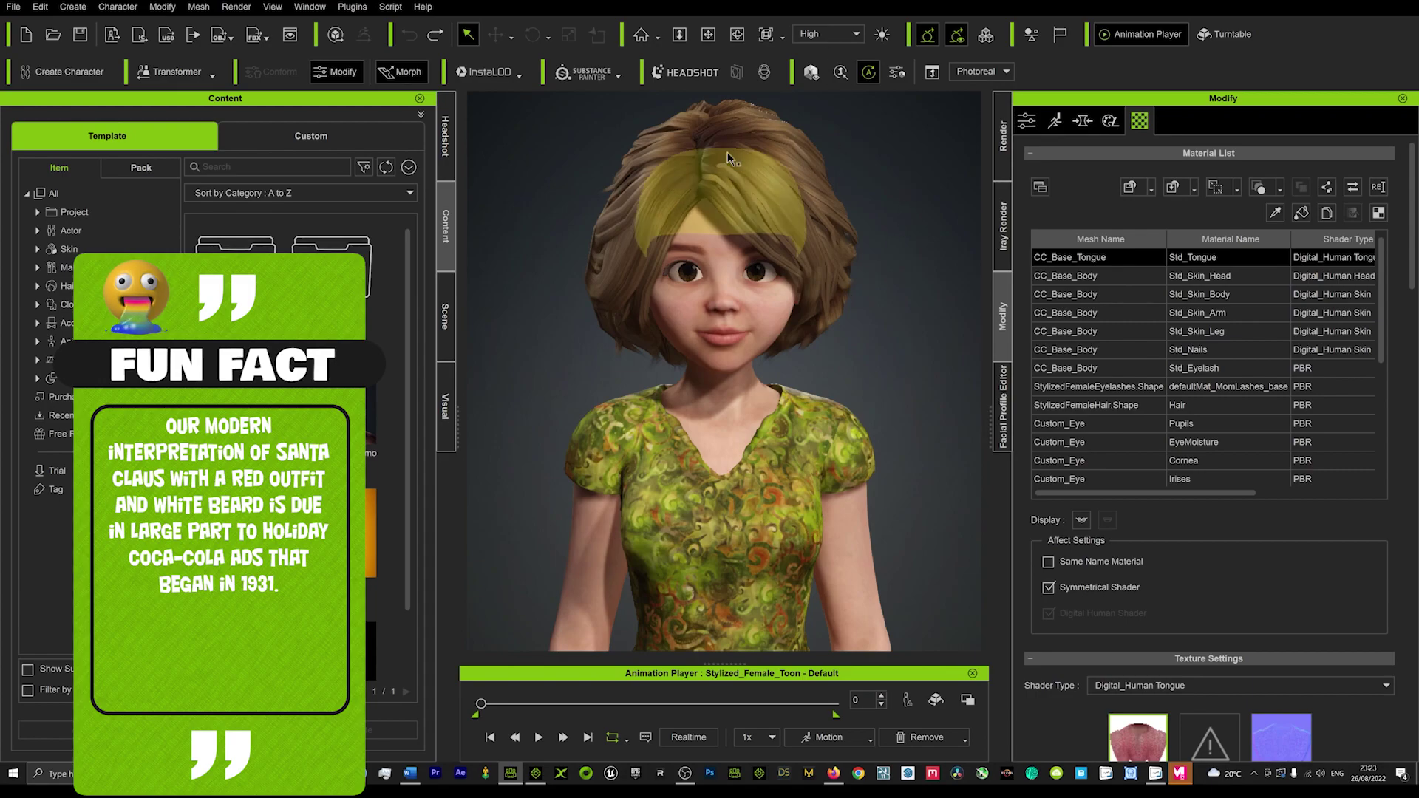
# Send the stylized female character to iClone 8 and frame her head and shoulders in the viewport there.
pyautogui.click(720, 241)
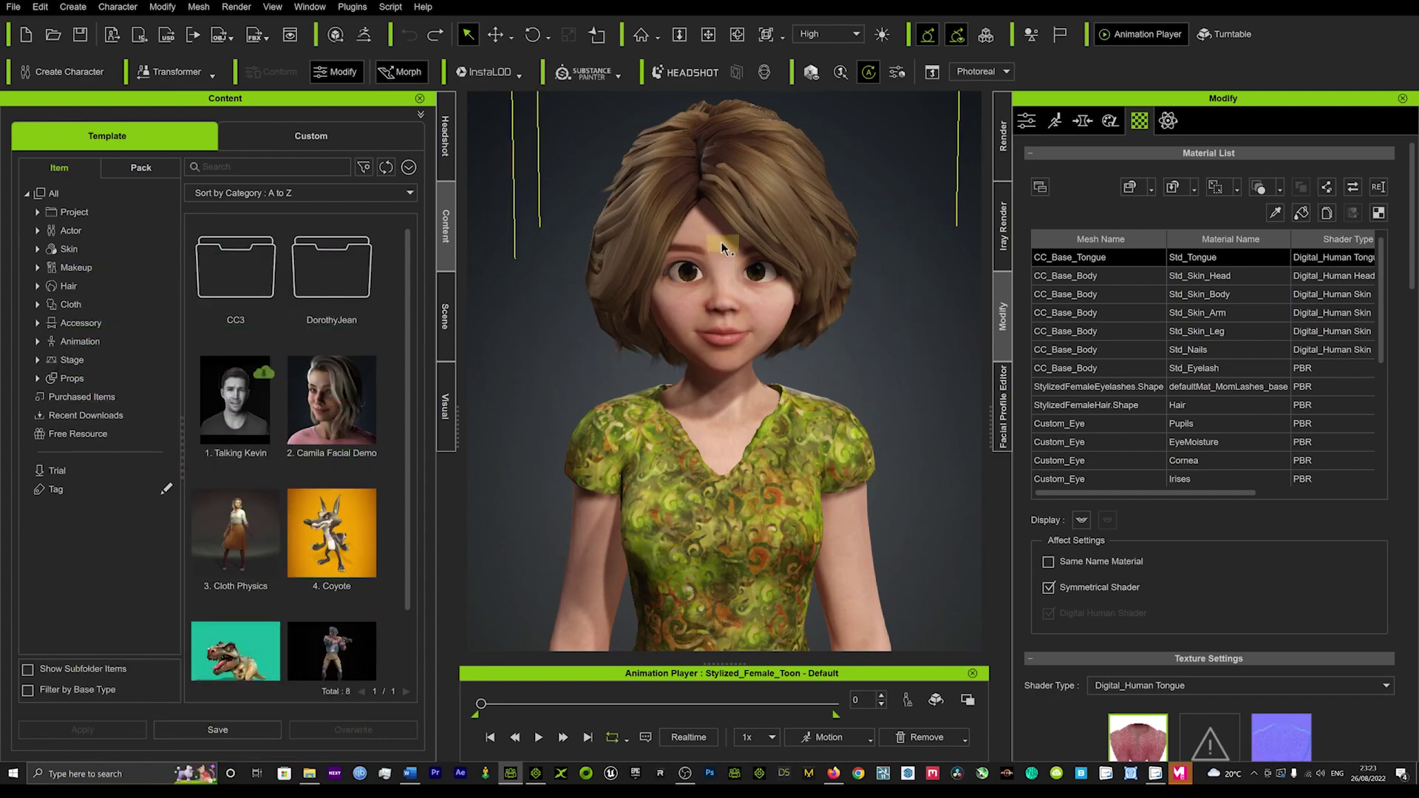
pyautogui.click(140, 37)
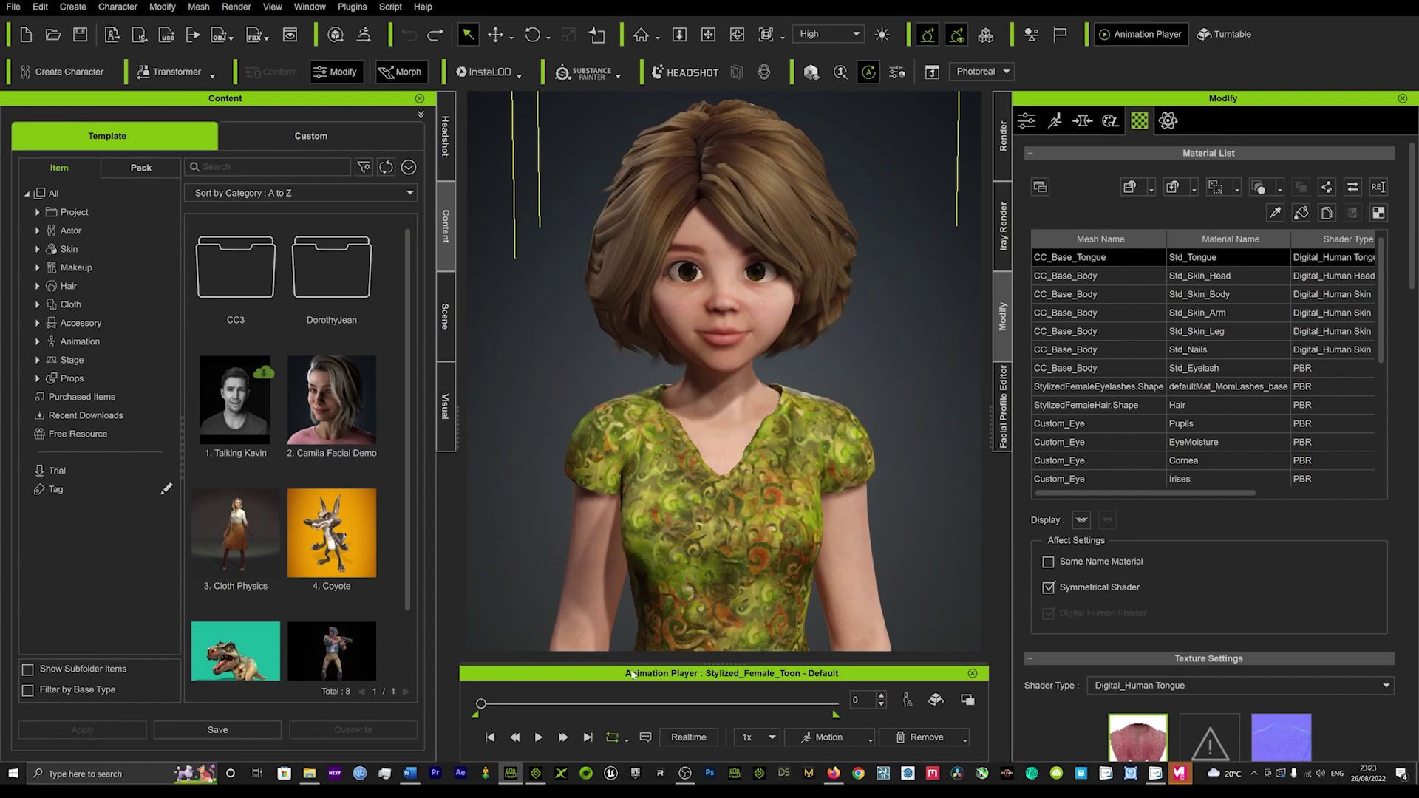
pyautogui.click(534, 775)
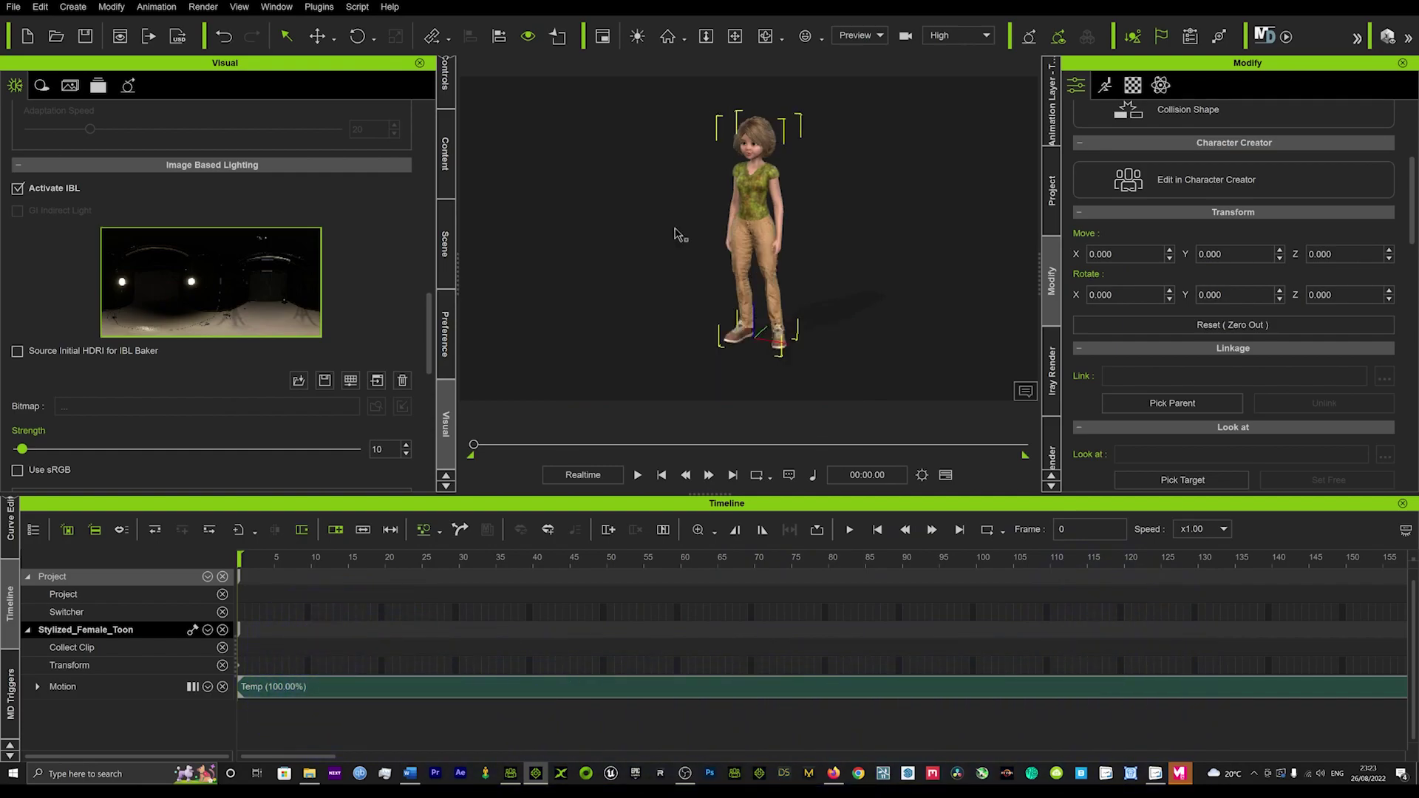
pyautogui.press('f')
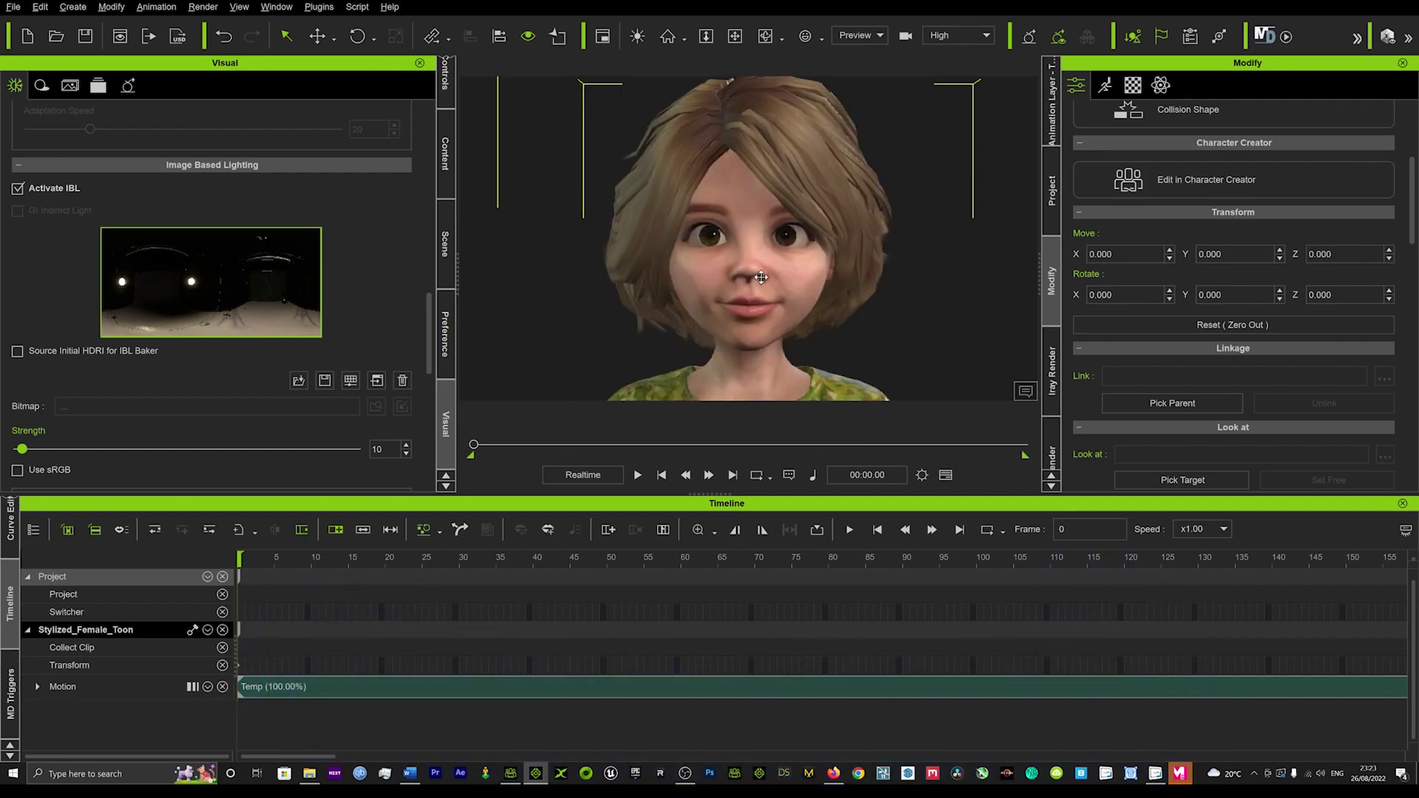
pyautogui.scroll(-2, 763, 276)
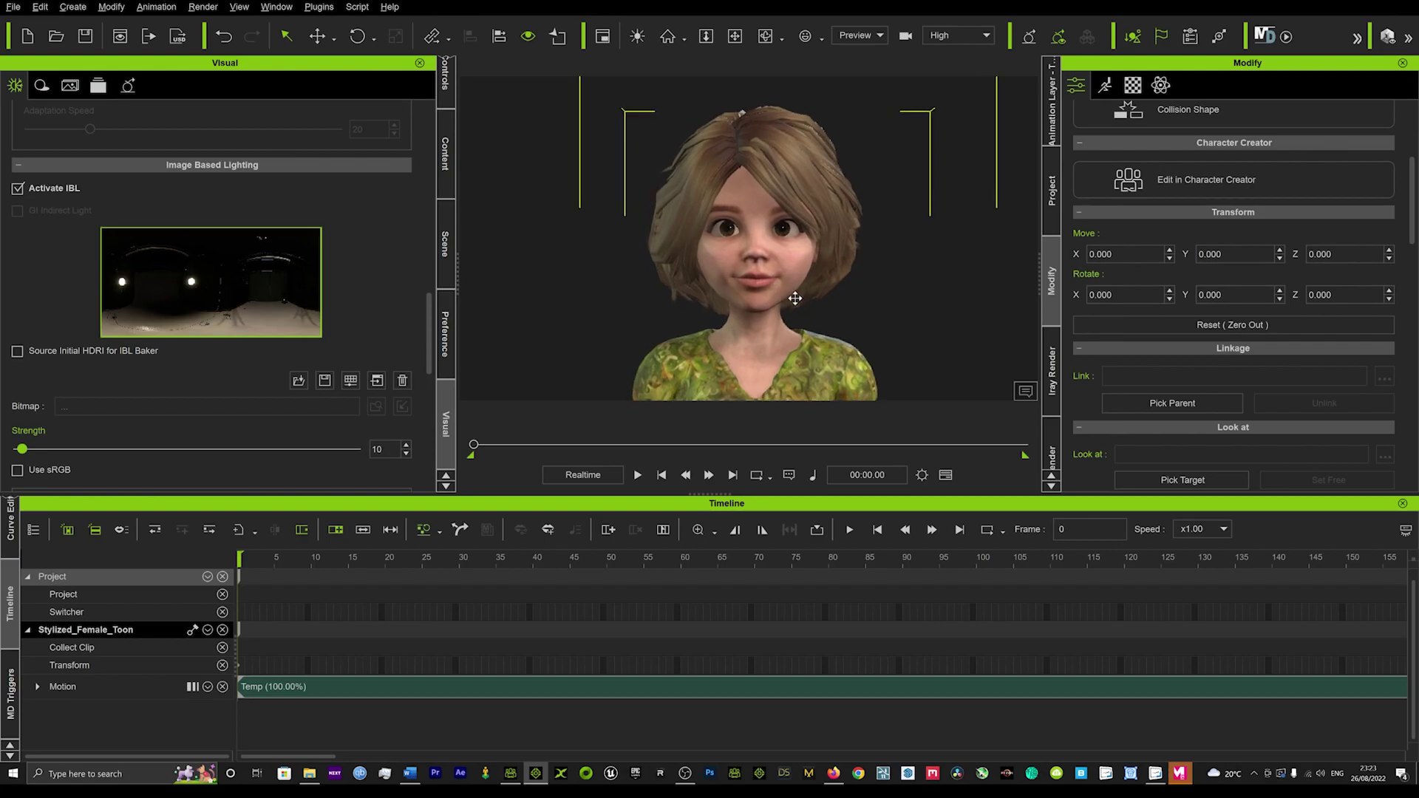
# Try the Authority and Back Rim_Left lighting presets from the Scenes & Effects pack on the character.
pyautogui.click(449, 164)
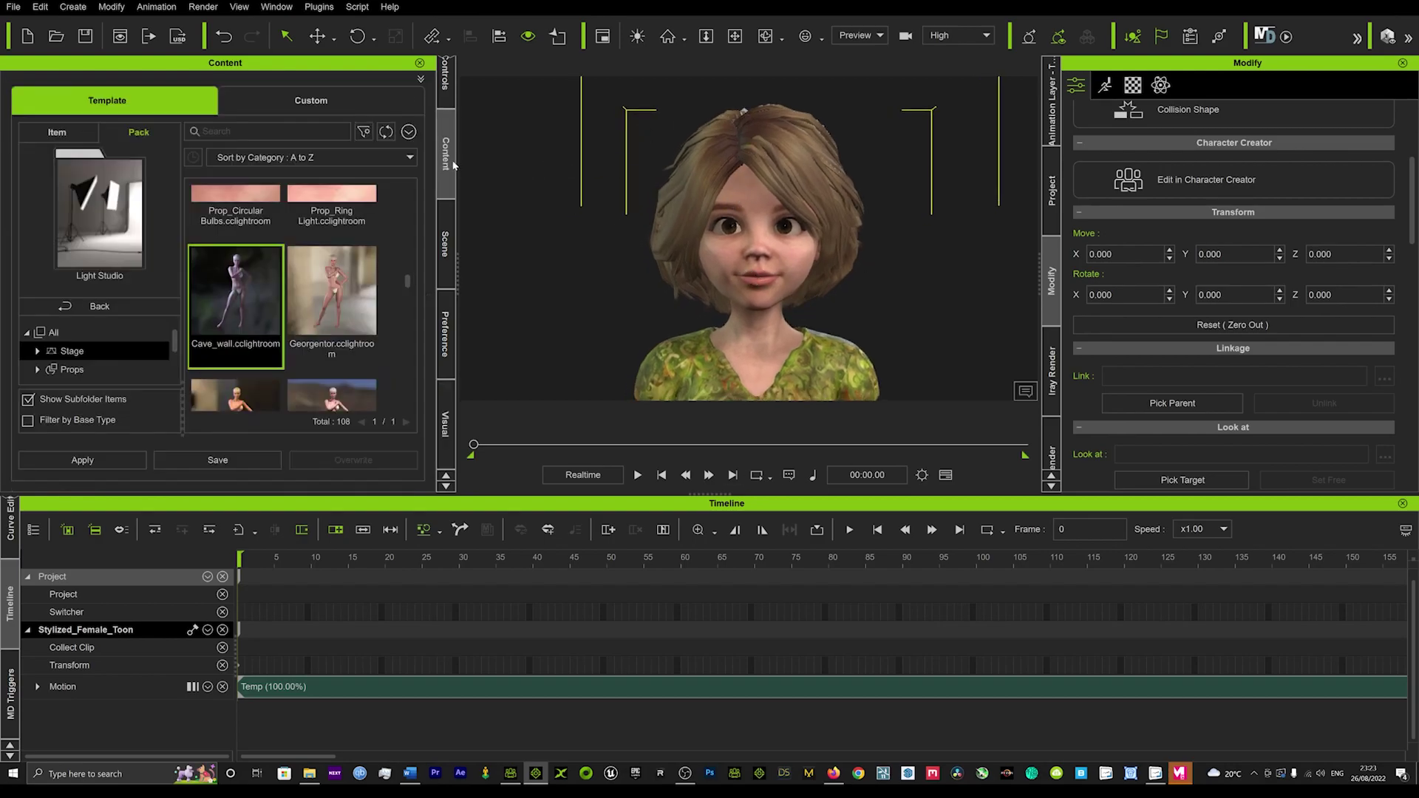
pyautogui.click(103, 306)
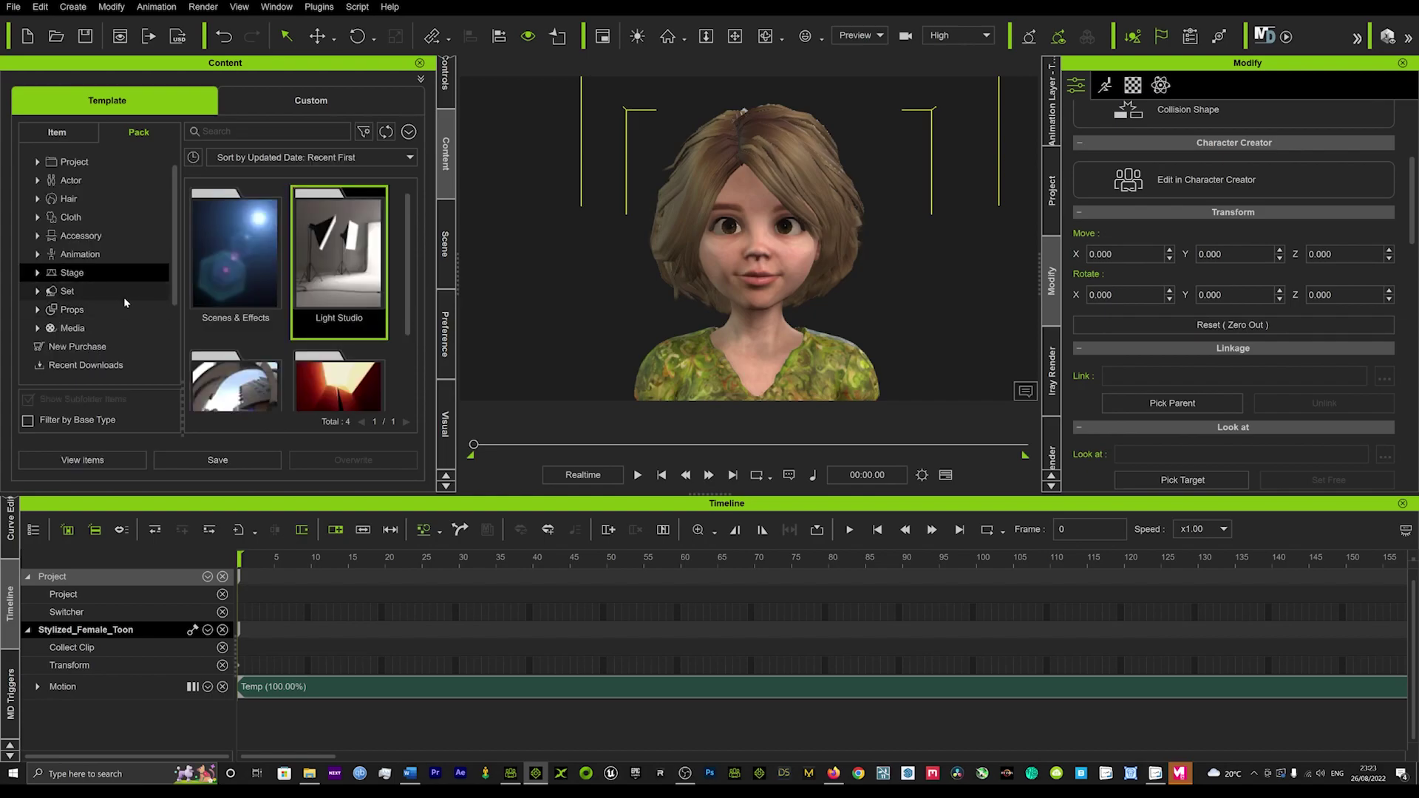
pyautogui.doubleClick(237, 263)
pyautogui.doubleClick(335, 250)
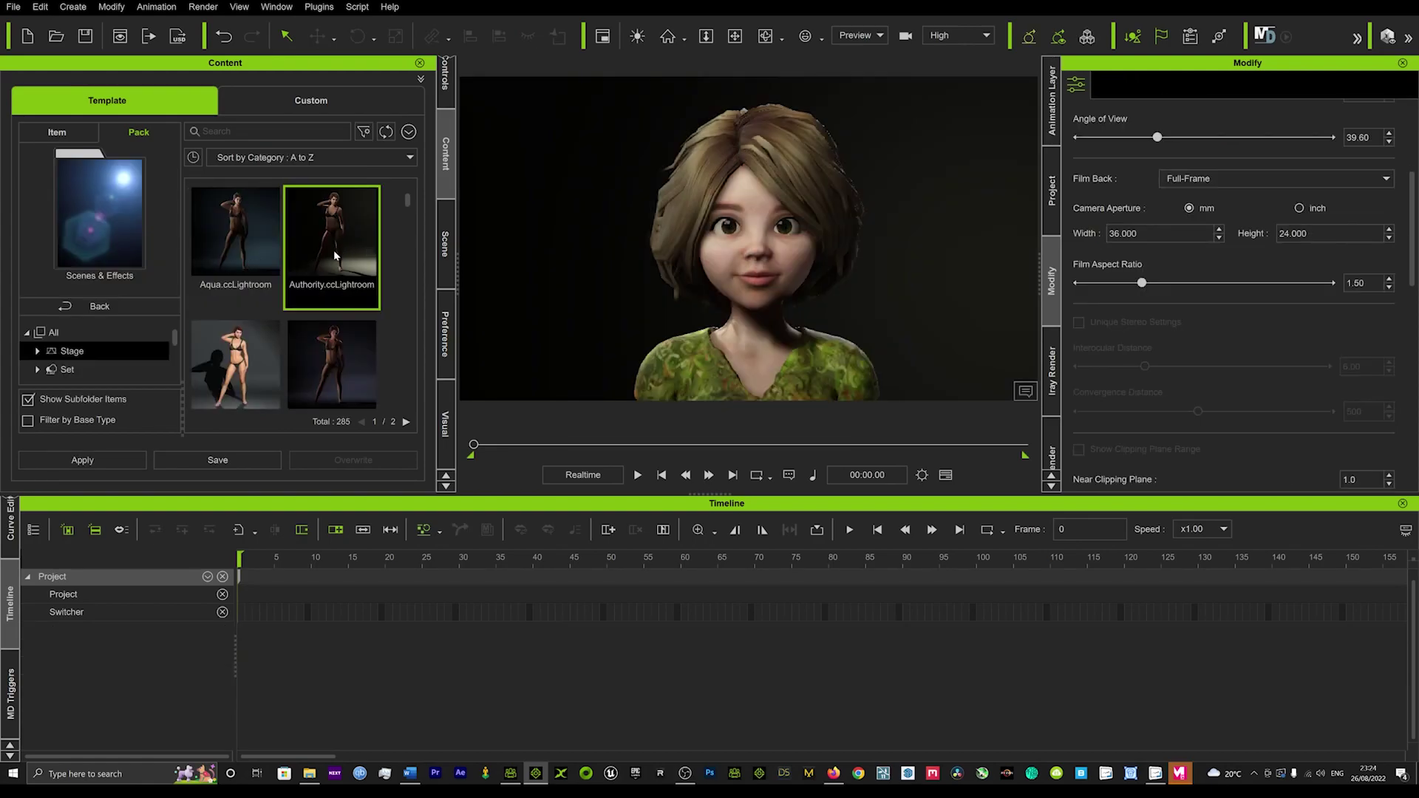
pyautogui.doubleClick(335, 345)
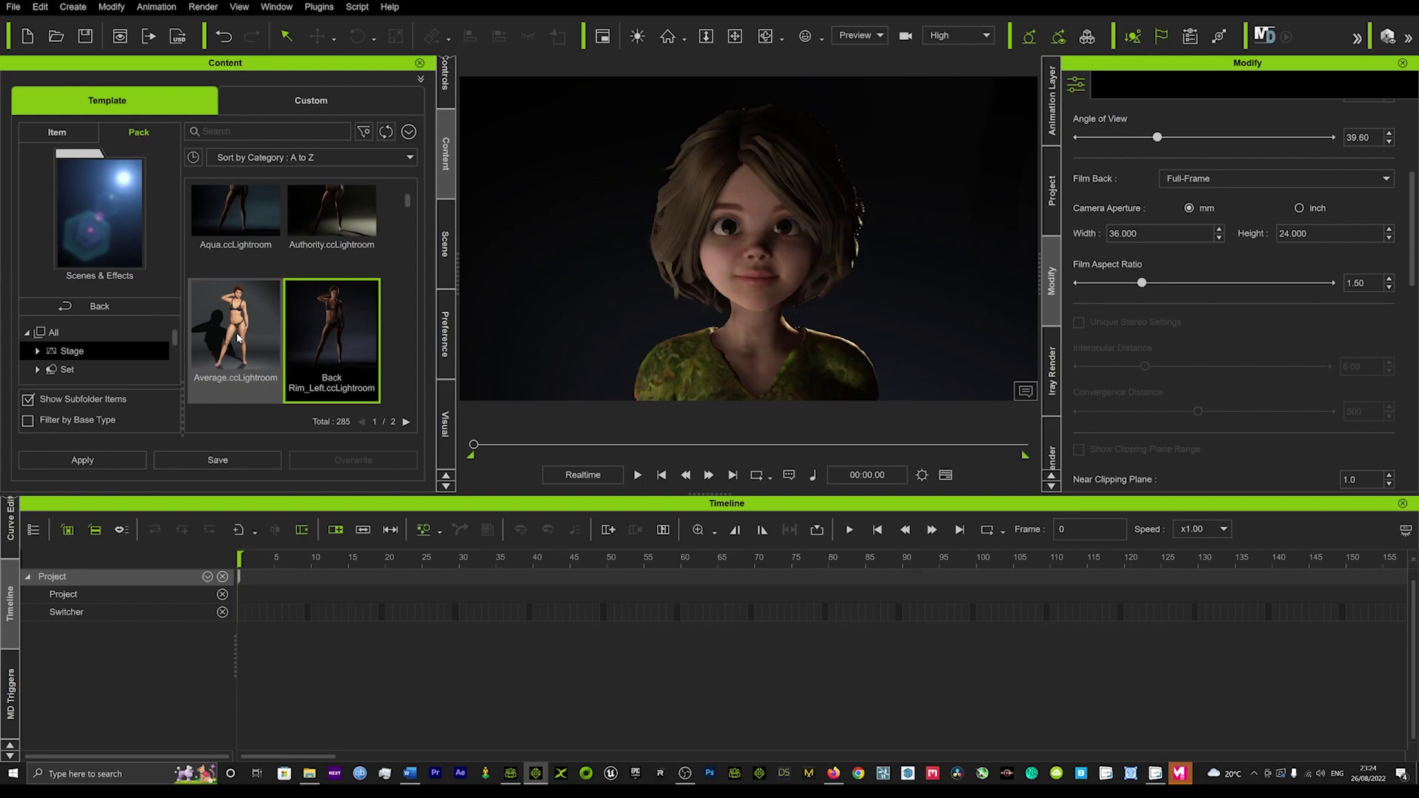
# Open the Light Studio pack and try the Face 01 and Face 02 lighting presets.
pyautogui.click(145, 303)
pyautogui.doubleClick(341, 281)
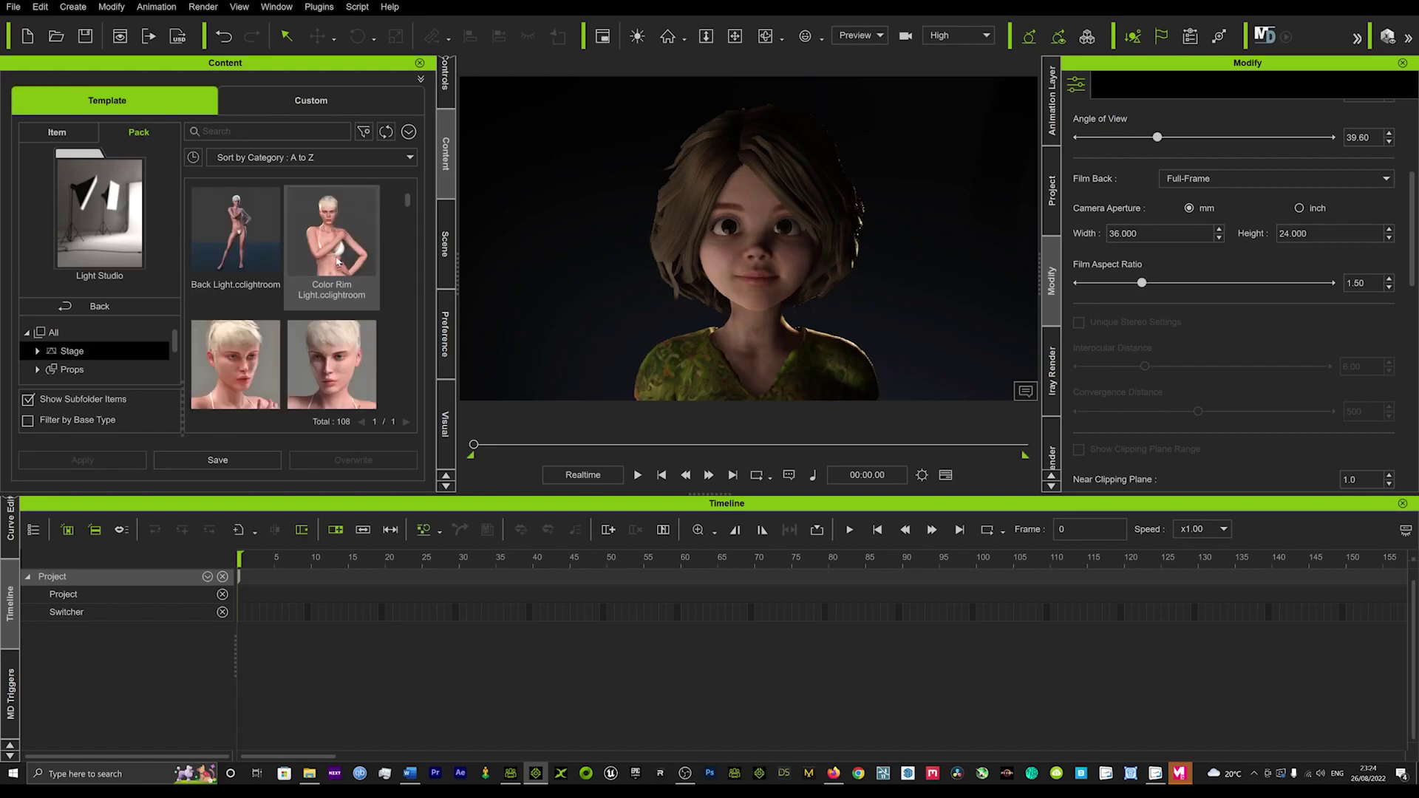
pyautogui.scroll(-1, 253, 330)
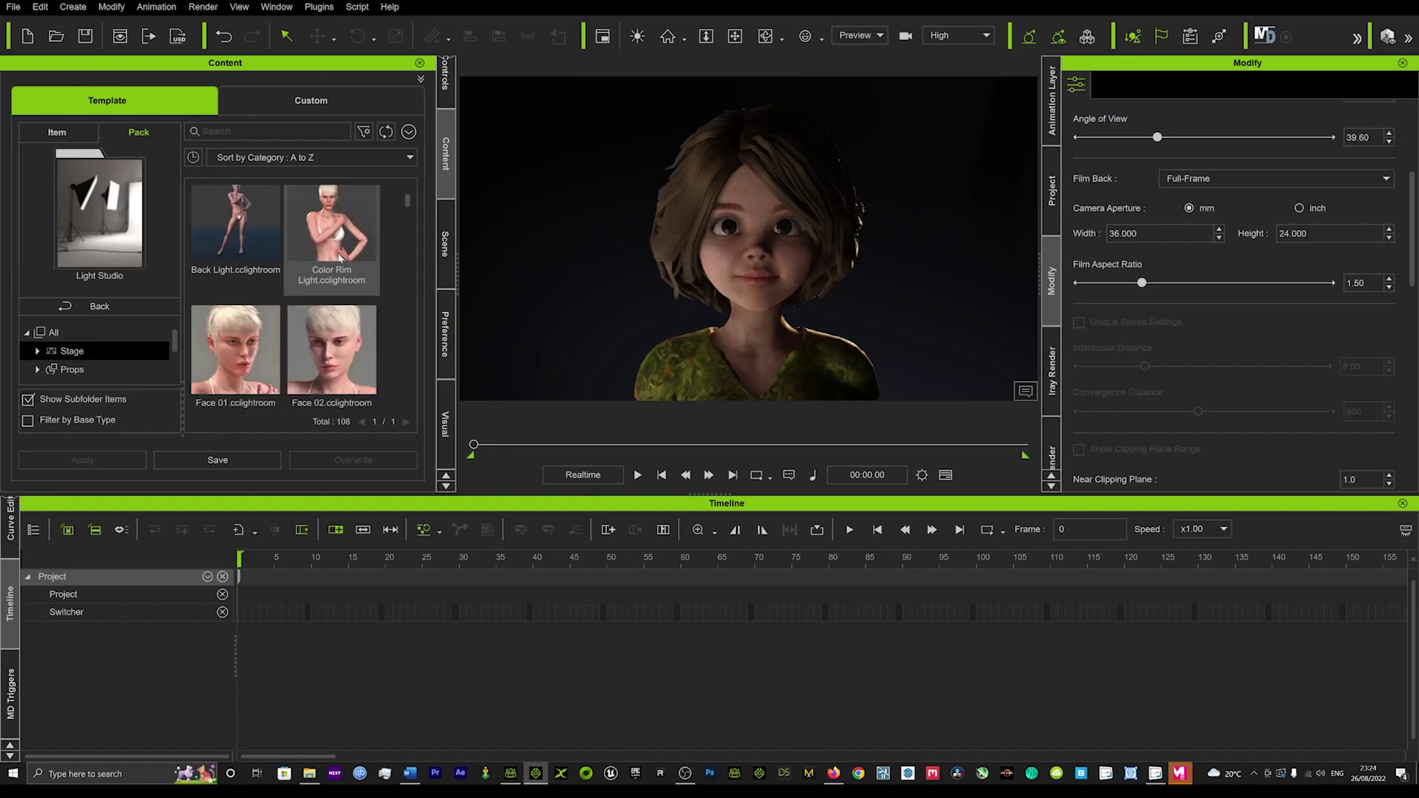
pyautogui.doubleClick(253, 330)
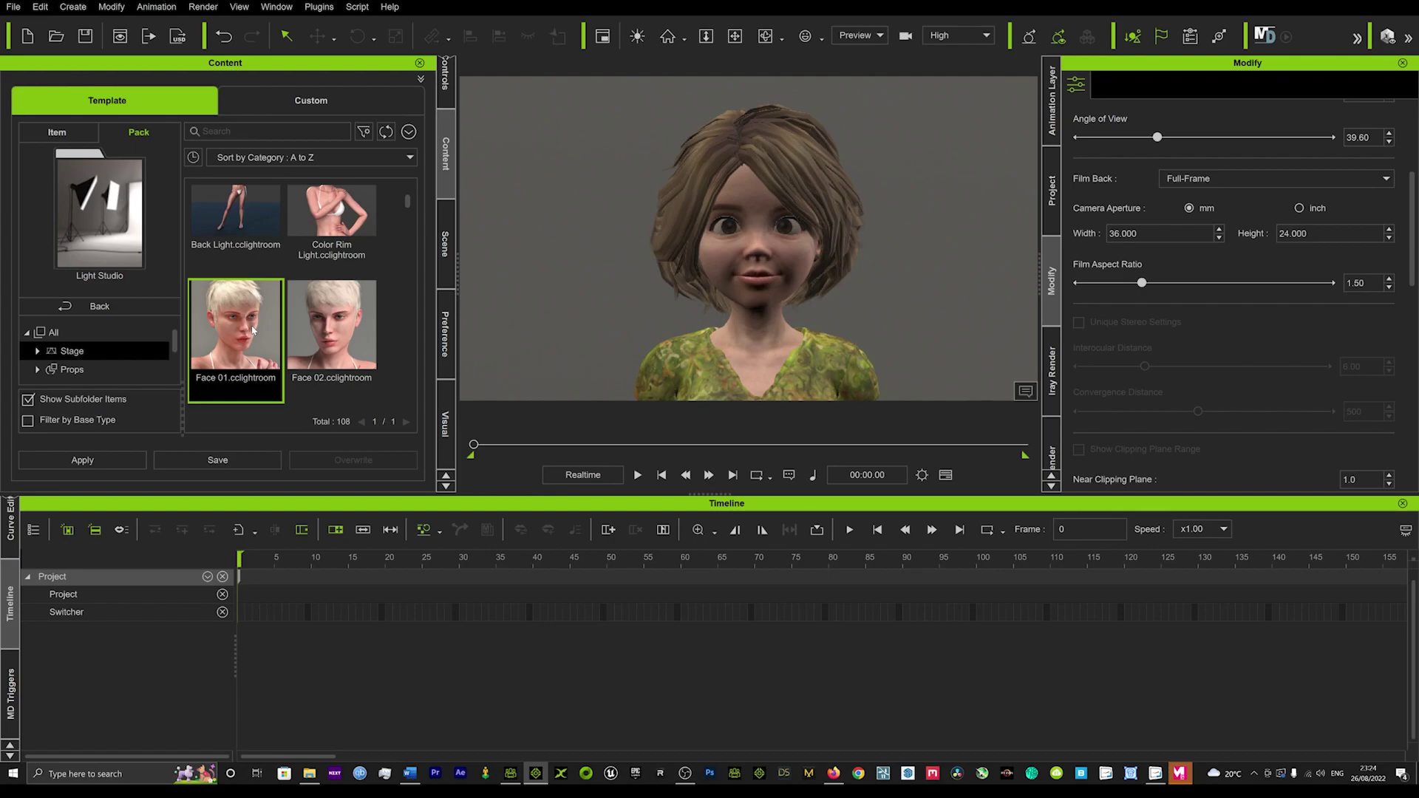
pyautogui.doubleClick(316, 320)
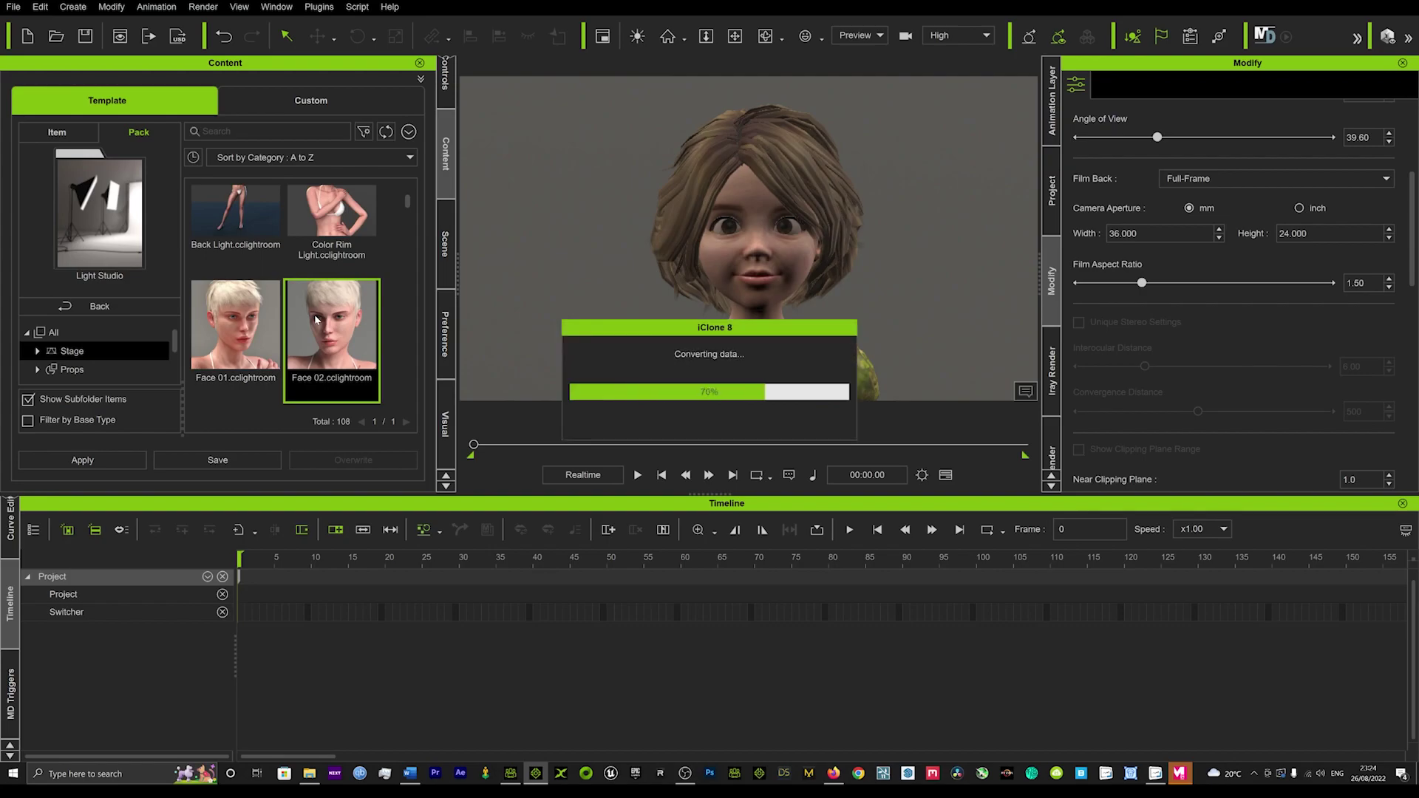
# Try the Floor Light, IBL 4 Lights and Morning Light presets from the Light Studio pack.
pyautogui.scroll(-4, 317, 320)
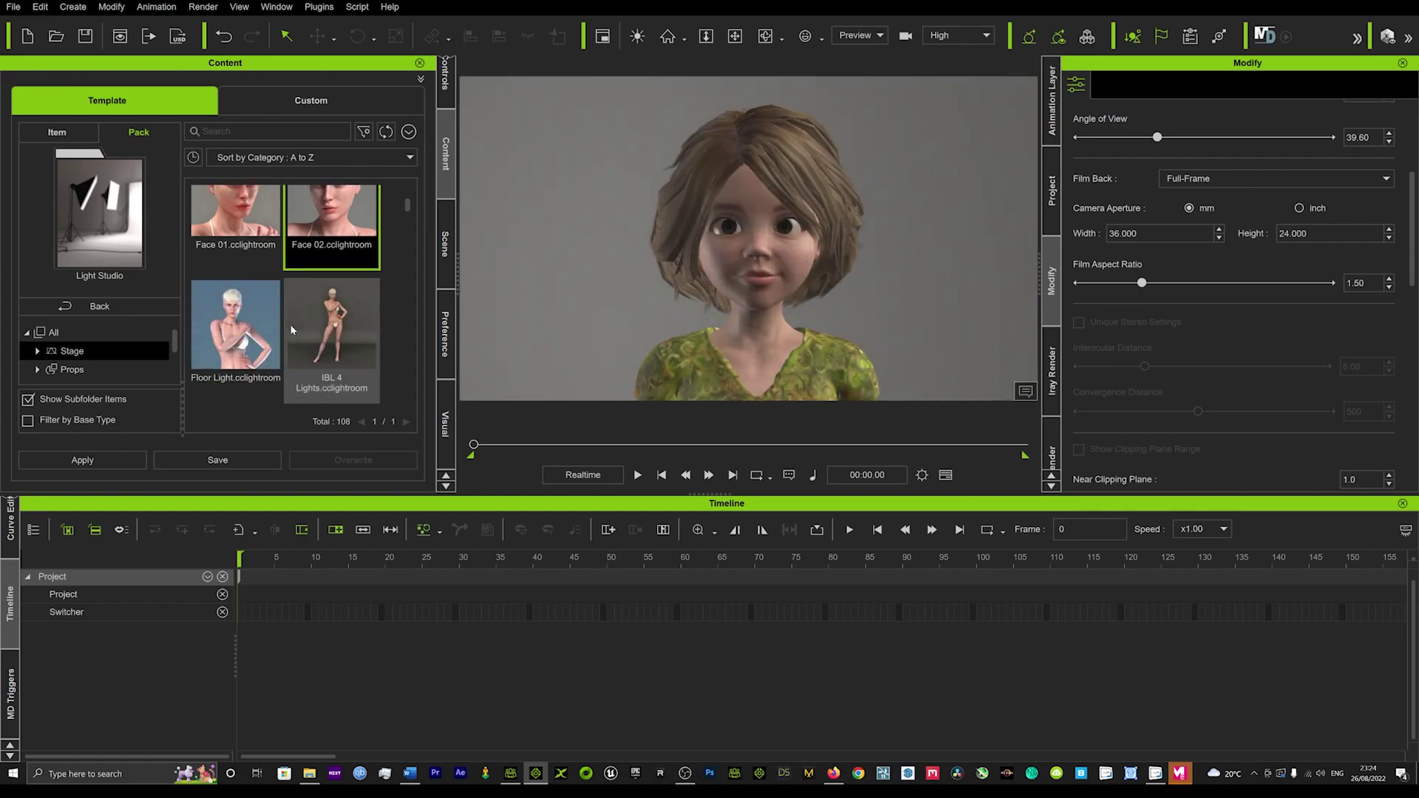
pyautogui.doubleClick(249, 309)
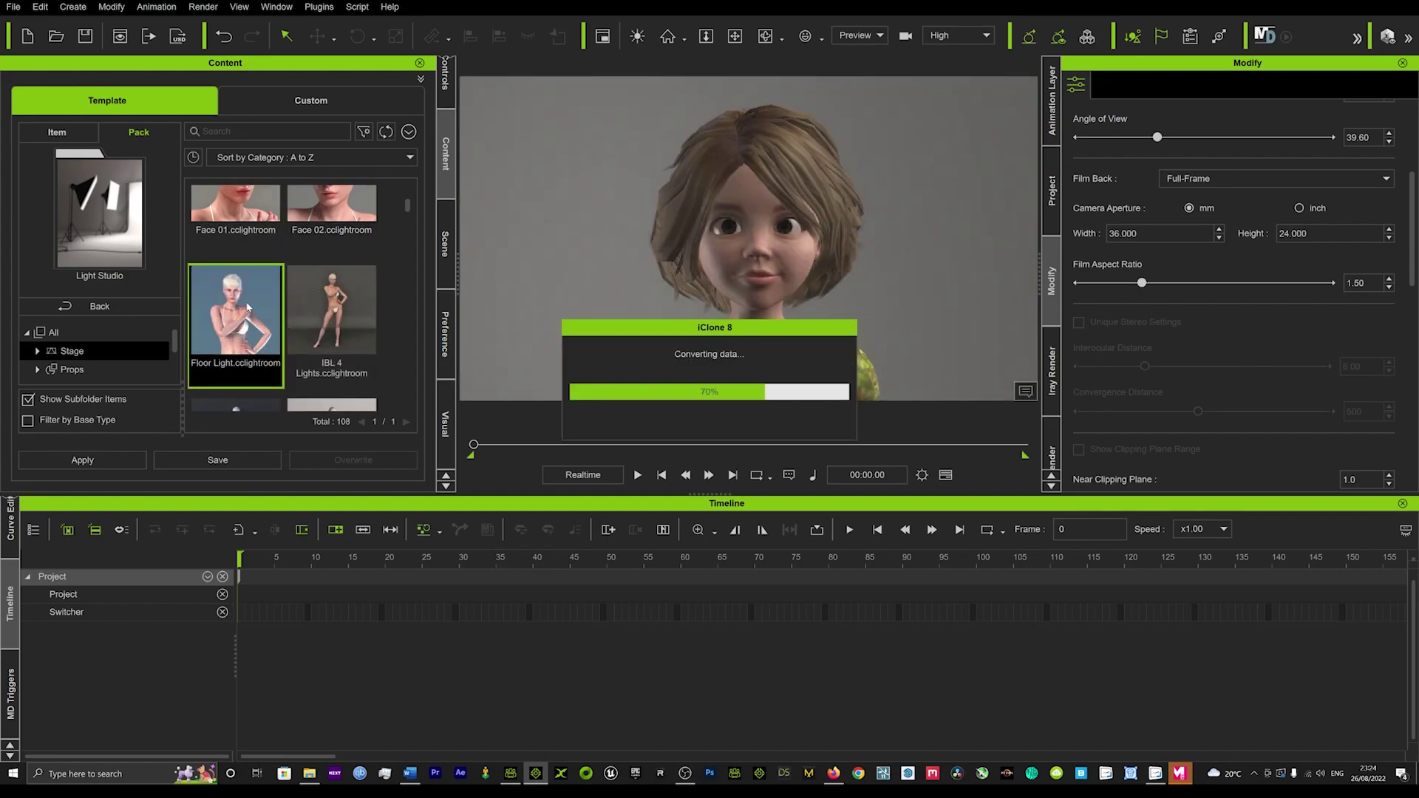
pyautogui.doubleClick(332, 307)
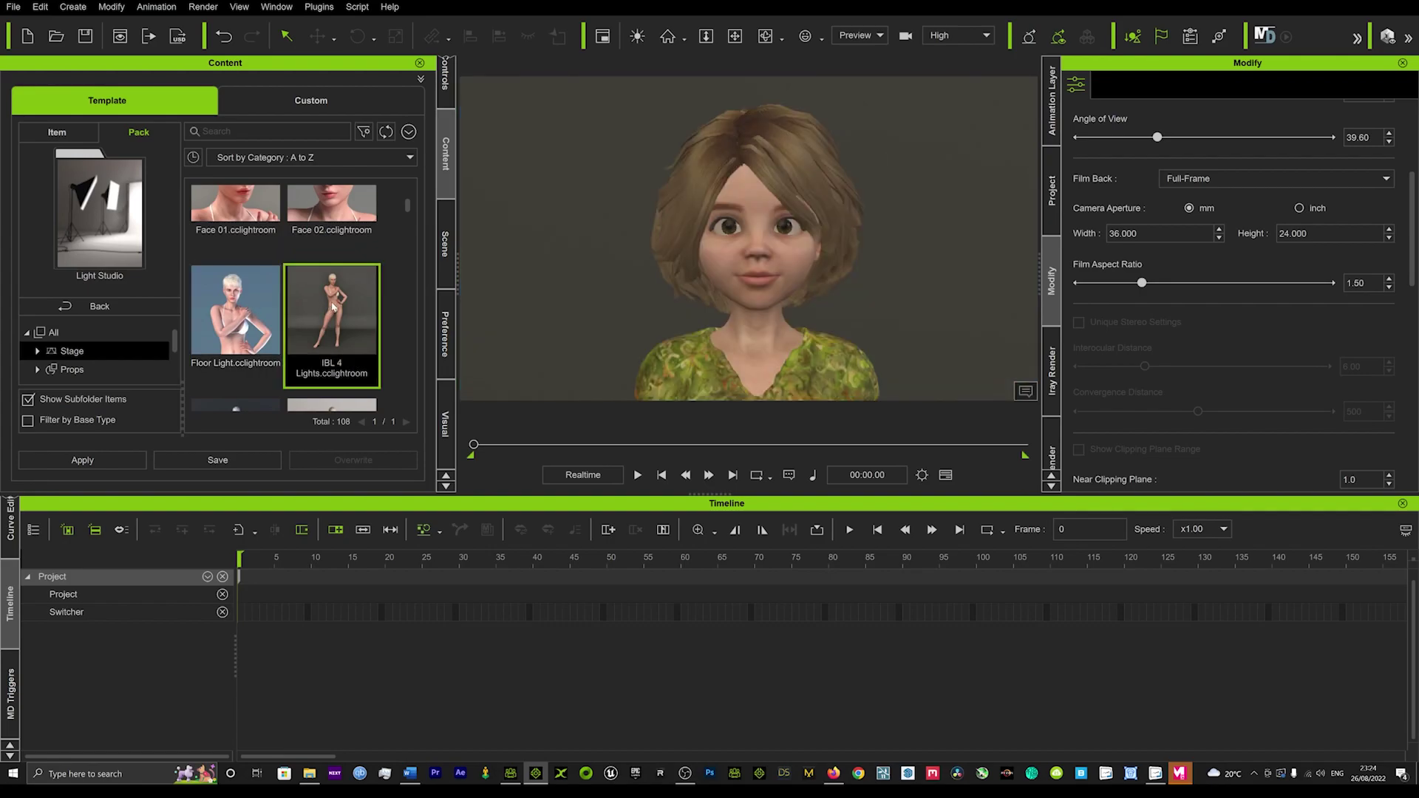
pyautogui.scroll(-1, 332, 307)
pyautogui.scroll(-1, 334, 311)
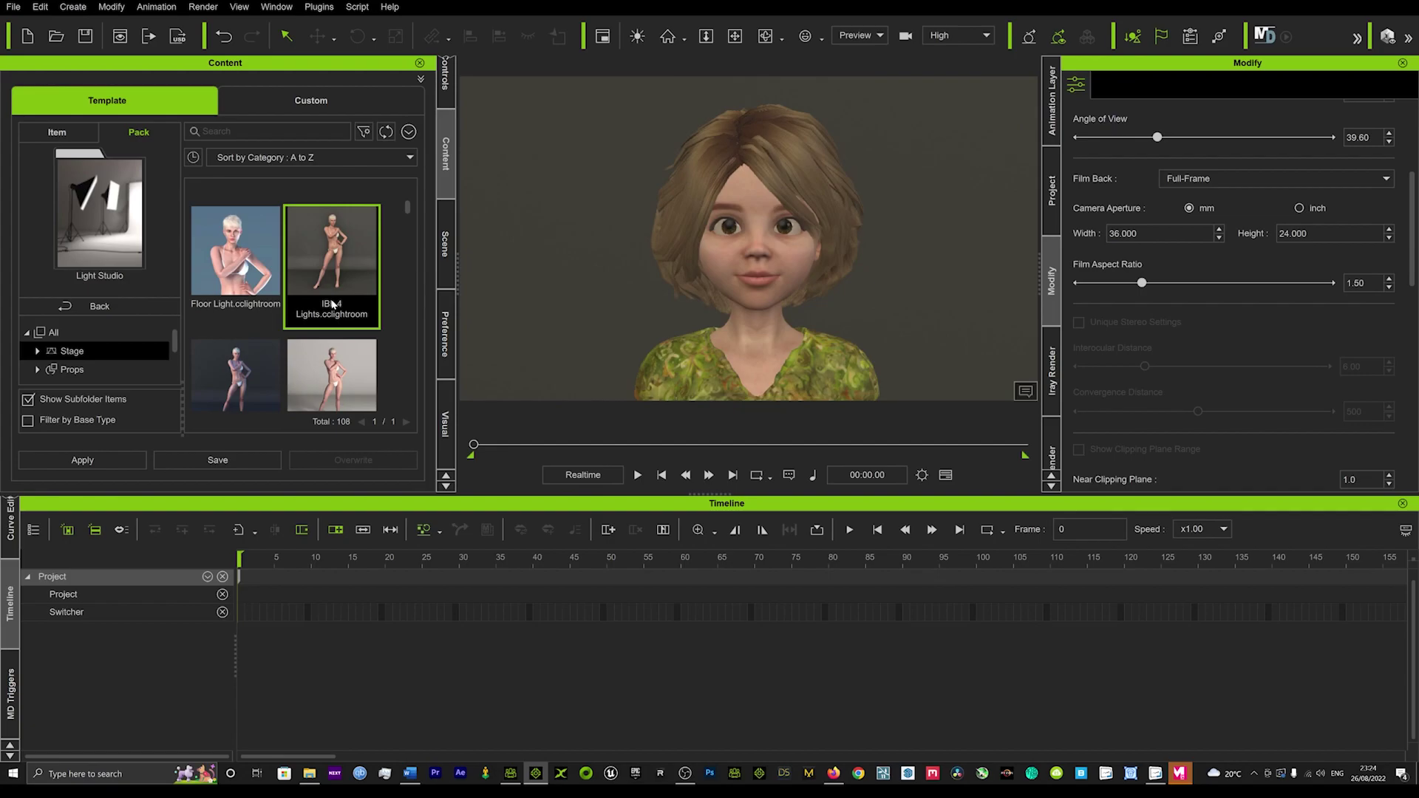
pyautogui.scroll(-2, 342, 298)
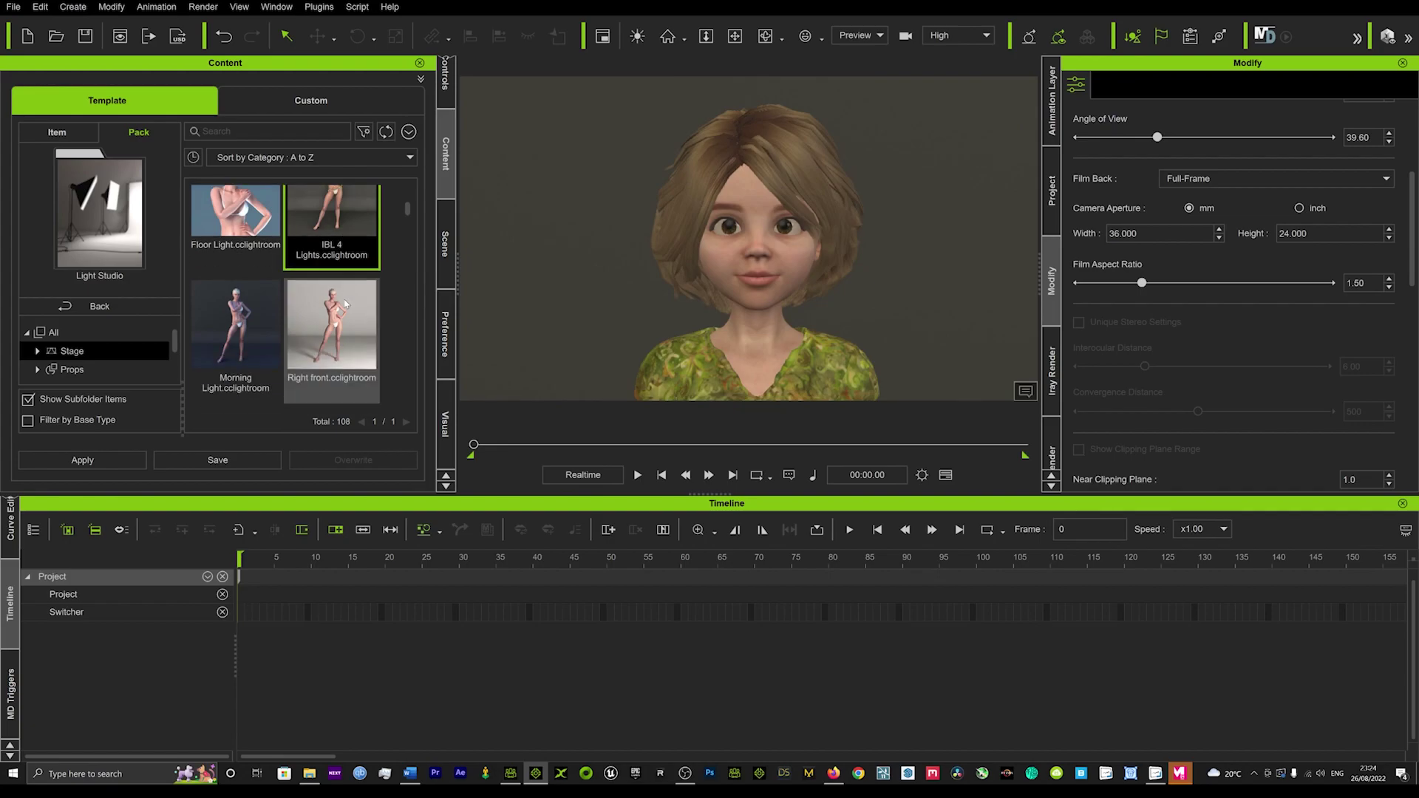
pyautogui.doubleClick(261, 313)
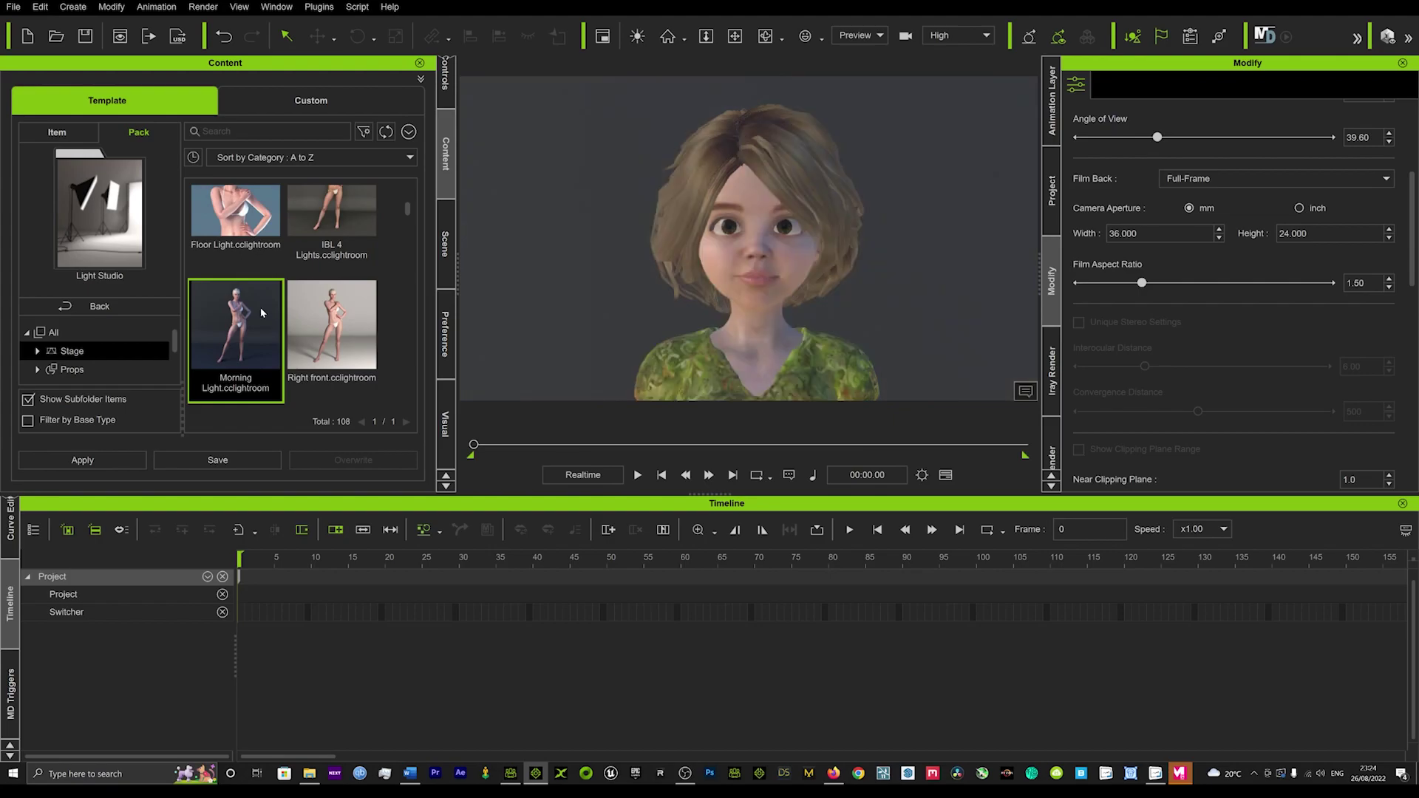
# Start an Iray preview render of the character and enable De-Noise in the Iray render settings.
pyautogui.click(1389, 35)
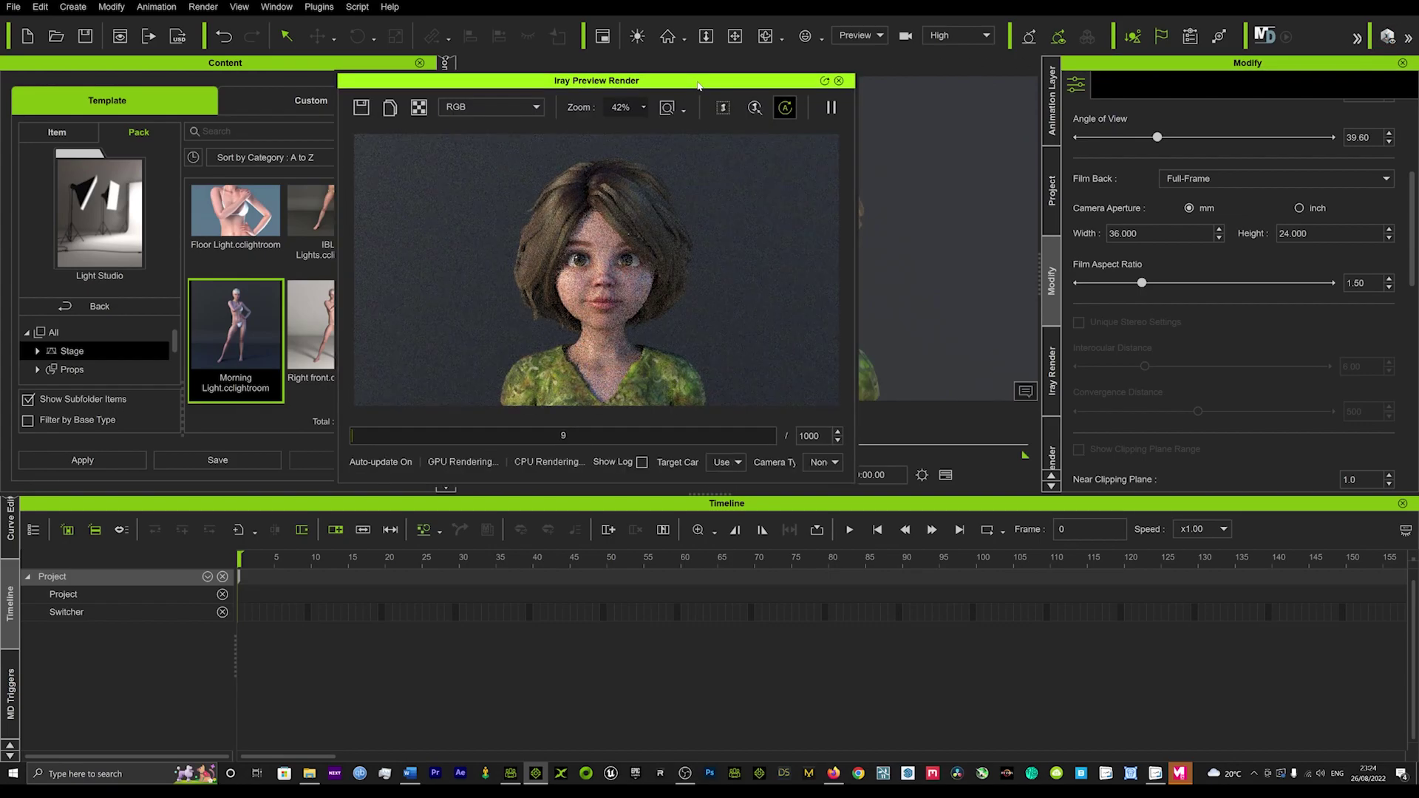
pyautogui.moveTo(701, 86); pyautogui.dragTo(847, 69)
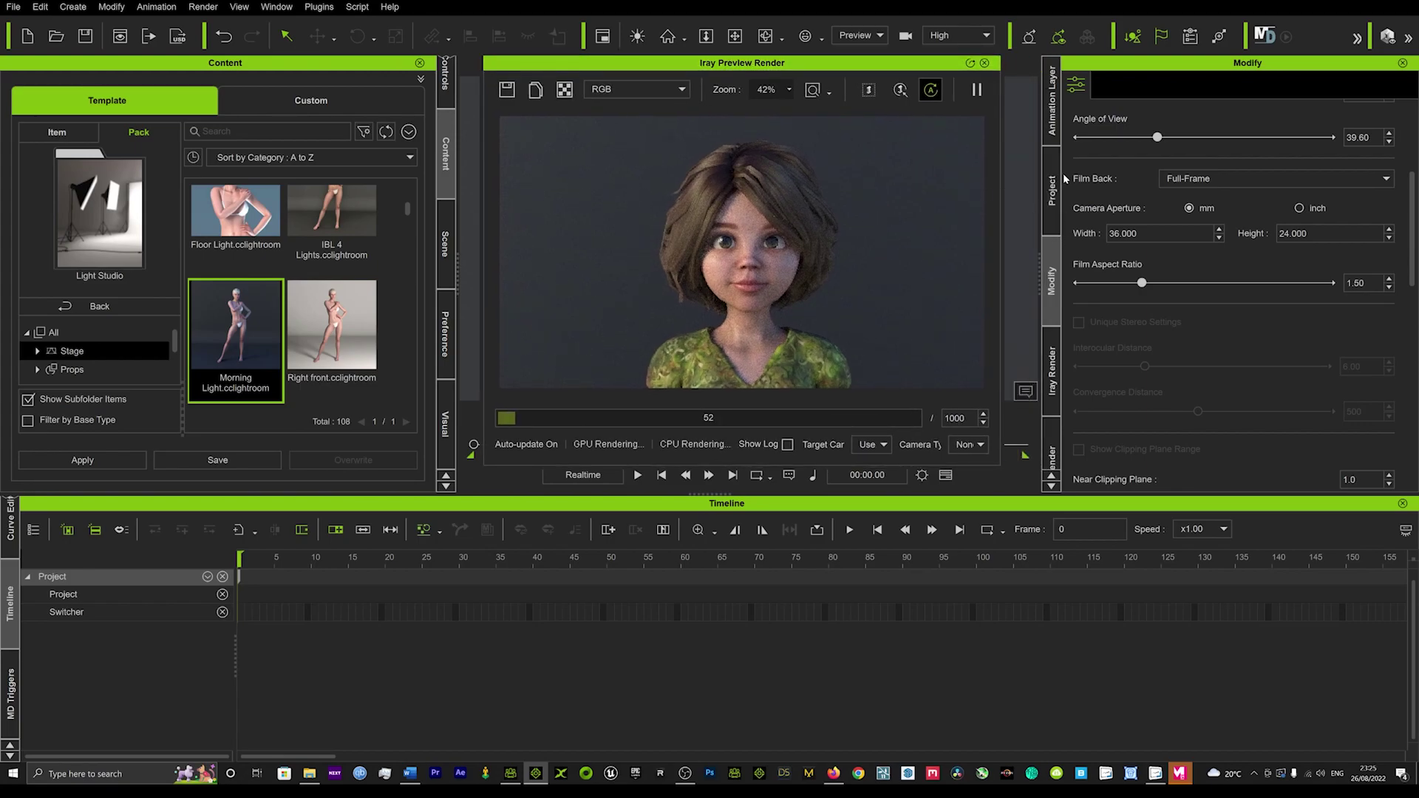
pyautogui.click(1051, 362)
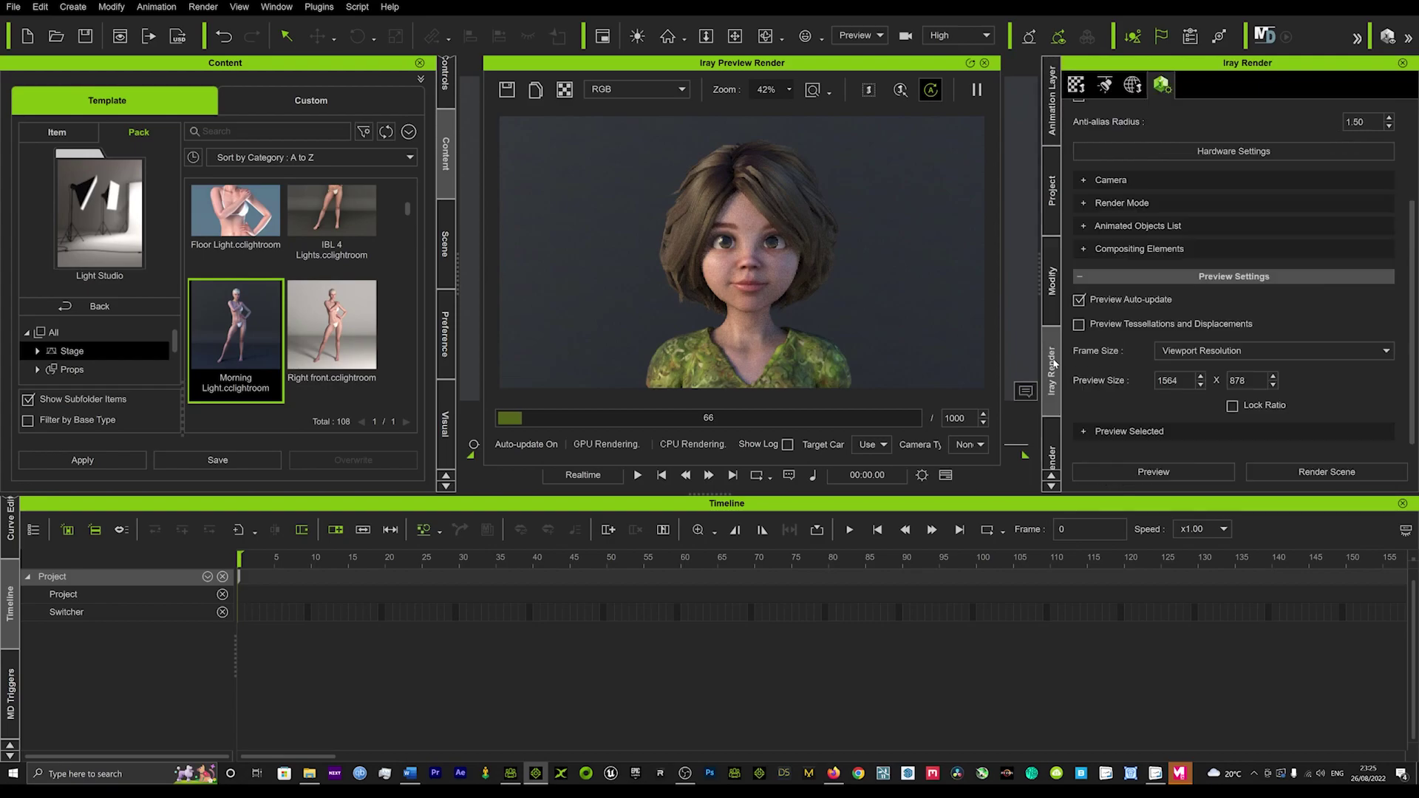
pyautogui.scroll(3, 1124, 188)
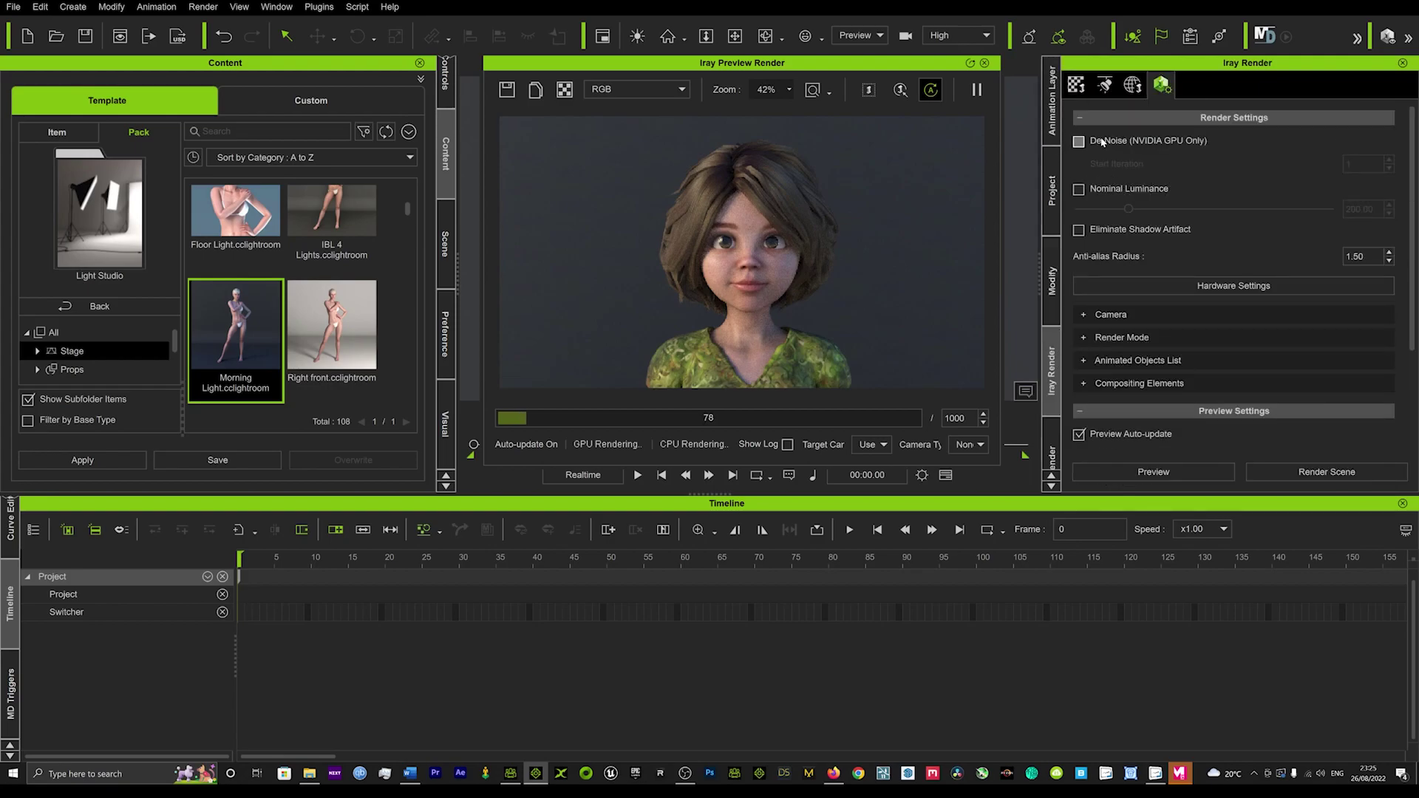
pyautogui.click(1079, 141)
# Try the Right front lighting preset and move the Iray preview beside the character's viewport view for comparison.
pyautogui.doubleClick(346, 325)
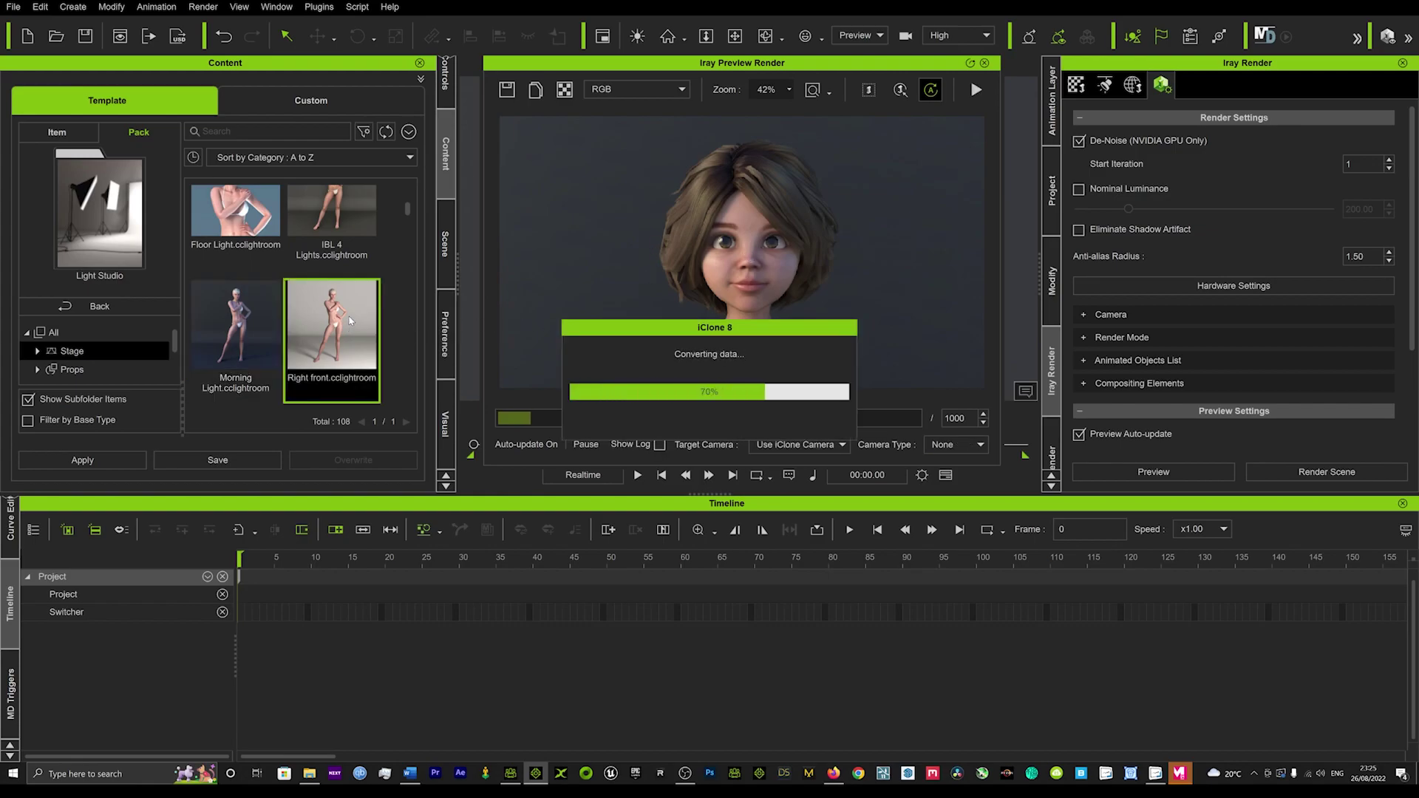
pyautogui.moveTo(811, 64); pyautogui.dragTo(1207, 57)
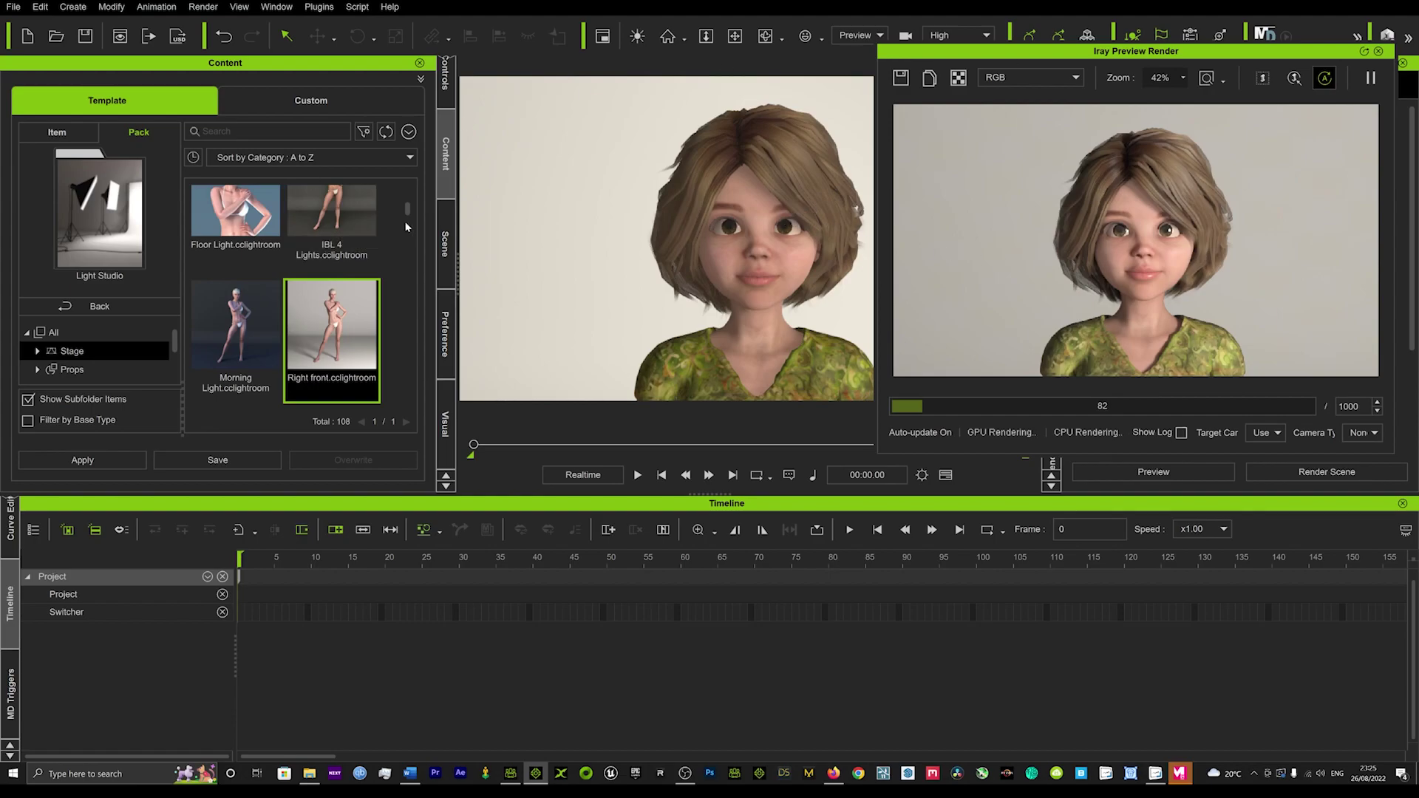
# Apply the Cave_wall lighting preset from the Light Studio pack and place the Iray preview below the viewport character for comparison.
pyautogui.scroll(-2, 291, 252)
pyautogui.scroll(-5, 291, 252)
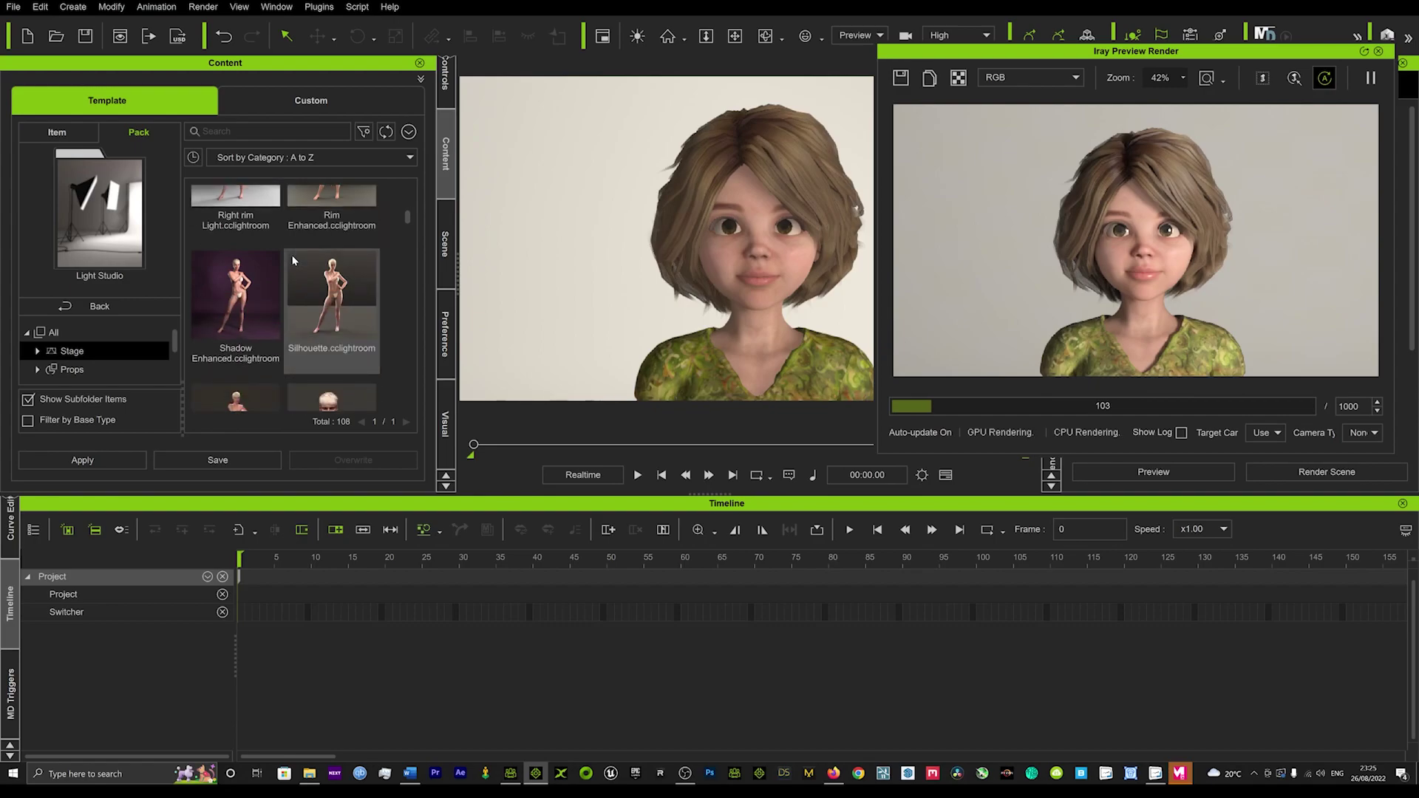
pyautogui.scroll(-3, 294, 249)
pyautogui.scroll(-5, 299, 251)
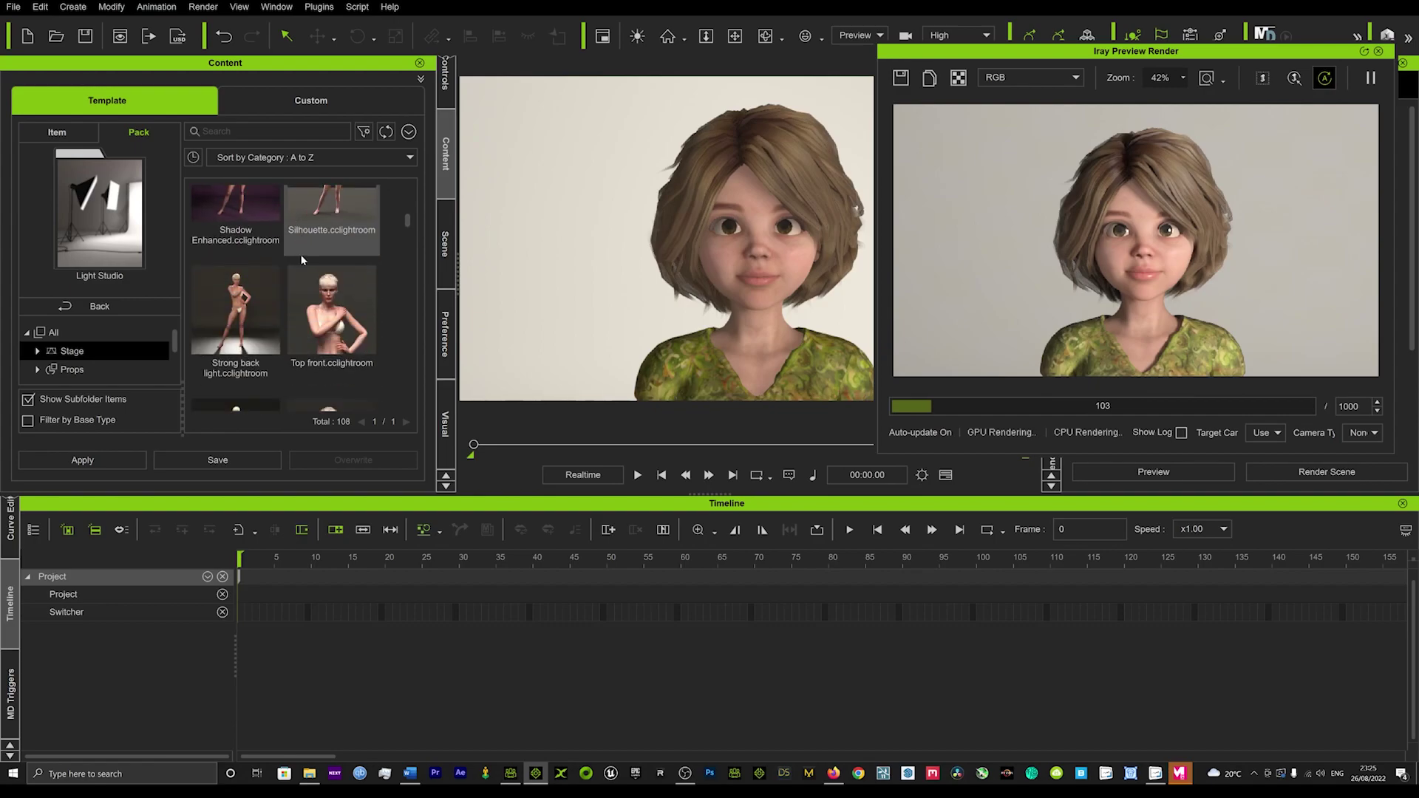
pyautogui.scroll(-10, 297, 272)
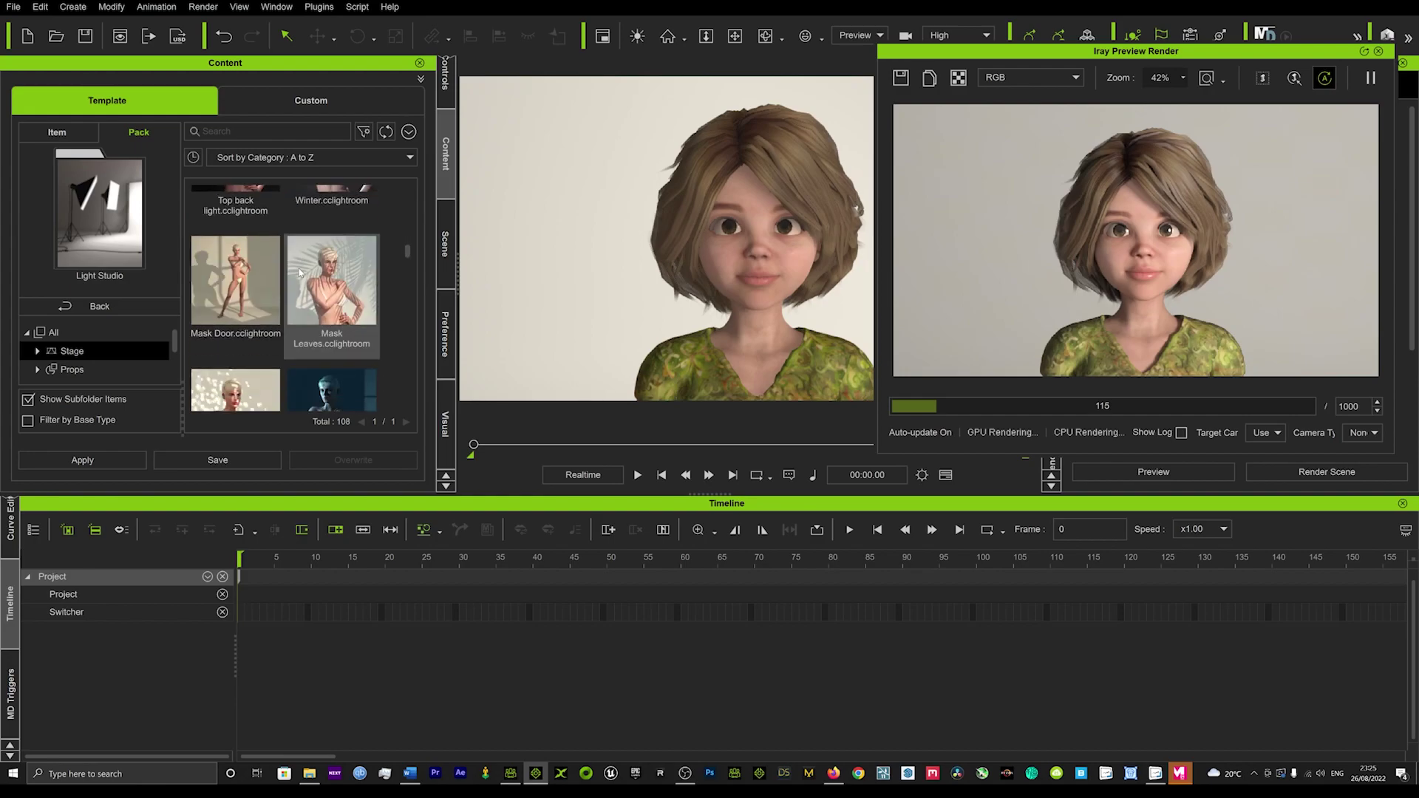
pyautogui.scroll(-2, 297, 272)
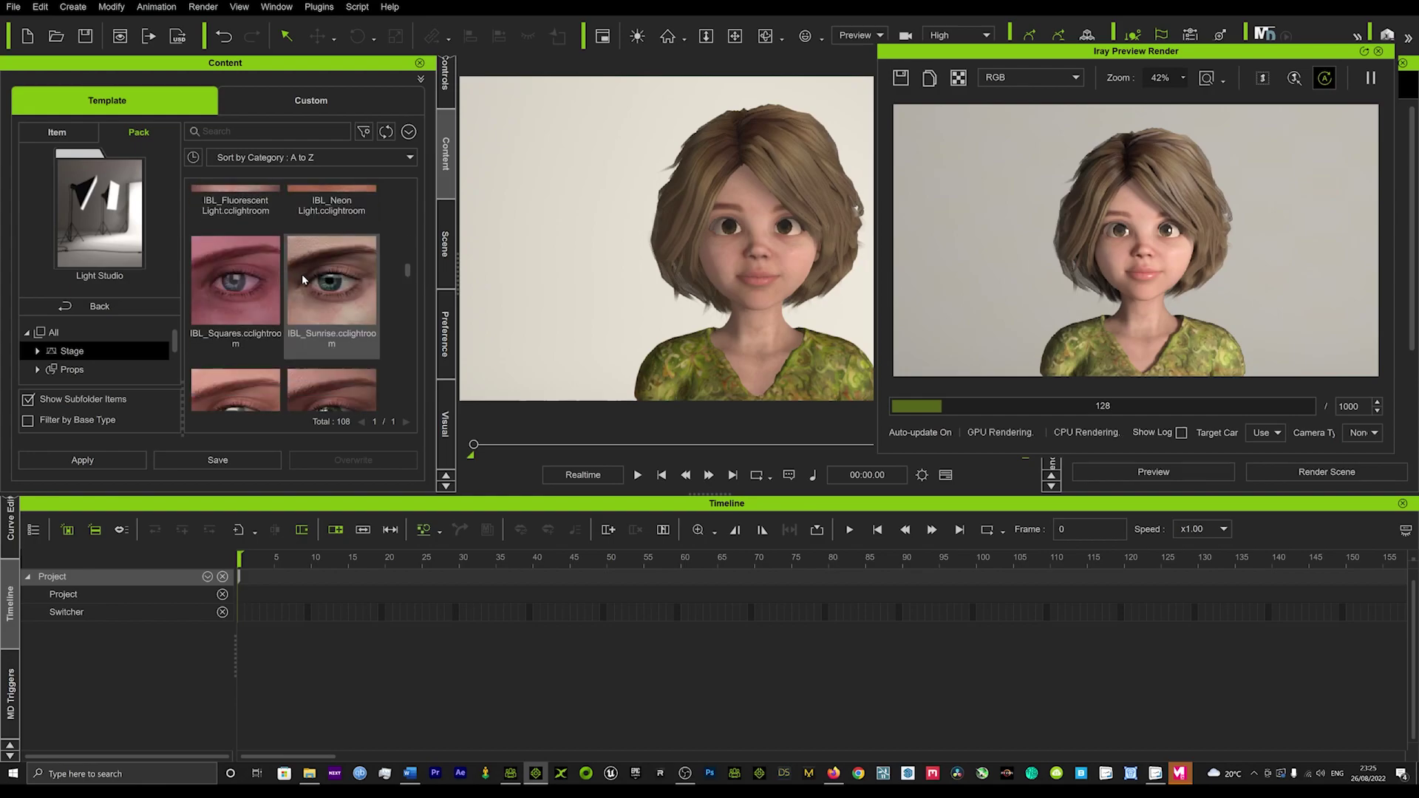
pyautogui.scroll(-3, 303, 277)
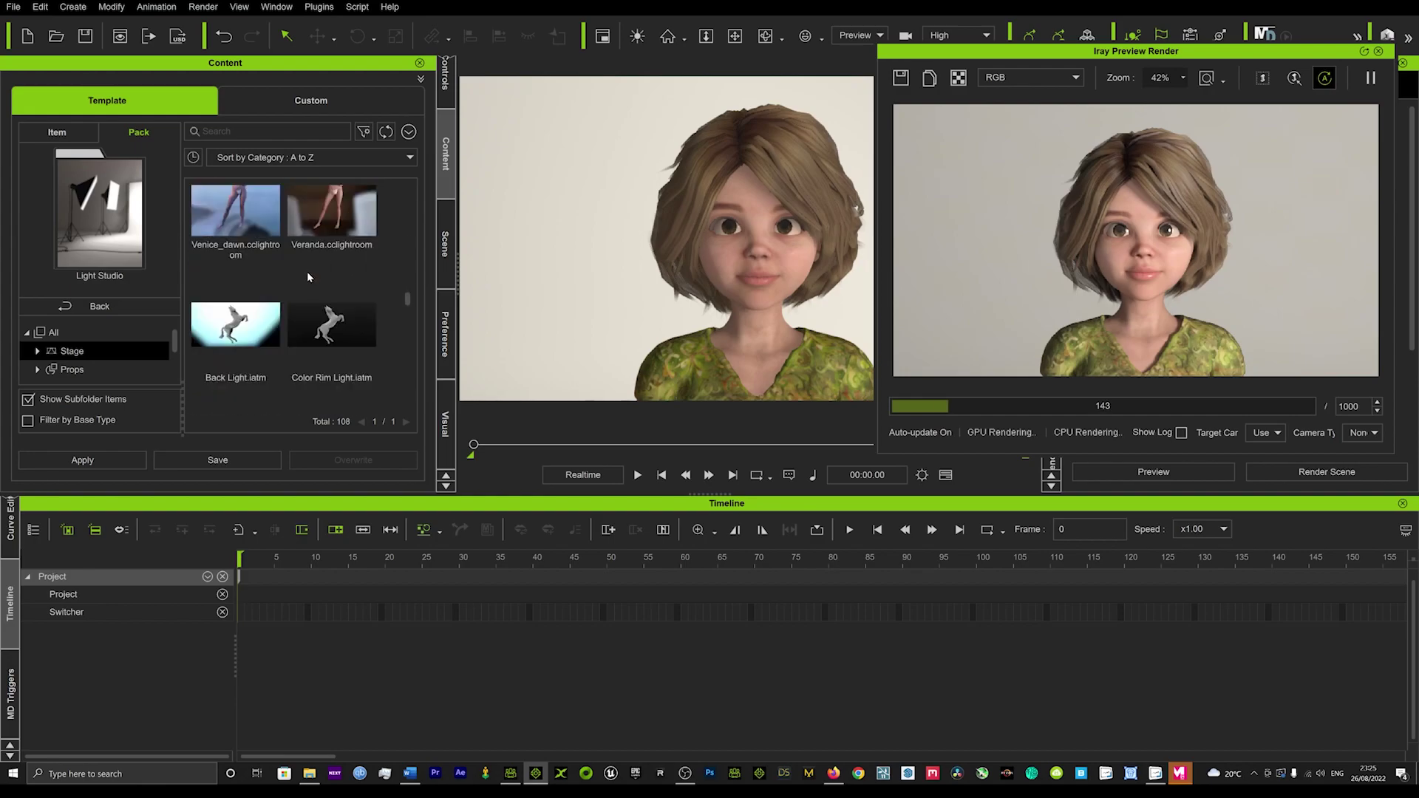
pyautogui.scroll(1, 308, 282)
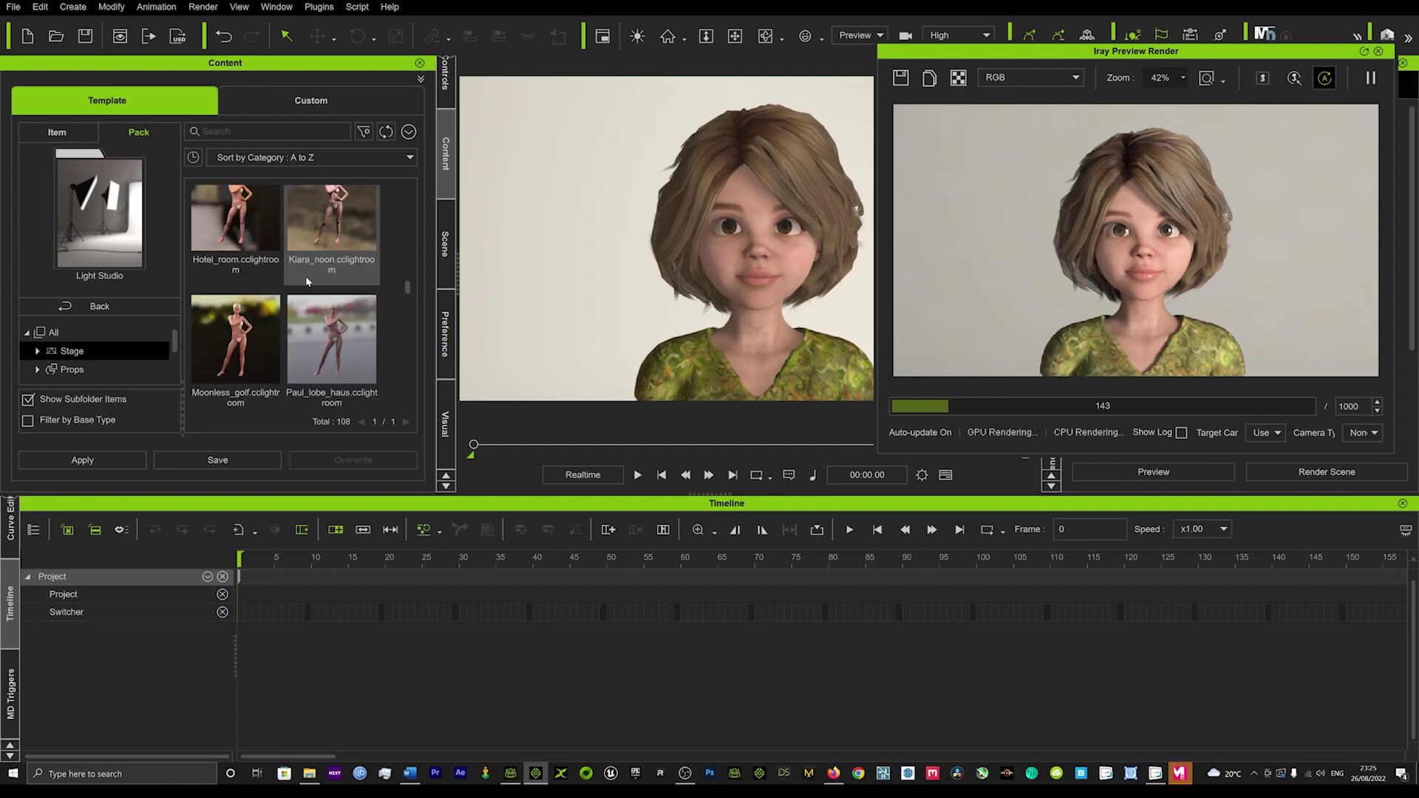
pyautogui.scroll(1, 308, 281)
pyautogui.scroll(1, 308, 281)
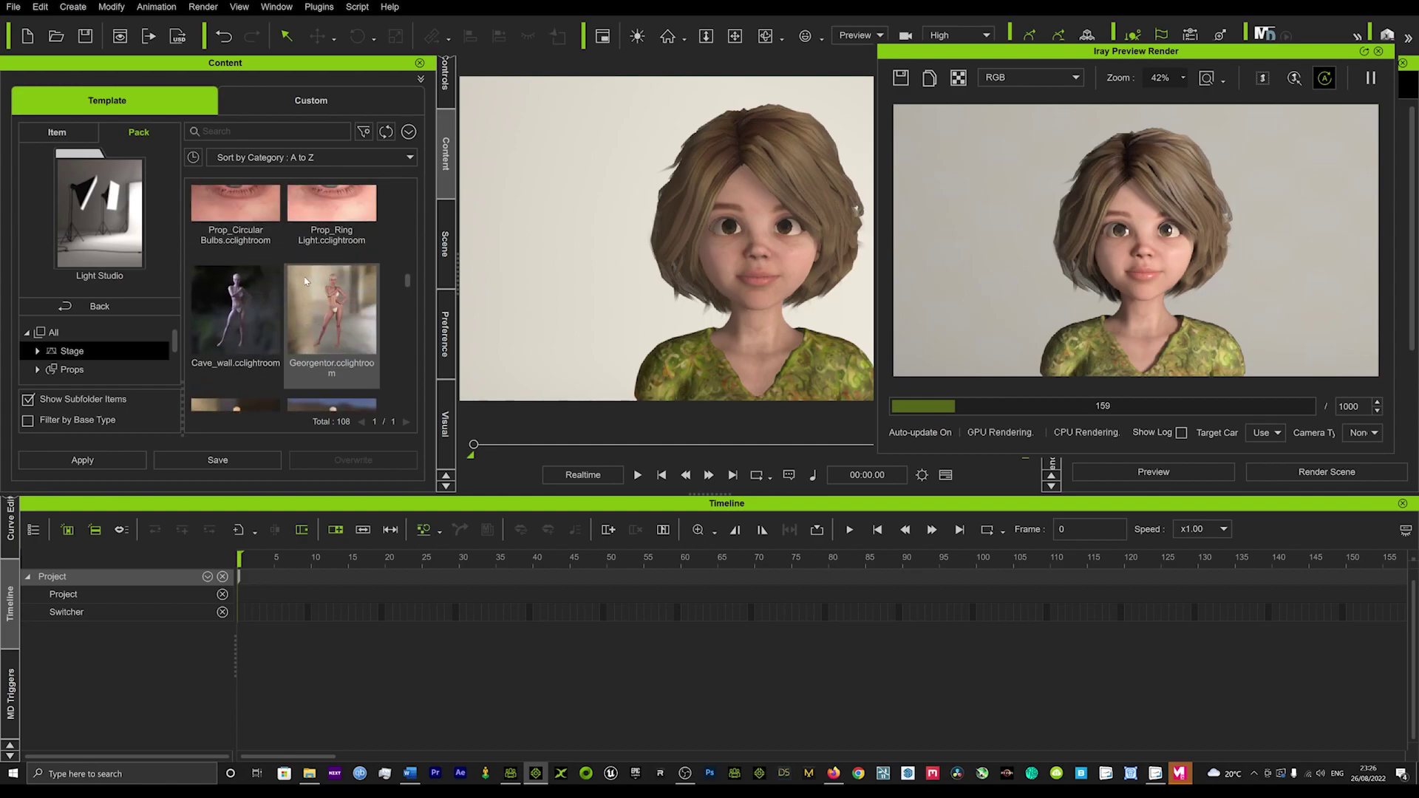
pyautogui.doubleClick(231, 316)
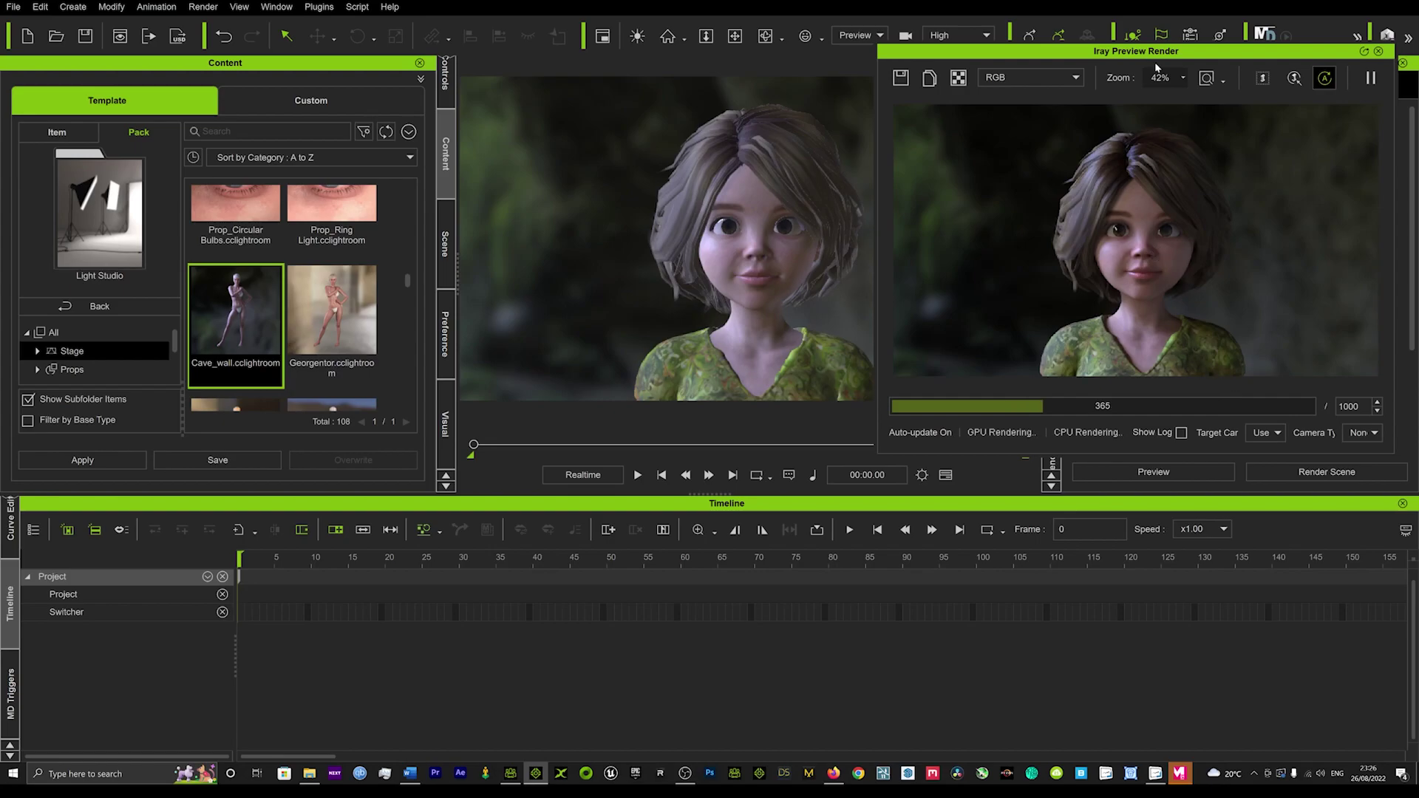
pyautogui.moveTo(1148, 54); pyautogui.dragTo(320, 76)
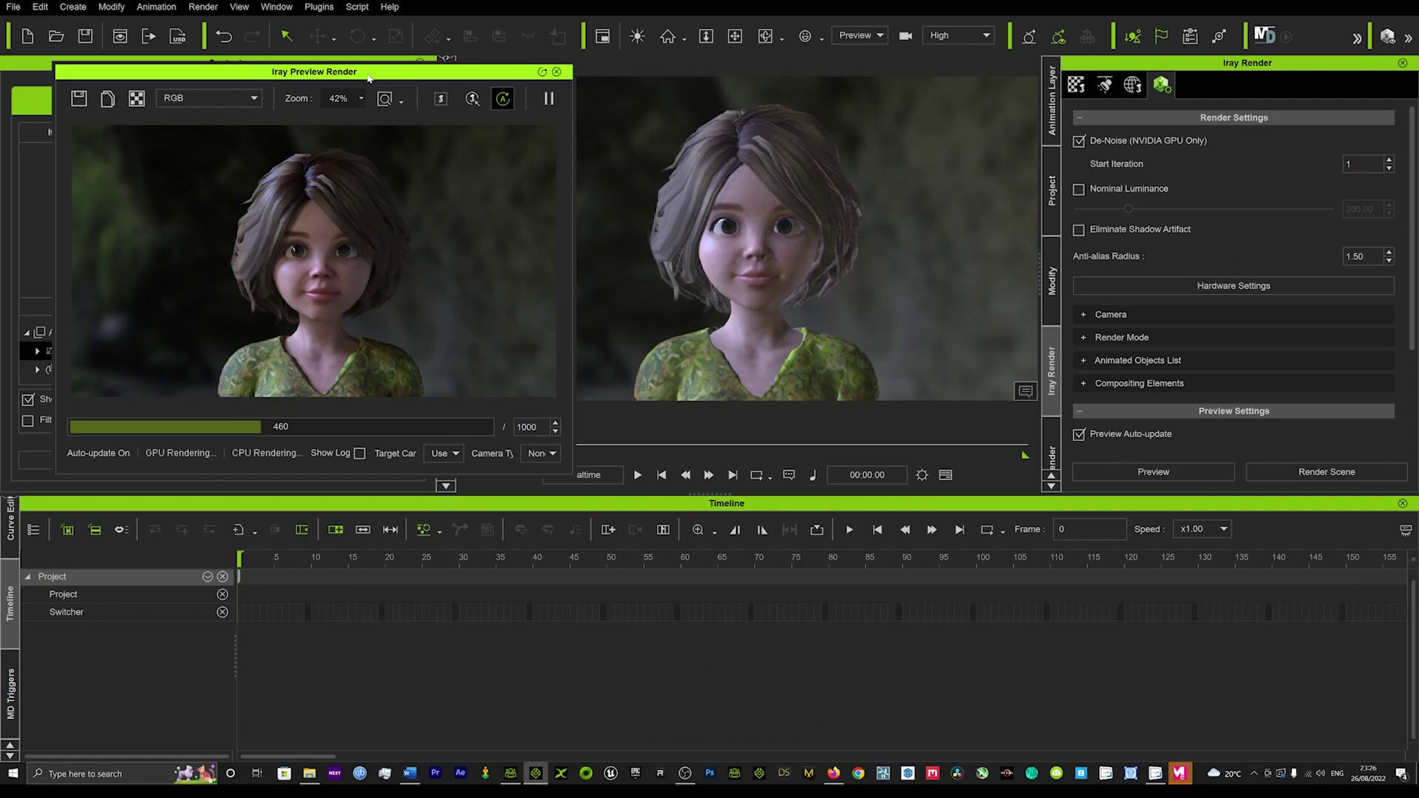
pyautogui.moveTo(367, 77); pyautogui.dragTo(761, 428)
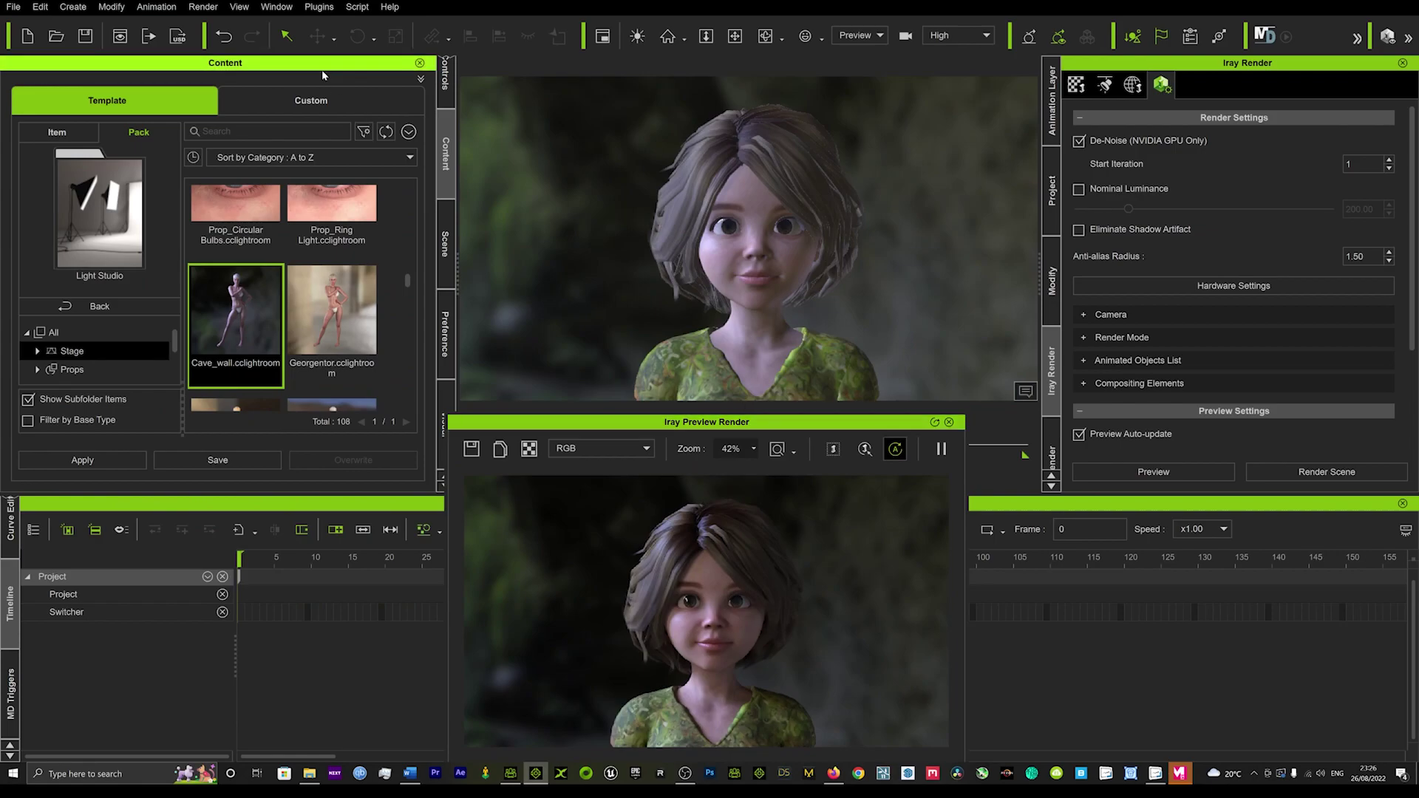
# Set the scene Spotlight's multiplier to 1.40 and place the Iray preview beside the viewport character for comparison.
pyautogui.click(446, 255)
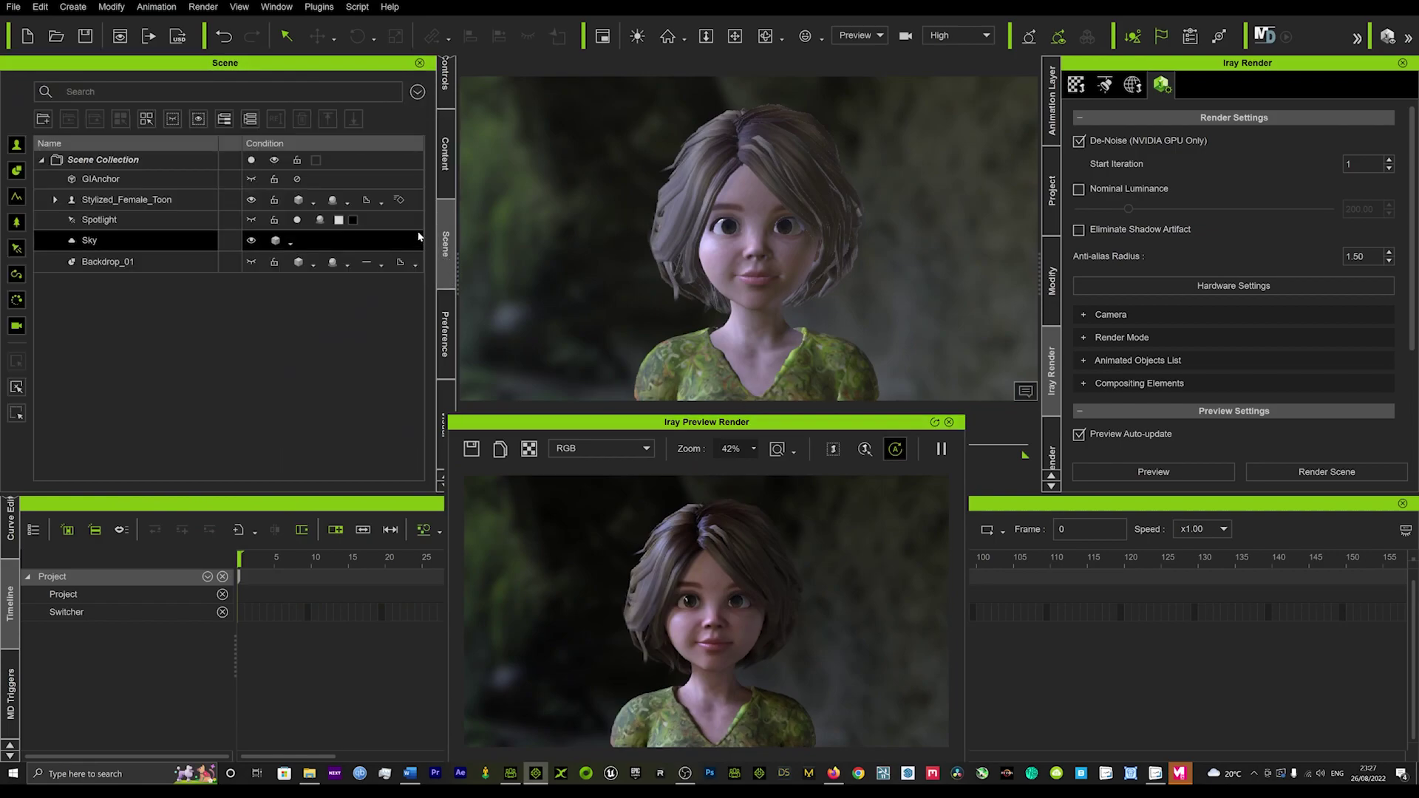
pyautogui.doubleClick(112, 220)
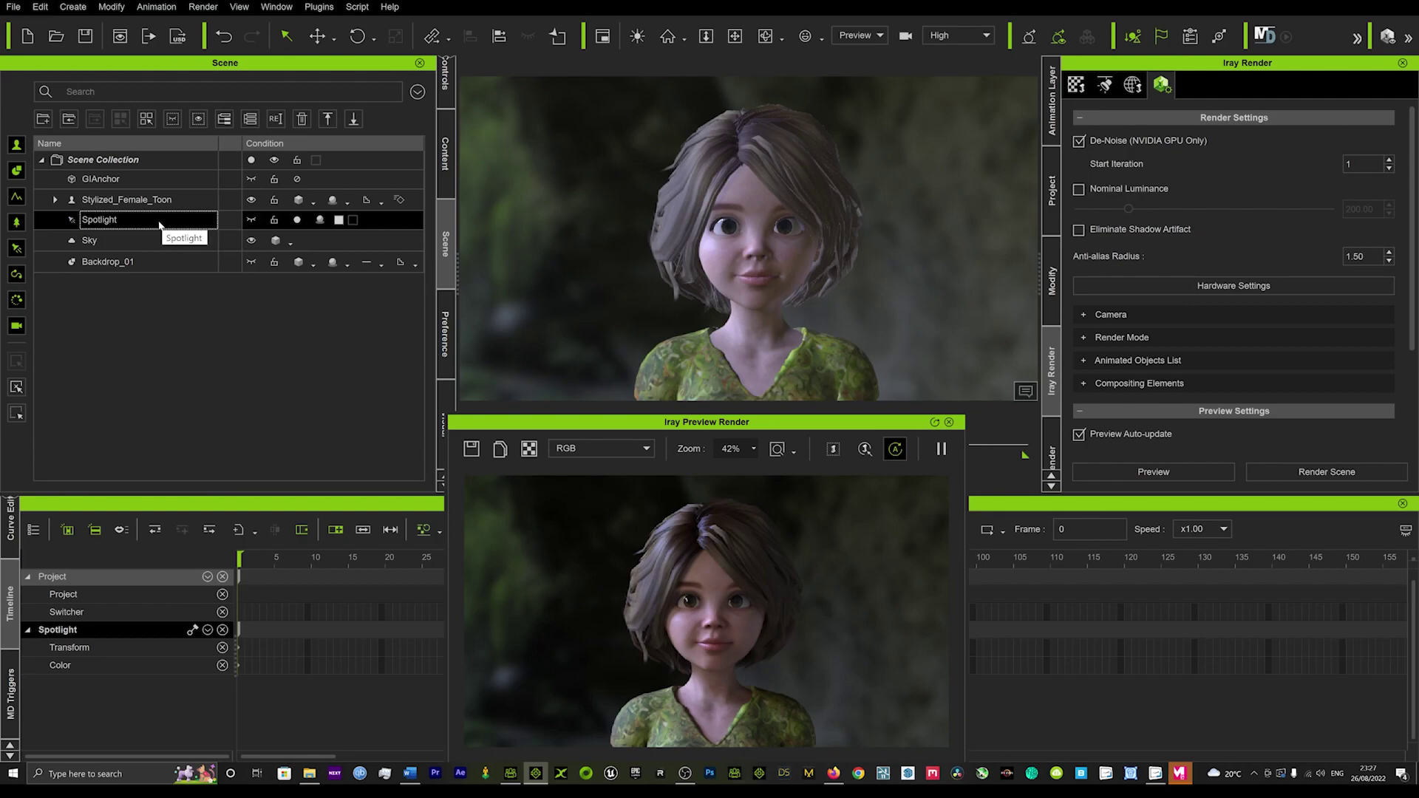
pyautogui.click(1051, 286)
pyautogui.scroll(5, 1209, 320)
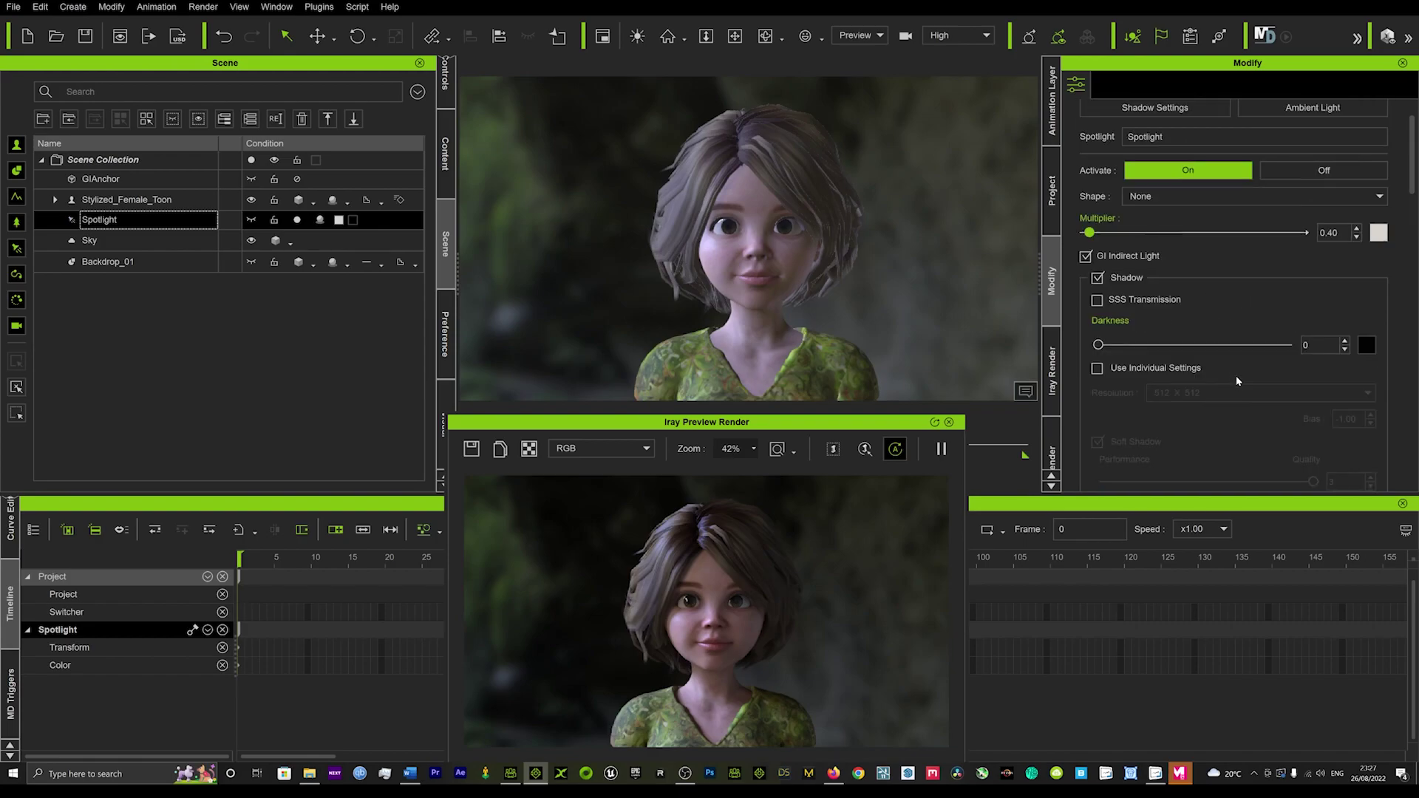
pyautogui.moveTo(786, 425); pyautogui.dragTo(383, 78)
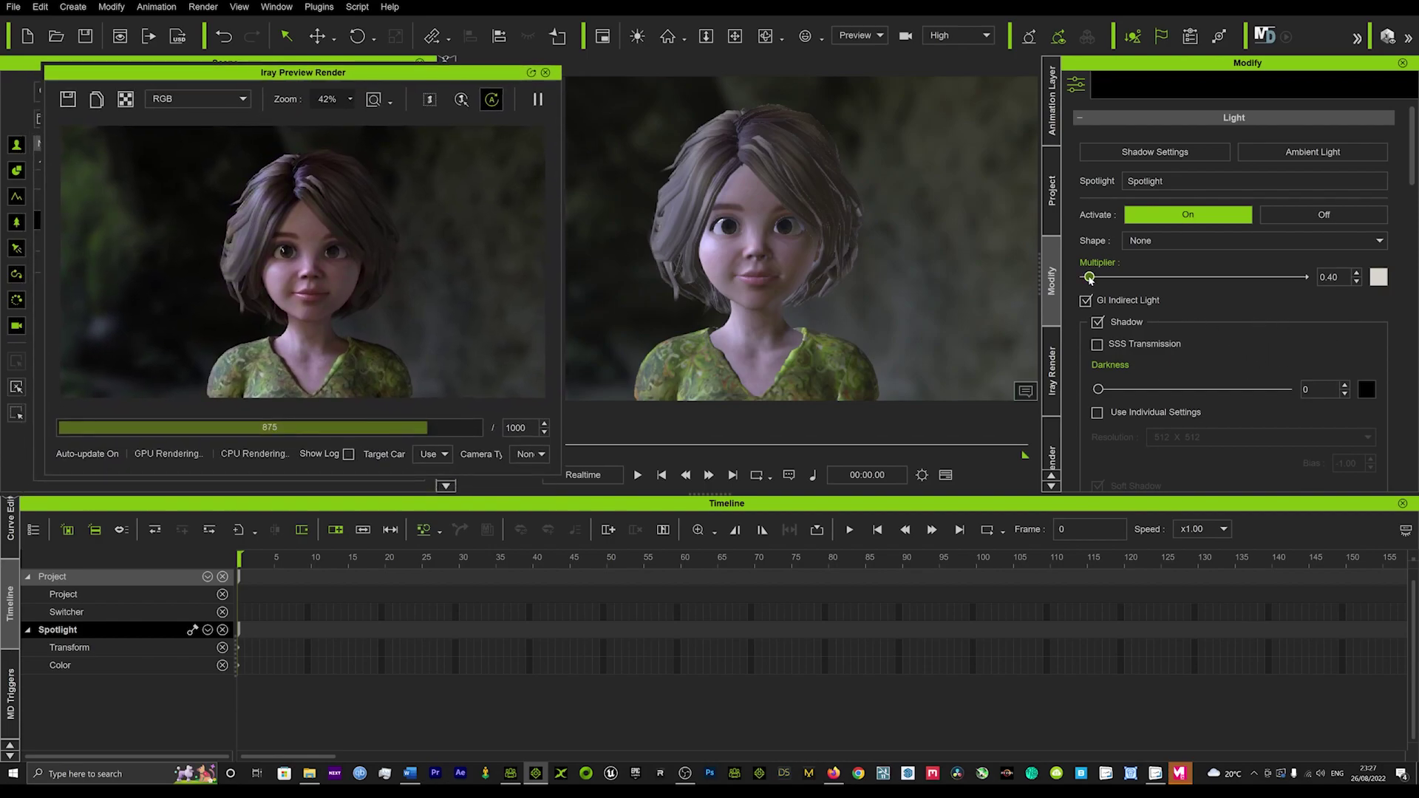
pyautogui.moveTo(1089, 277); pyautogui.dragTo(1102, 279)
pyautogui.click(368, 74)
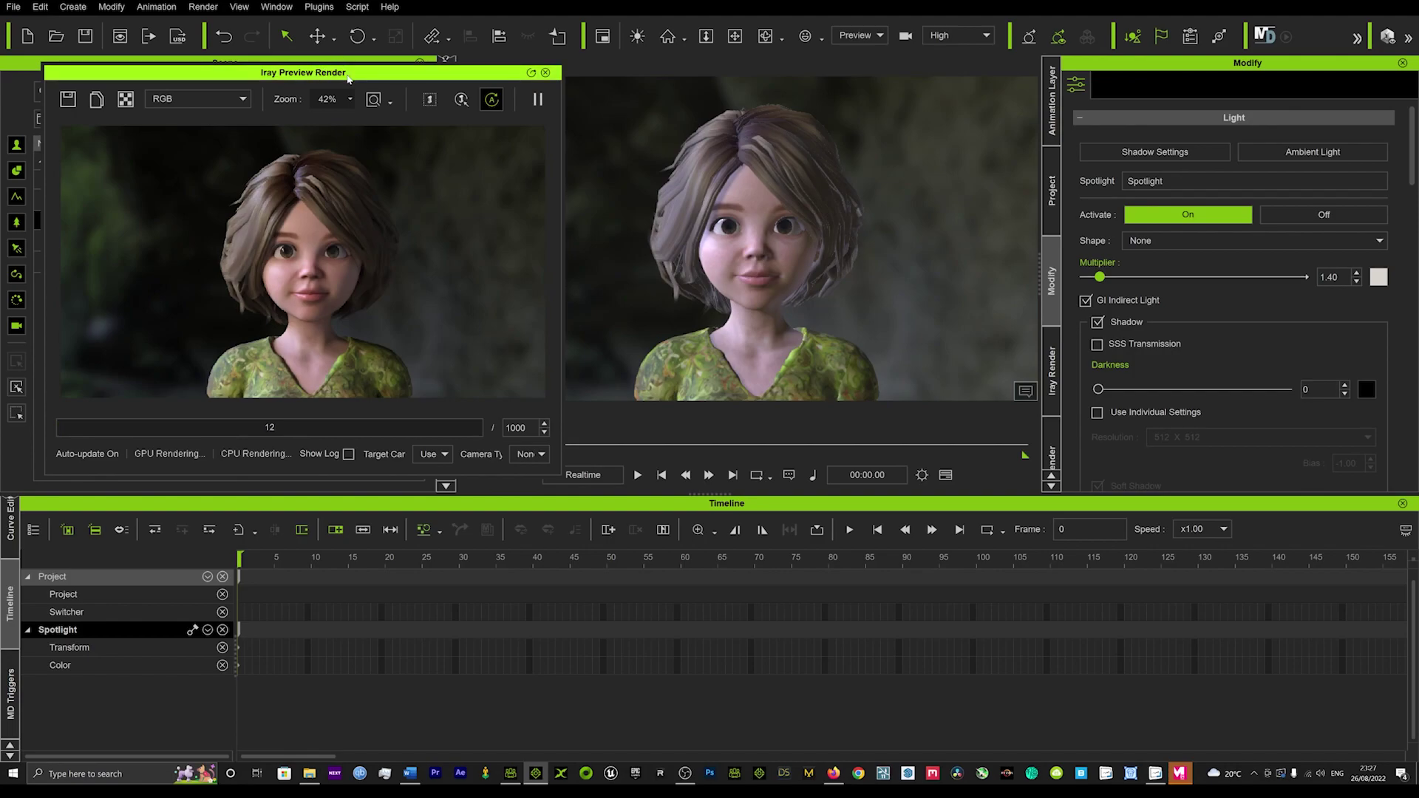
pyautogui.moveTo(369, 74); pyautogui.dragTo(446, 62)
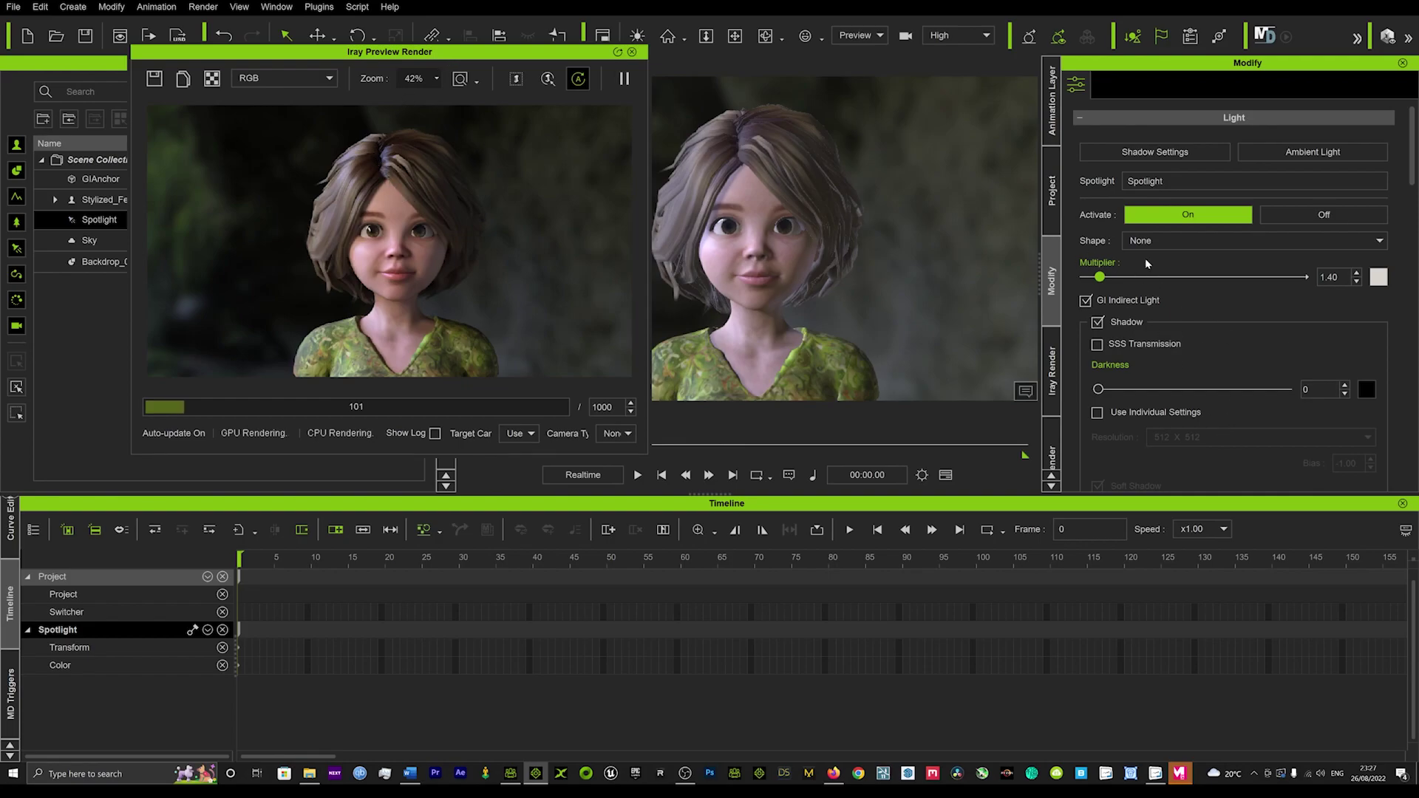
# Try increasing the Spotlight's intensity range to 434.
pyautogui.scroll(-3, 1153, 337)
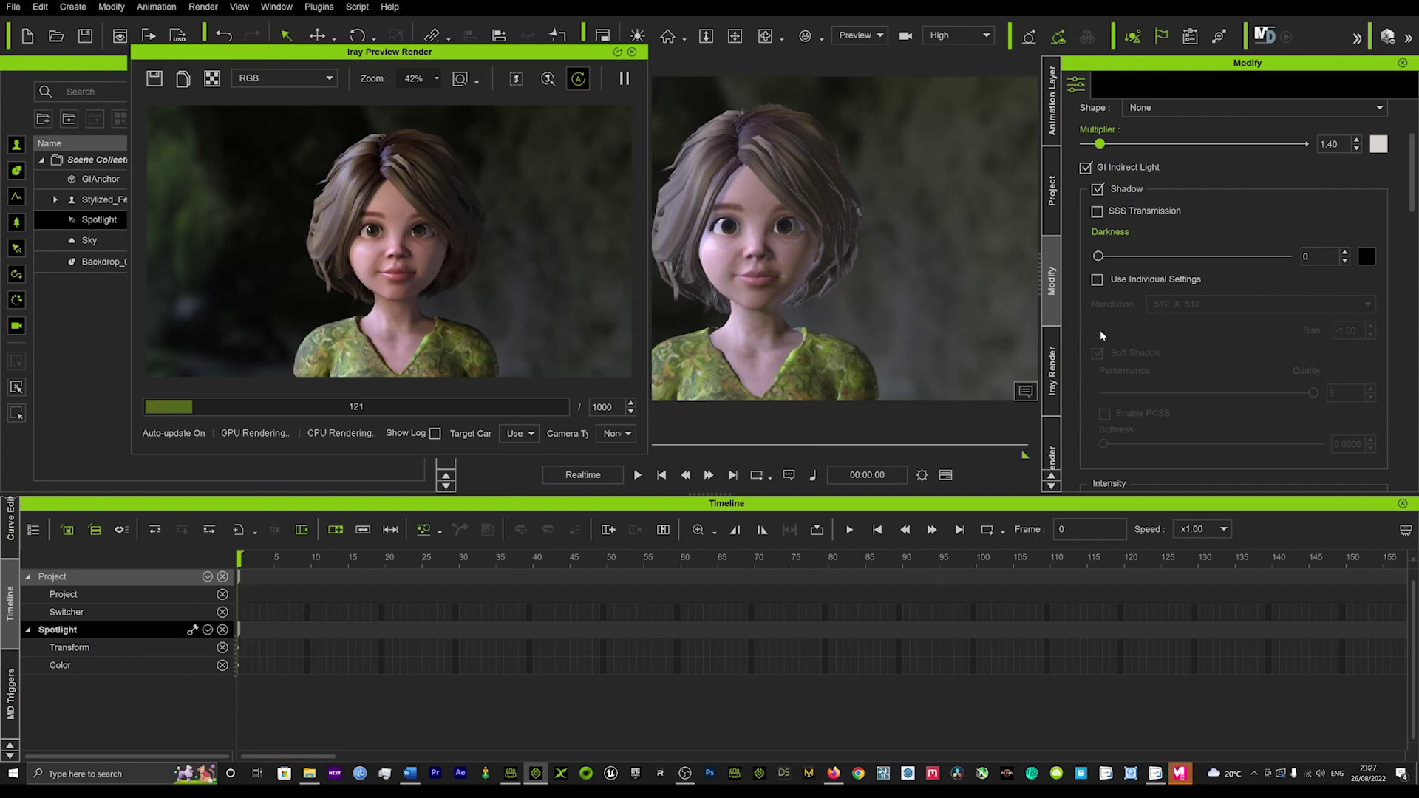
pyautogui.scroll(-4, 1135, 340)
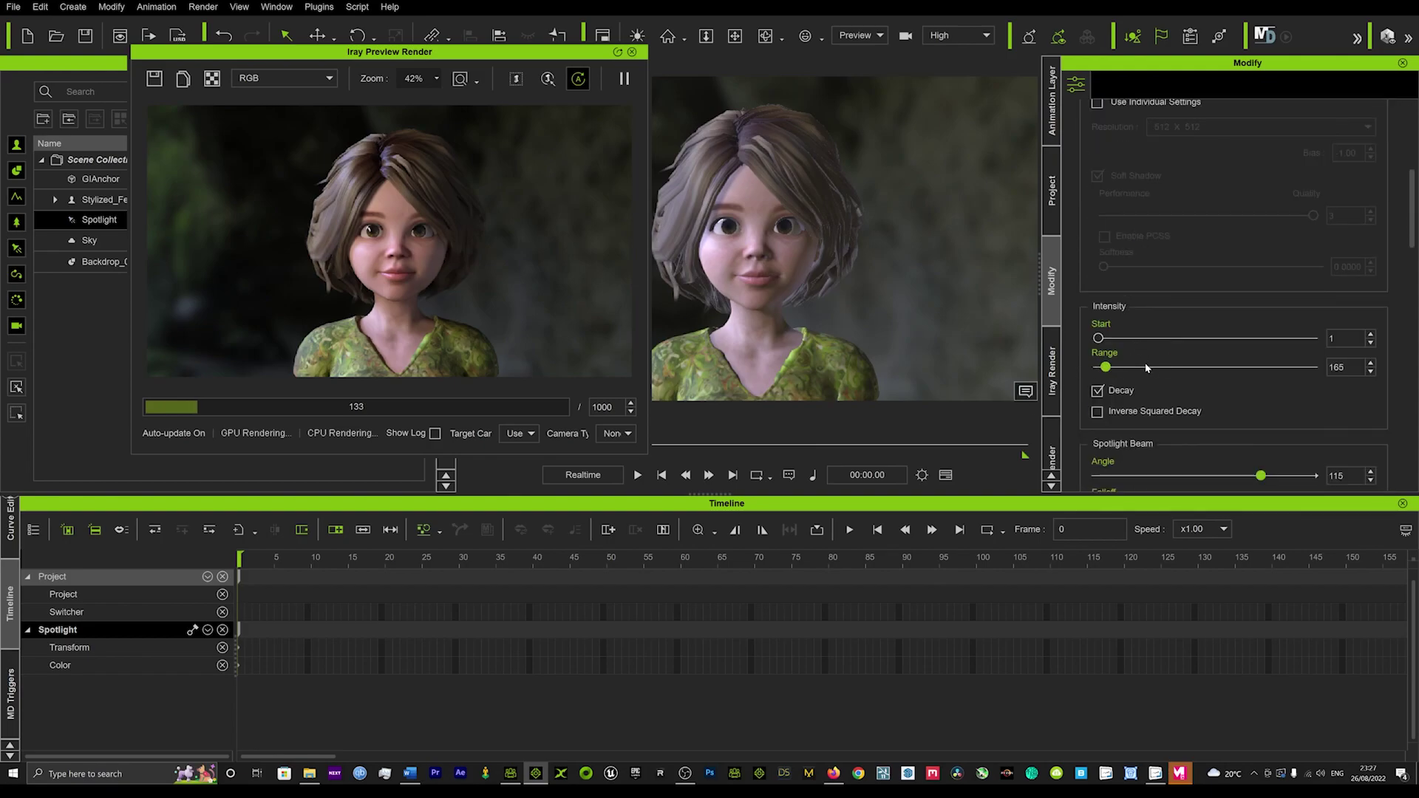
pyautogui.moveTo(1108, 367); pyautogui.dragTo(1119, 366)
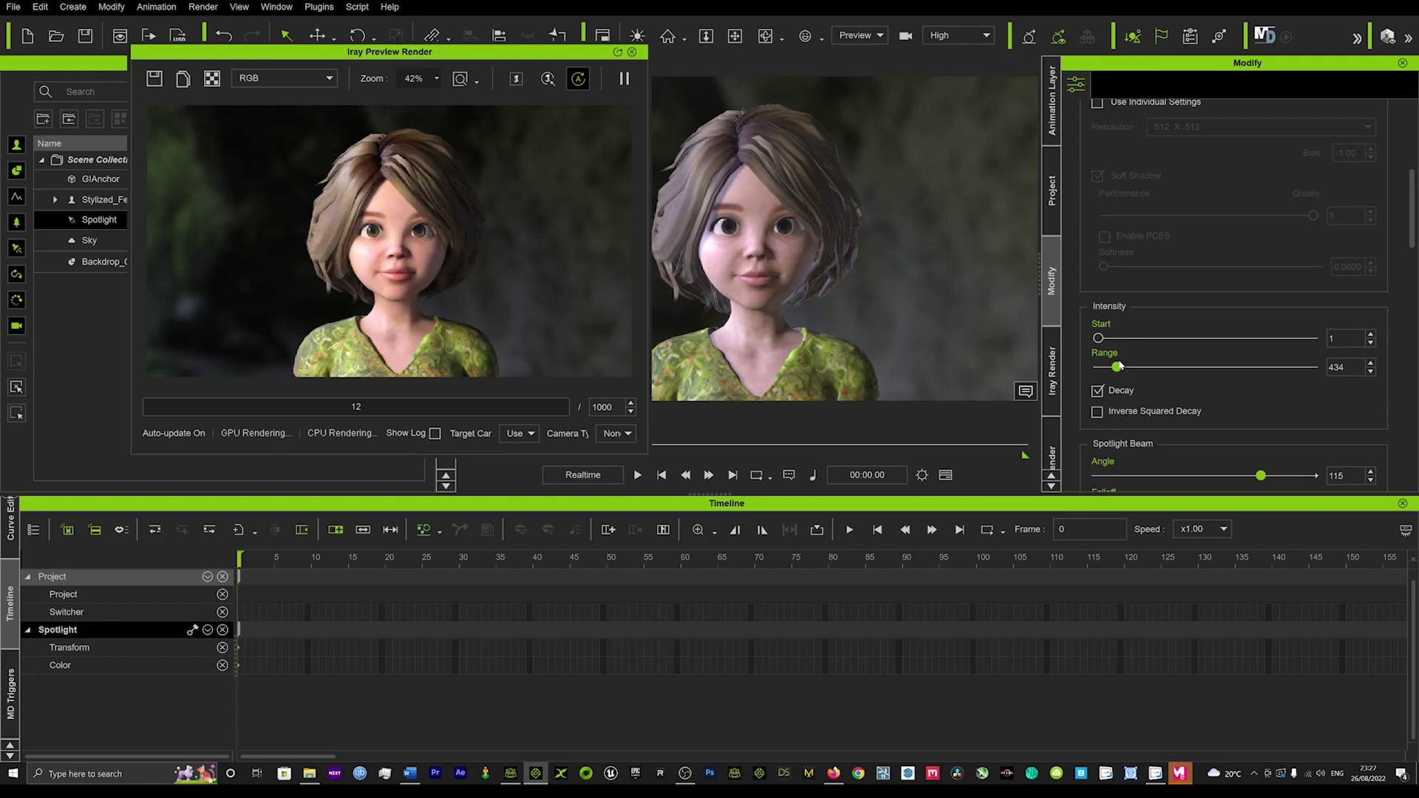
pyautogui.click(1118, 366)
# Check the Iray preview with a transparent background, restore the backdrop and reposition the preview window.
pyautogui.click(210, 82)
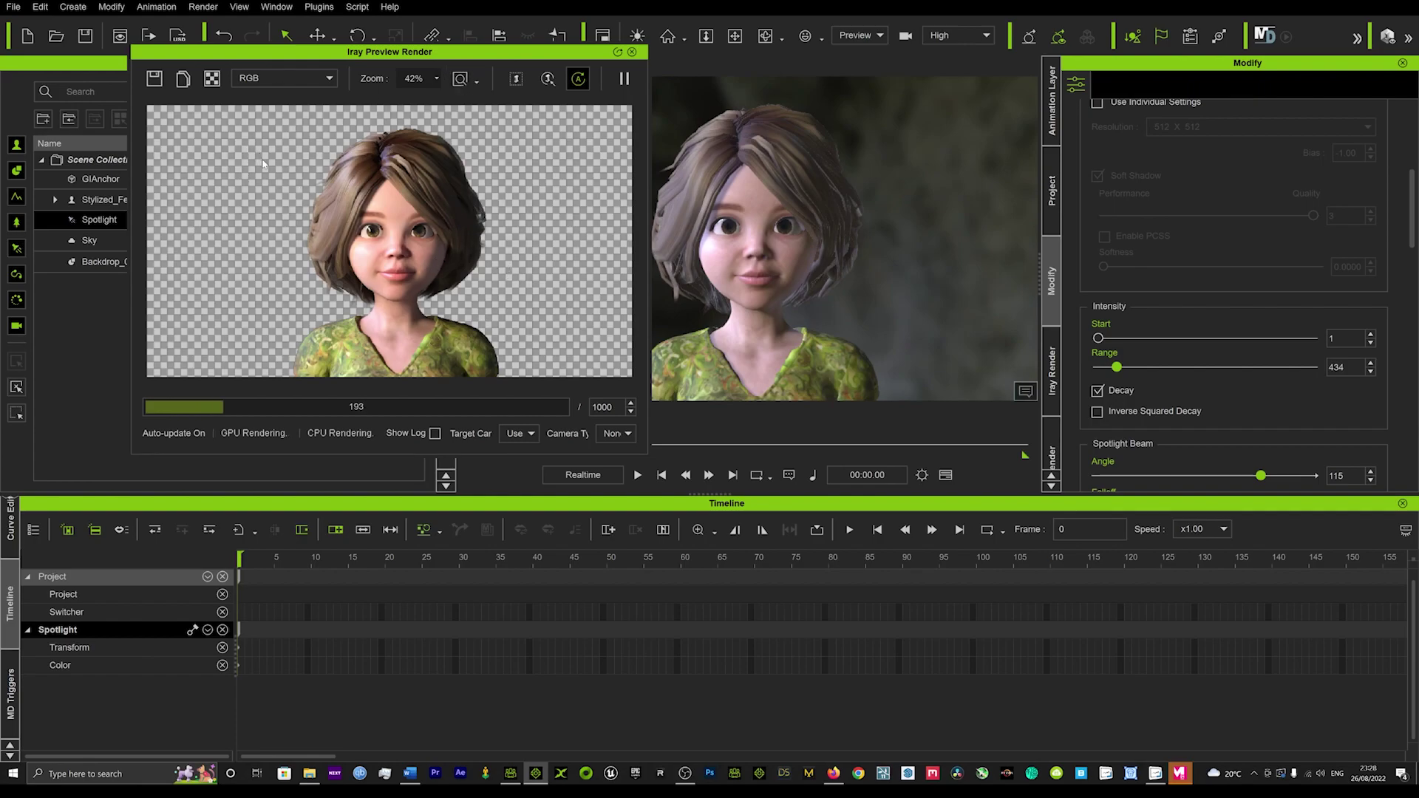
pyautogui.click(212, 78)
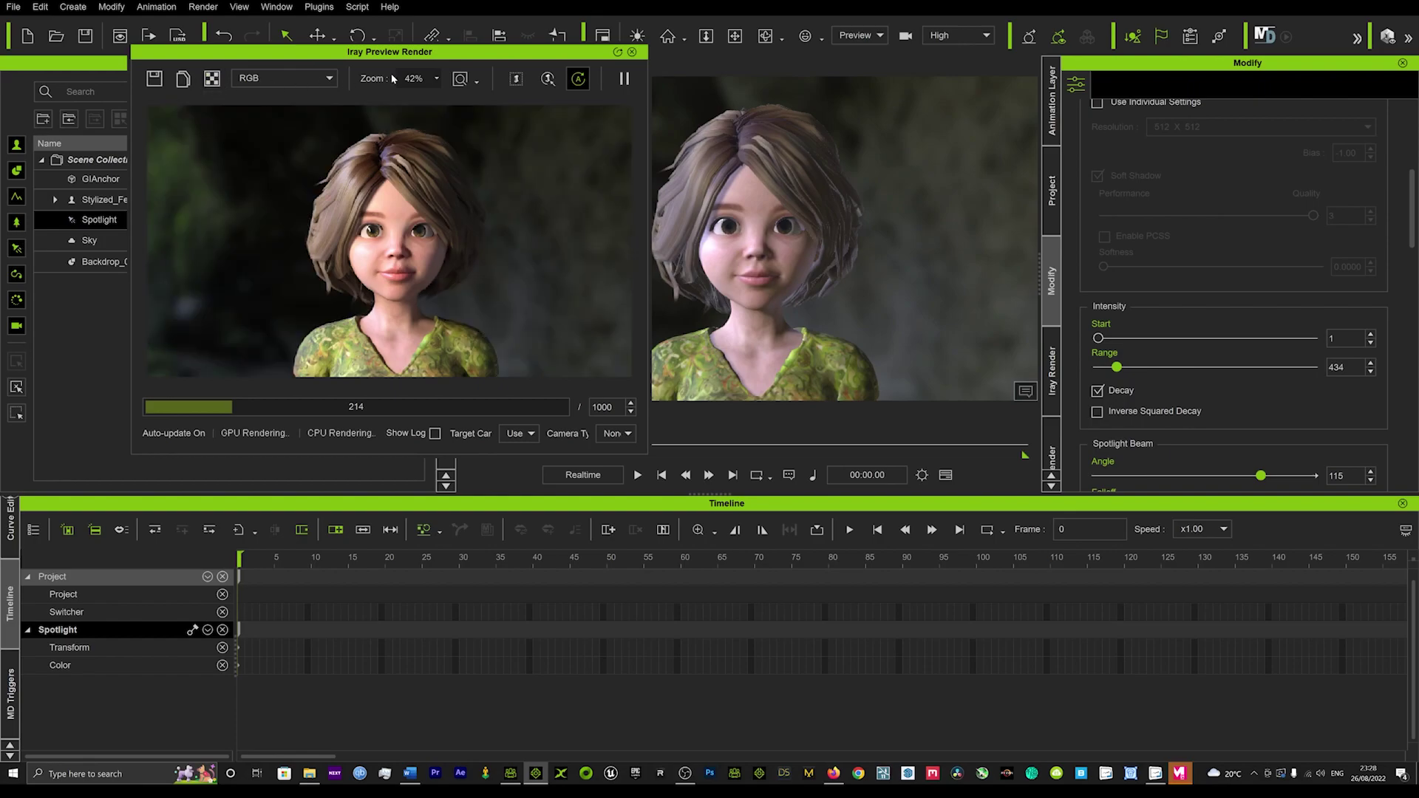
pyautogui.moveTo(538, 56); pyautogui.dragTo(511, 117)
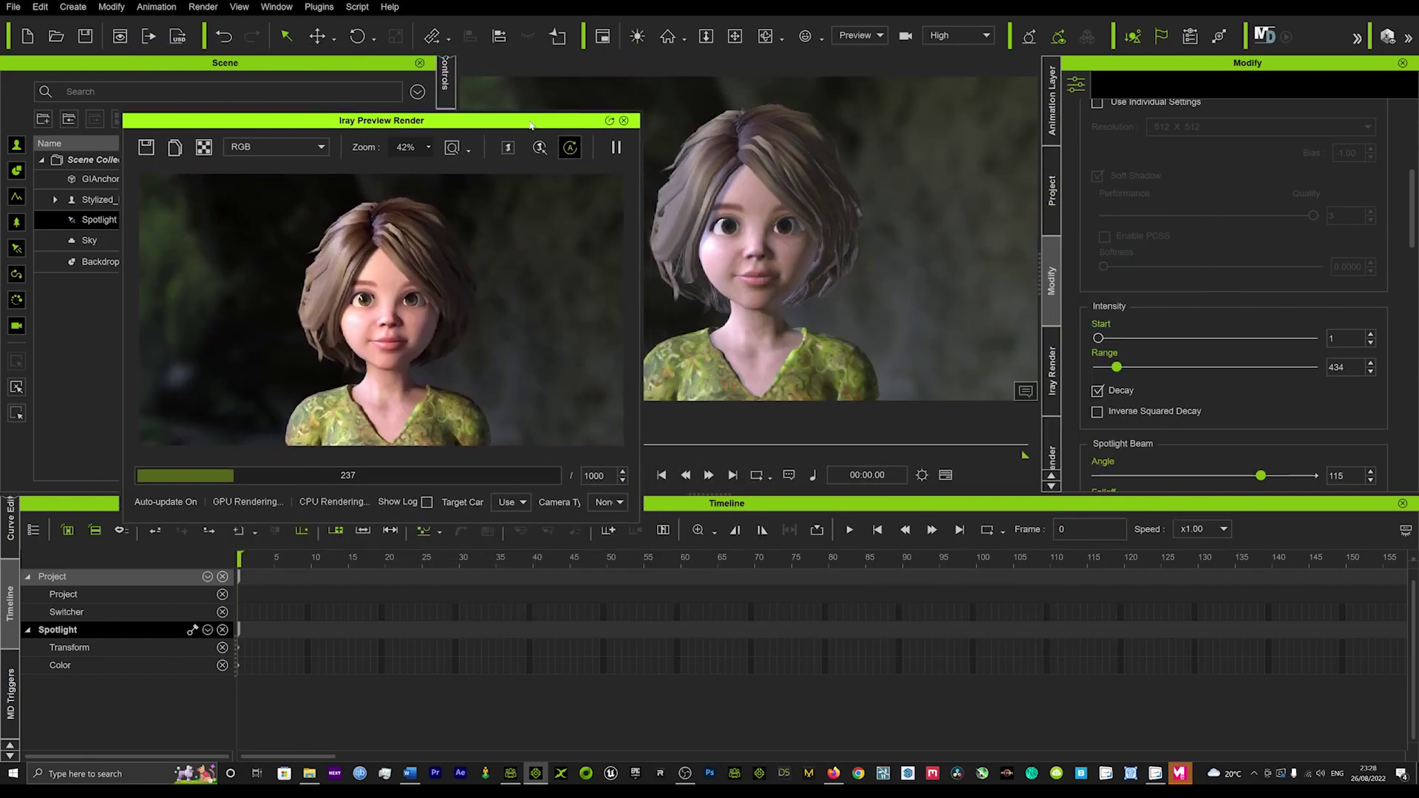
# Set the Spotlight beam's angle to 99 and its falloff to 24, keeping the Iray preview beside the viewport character.
pyautogui.scroll(-3, 1212, 375)
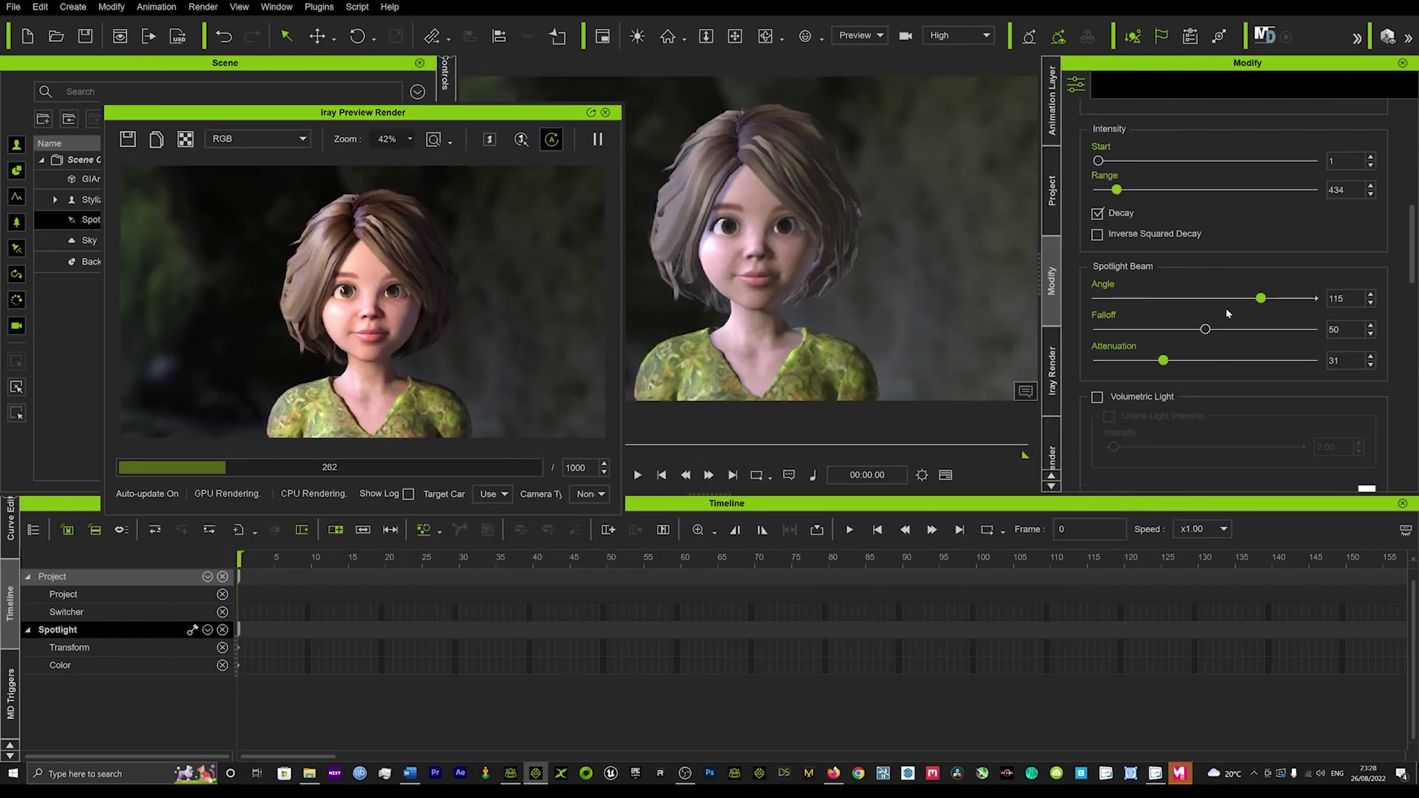
pyautogui.moveTo(1262, 298); pyautogui.dragTo(1238, 270)
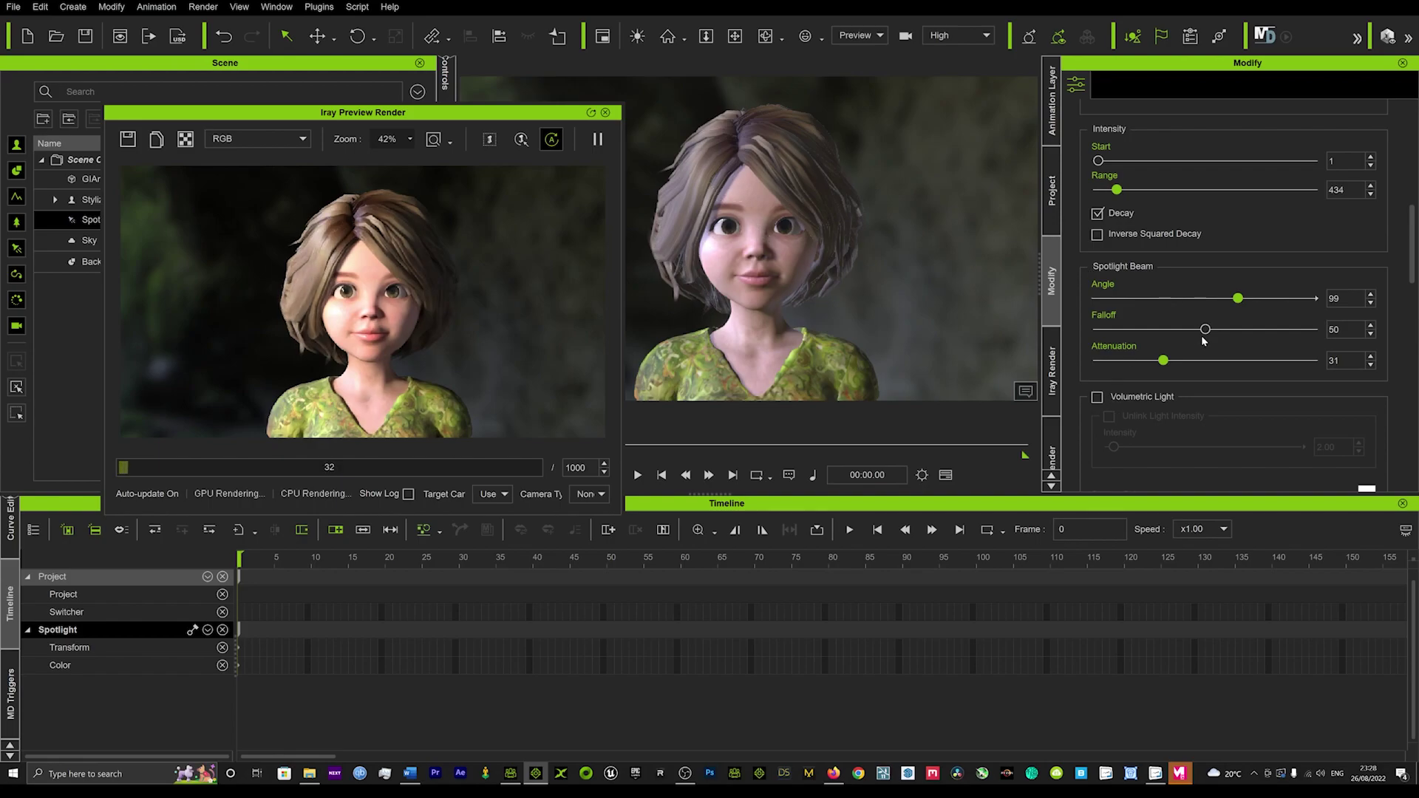
pyautogui.moveTo(1252, 329); pyautogui.dragTo(1150, 329)
pyautogui.moveTo(480, 117); pyautogui.dragTo(465, 78)
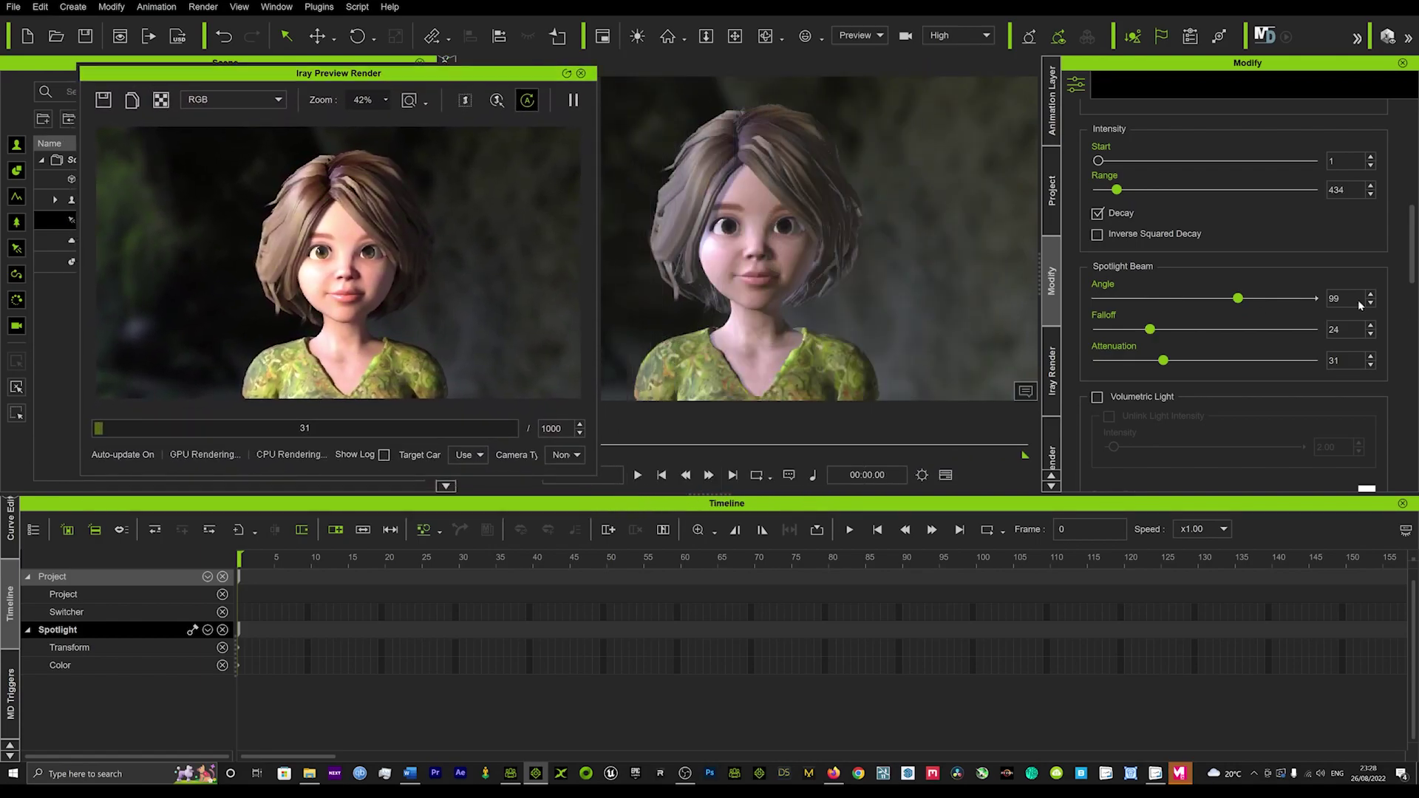
# Reduce the Spotlight's intensity range to 174 and move the Iray preview off the scene list to the viewport's other side.
pyautogui.scroll(1, 1147, 221)
pyautogui.moveTo(1117, 234); pyautogui.dragTo(1106, 237)
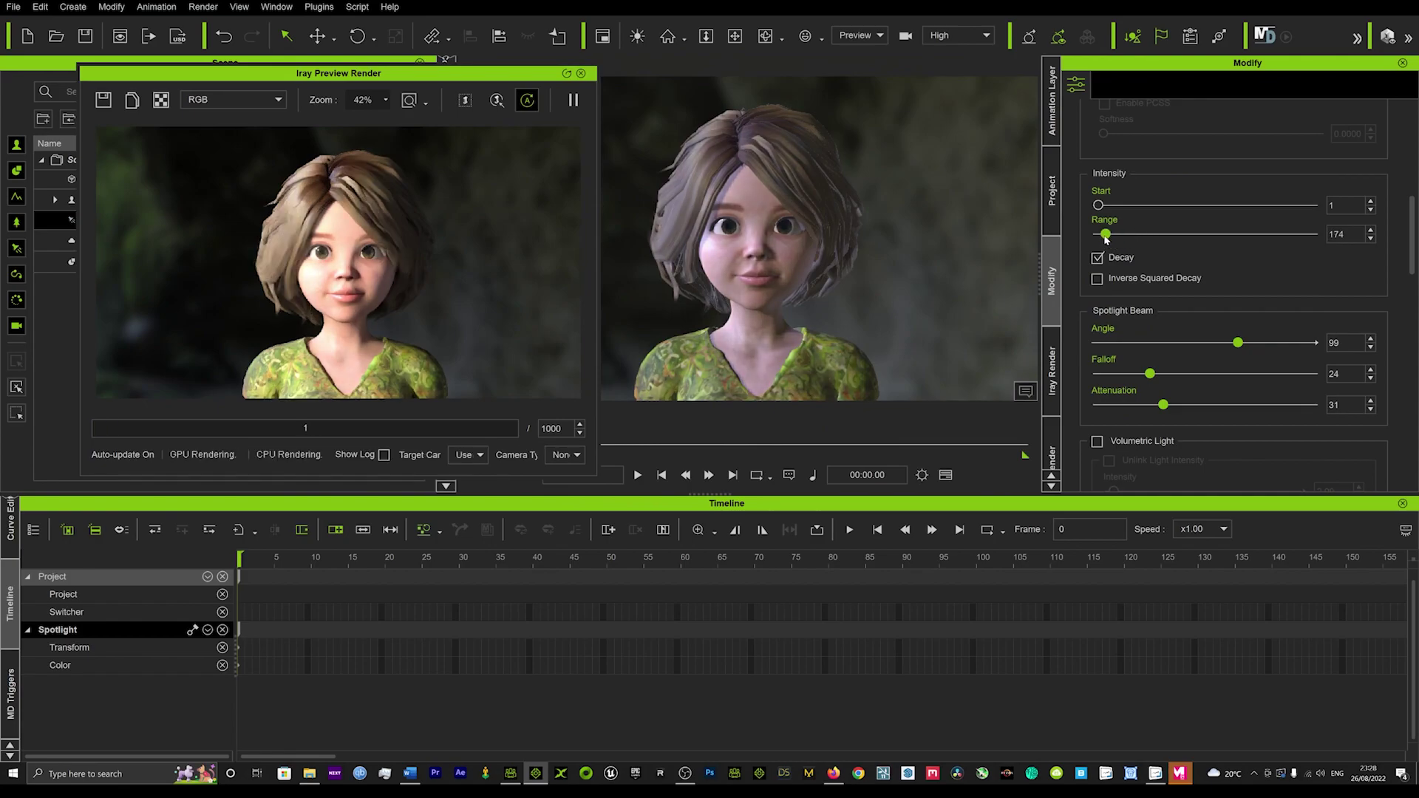
pyautogui.scroll(1, 1213, 311)
pyautogui.scroll(1, 1223, 329)
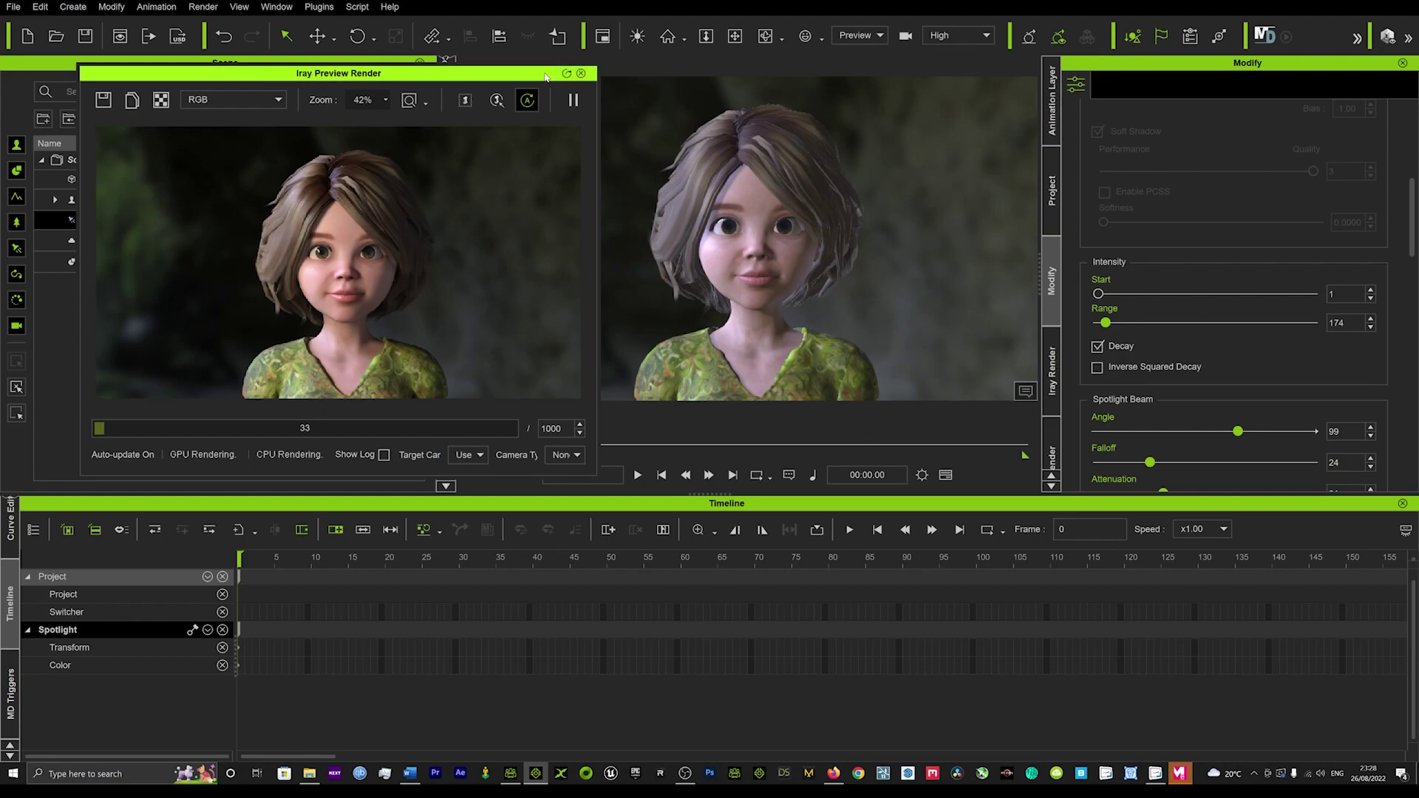
pyautogui.moveTo(545, 76); pyautogui.dragTo(1235, 66)
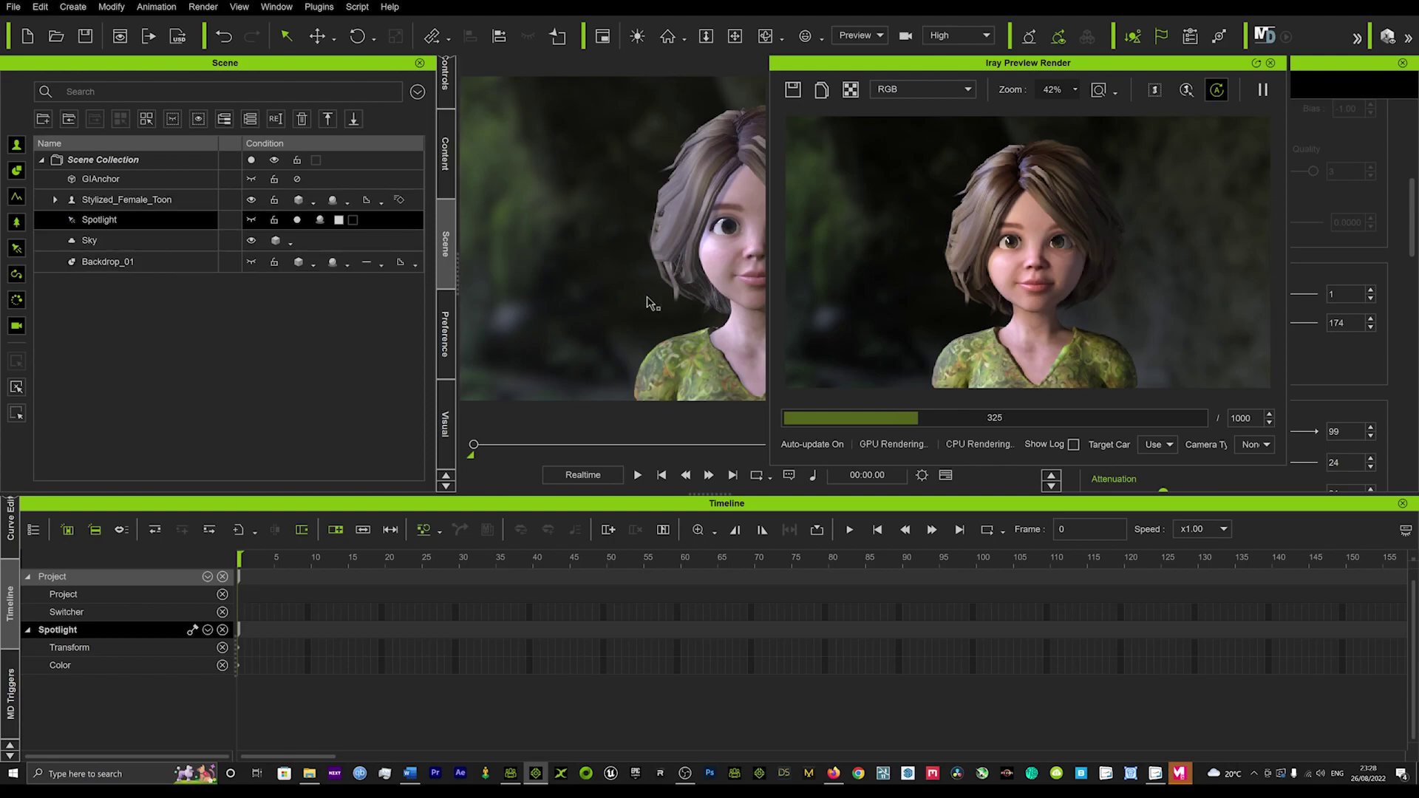
# Raise the strength of the scene's Image Based Lighting to 363.
pyautogui.click(446, 424)
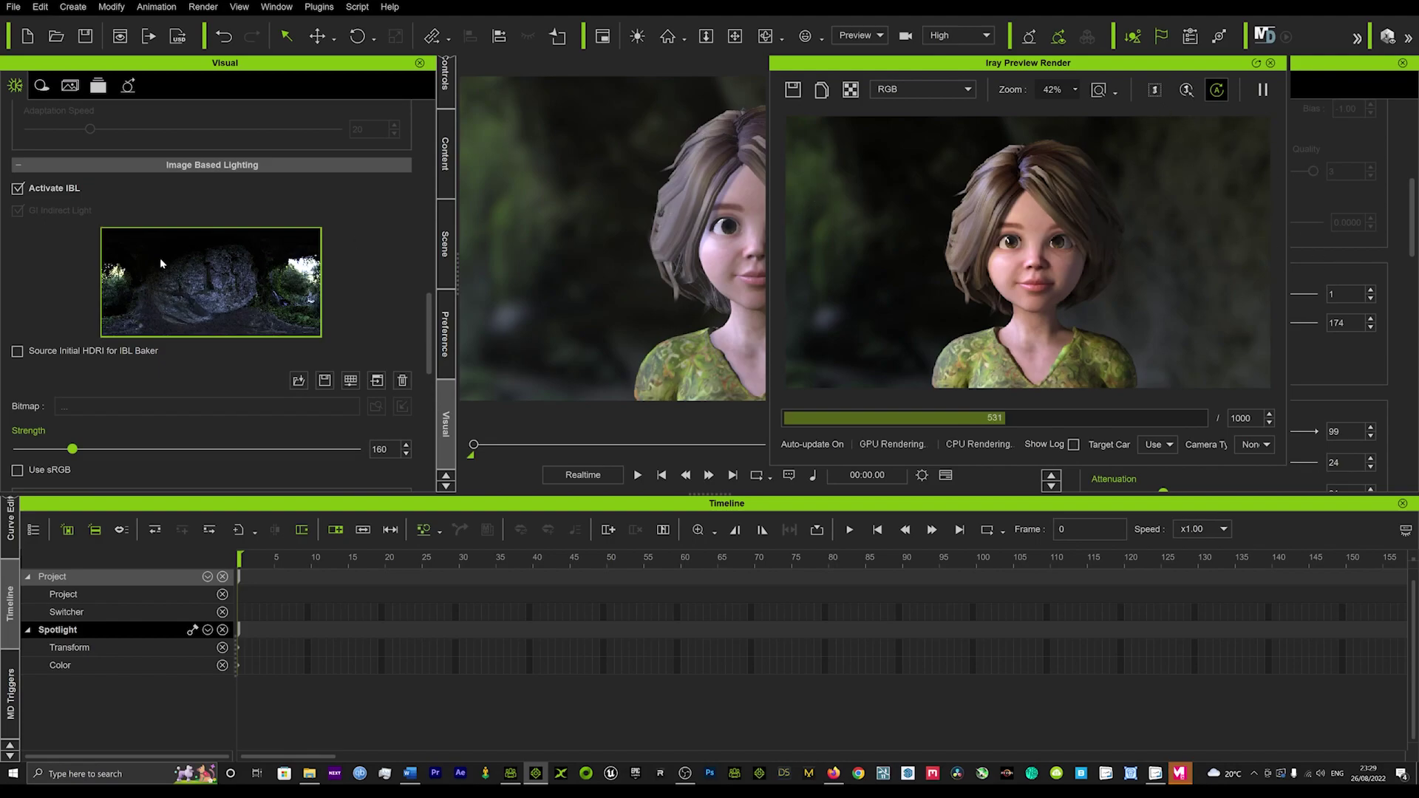
pyautogui.moveTo(71, 450); pyautogui.dragTo(108, 448)
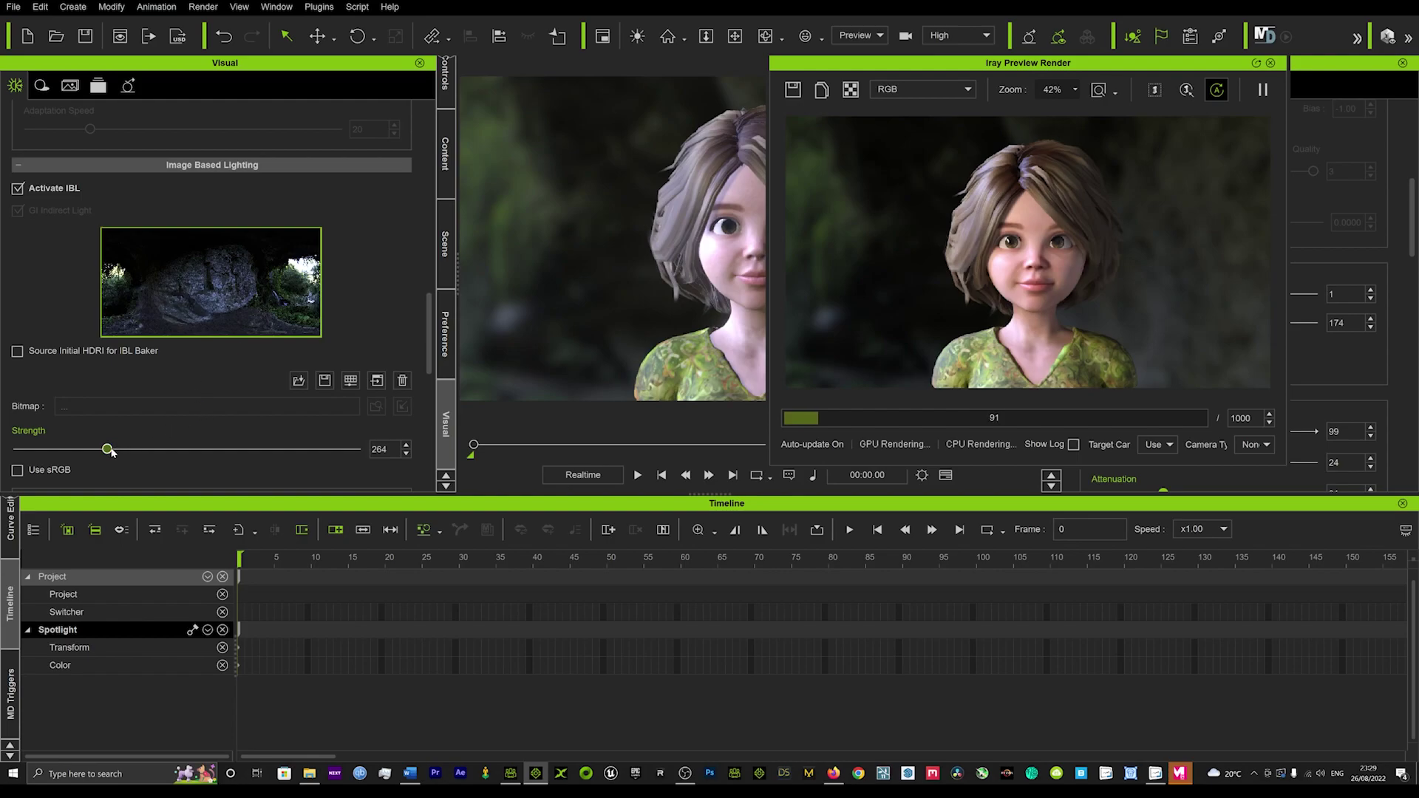
pyautogui.moveTo(109, 451); pyautogui.dragTo(141, 450)
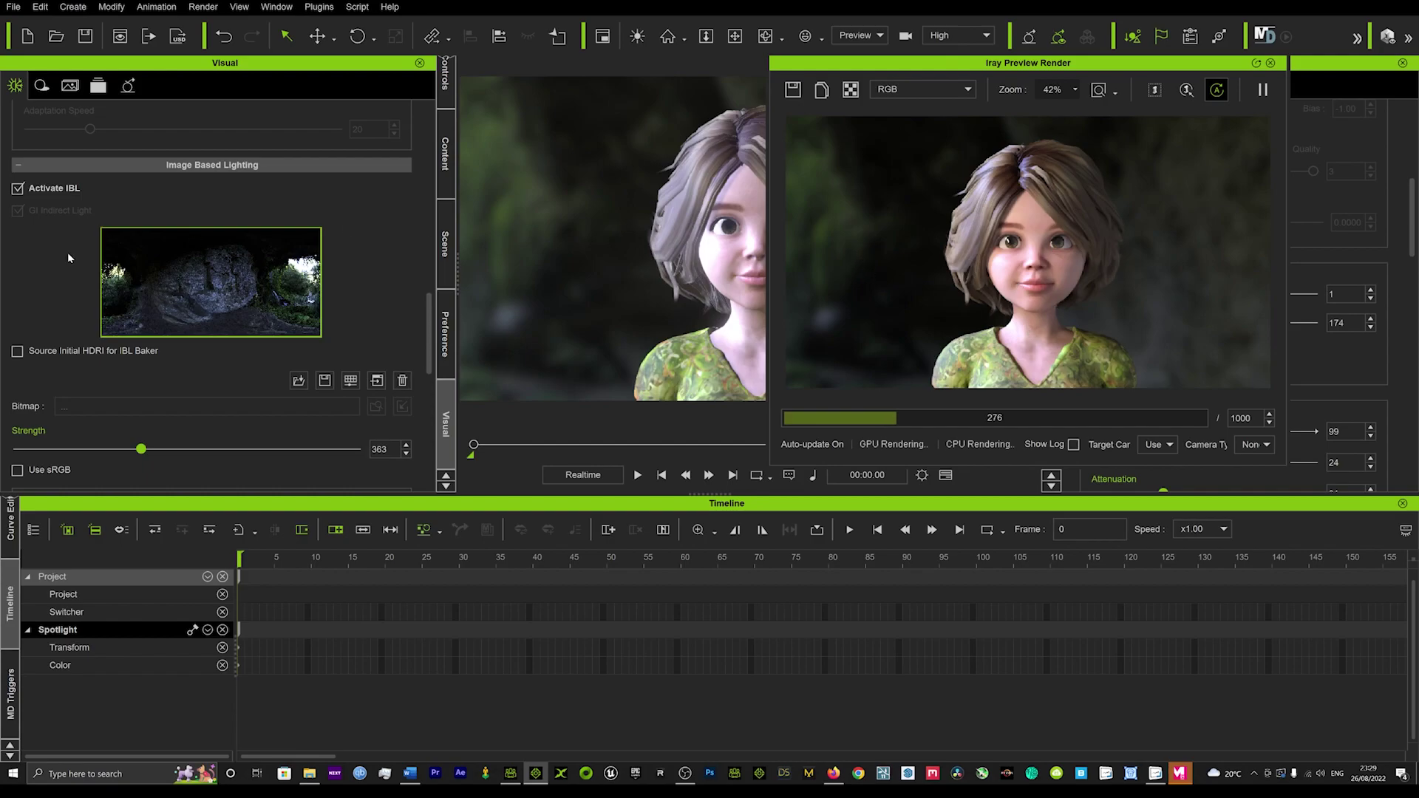
# Replace the Image Based Lighting map with cgaxis_hdri_skies_01_96.hdr and move the Iray preview clear of the viewport character.
pyautogui.click(196, 289)
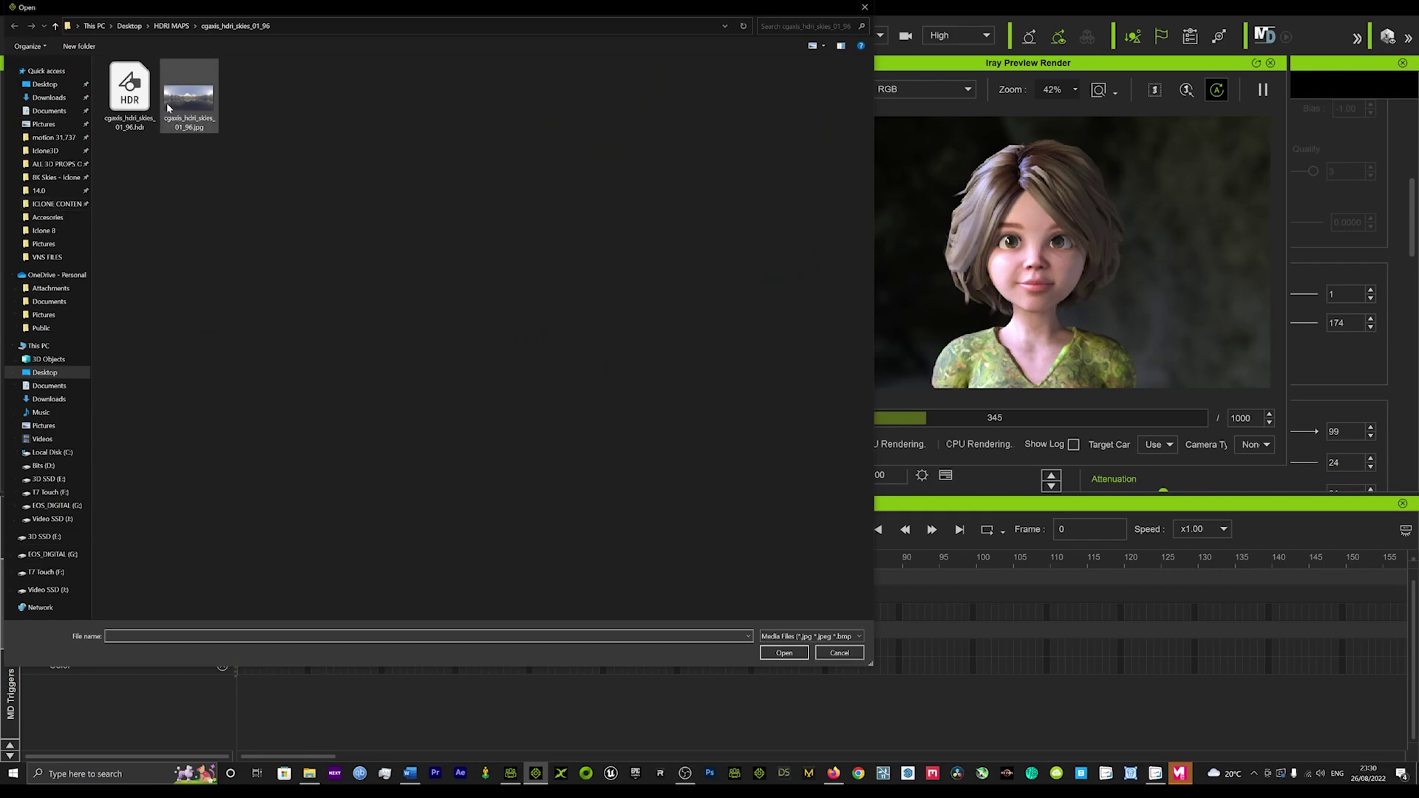
pyautogui.click(129, 85)
pyautogui.doubleClick(128, 84)
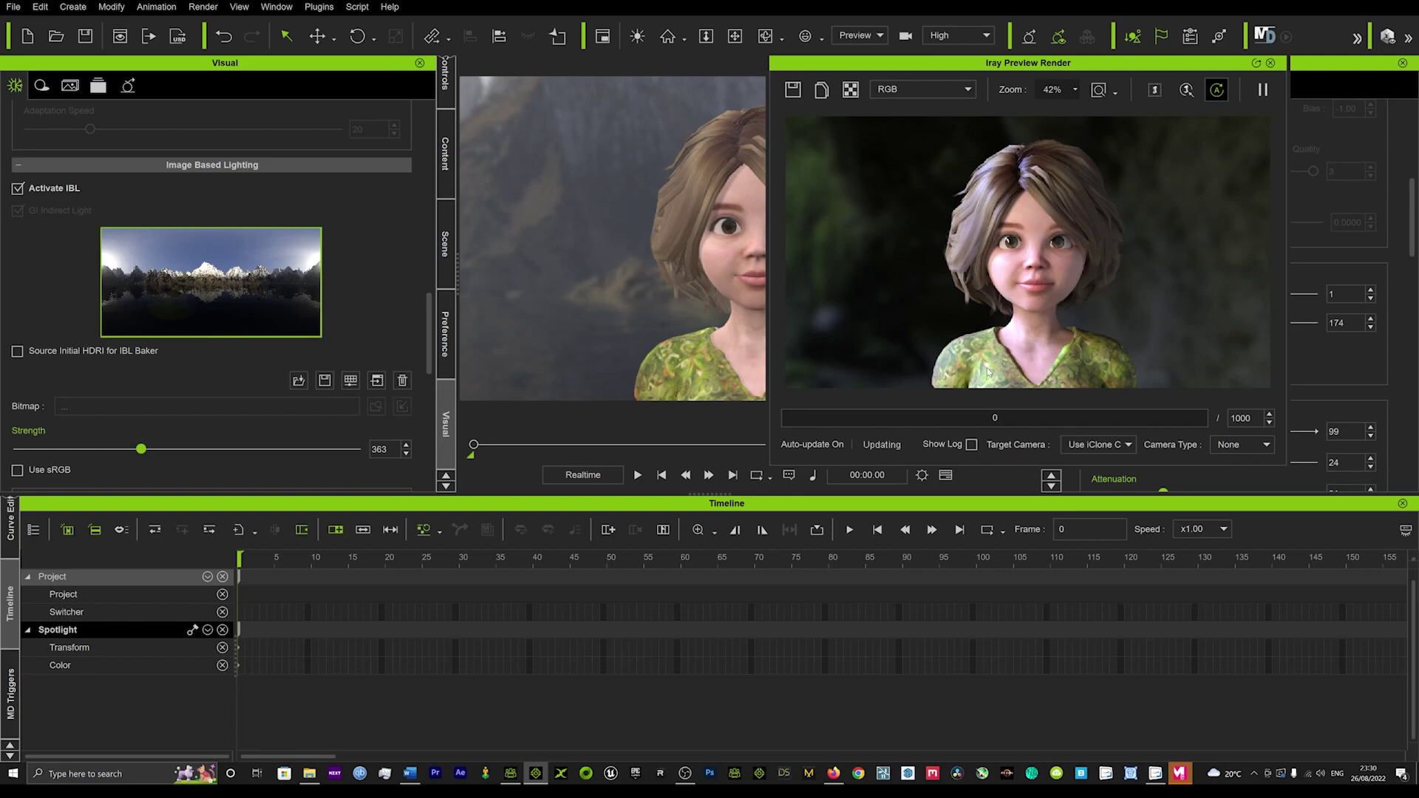
pyautogui.moveTo(1011, 64); pyautogui.dragTo(1114, 56)
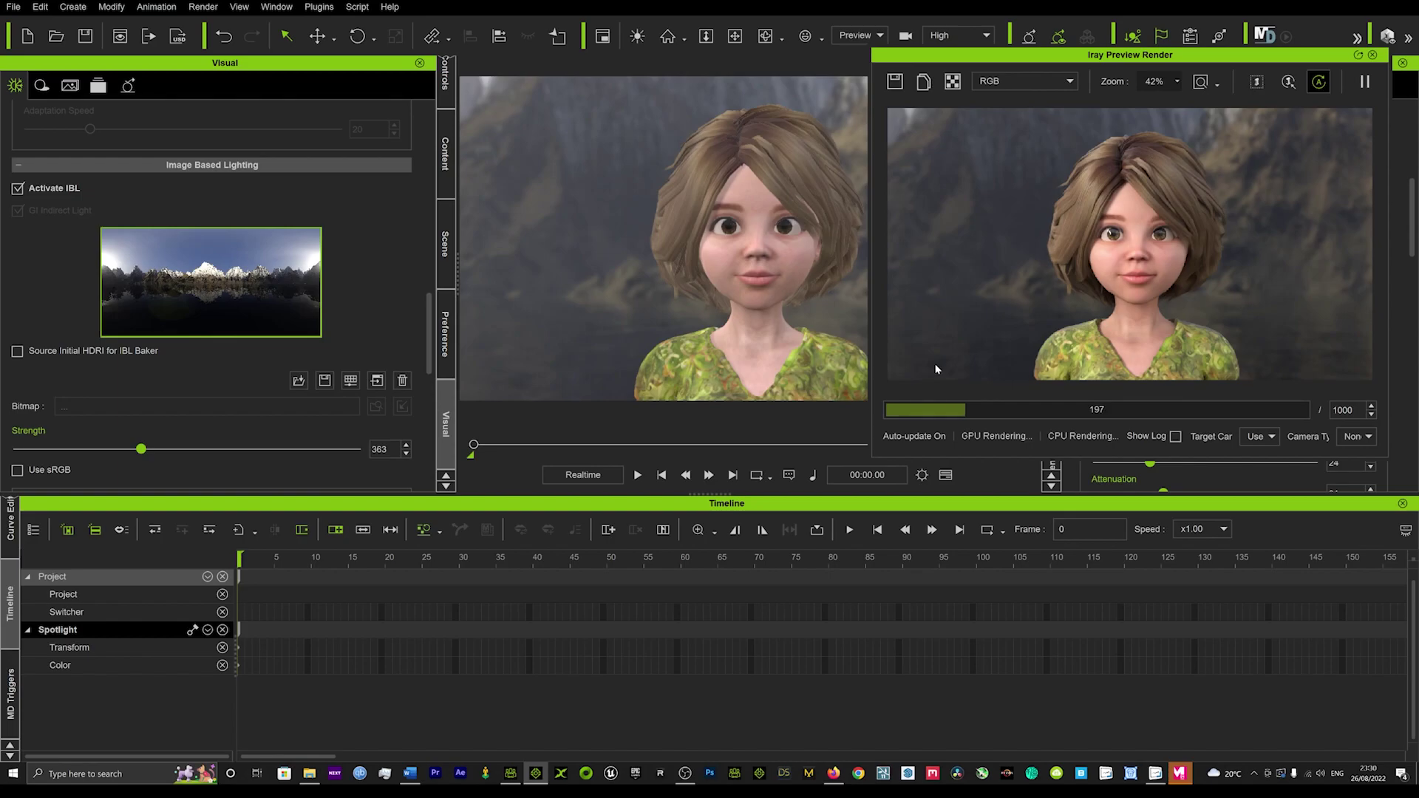
# Try the Bright_Average.iAtm atmosphere preset from the Scenes & Effects pack on the character.
pyautogui.click(450, 171)
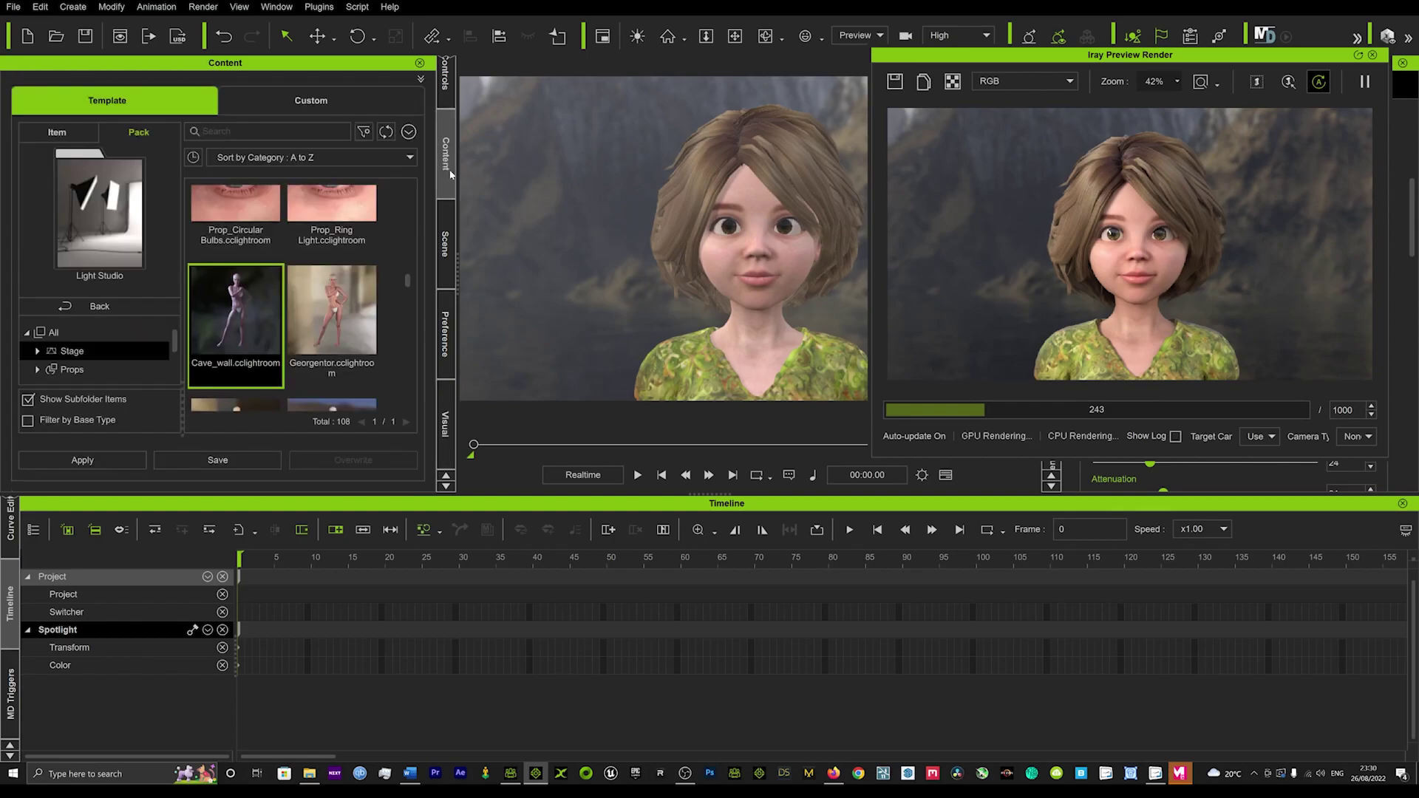
pyautogui.click(121, 306)
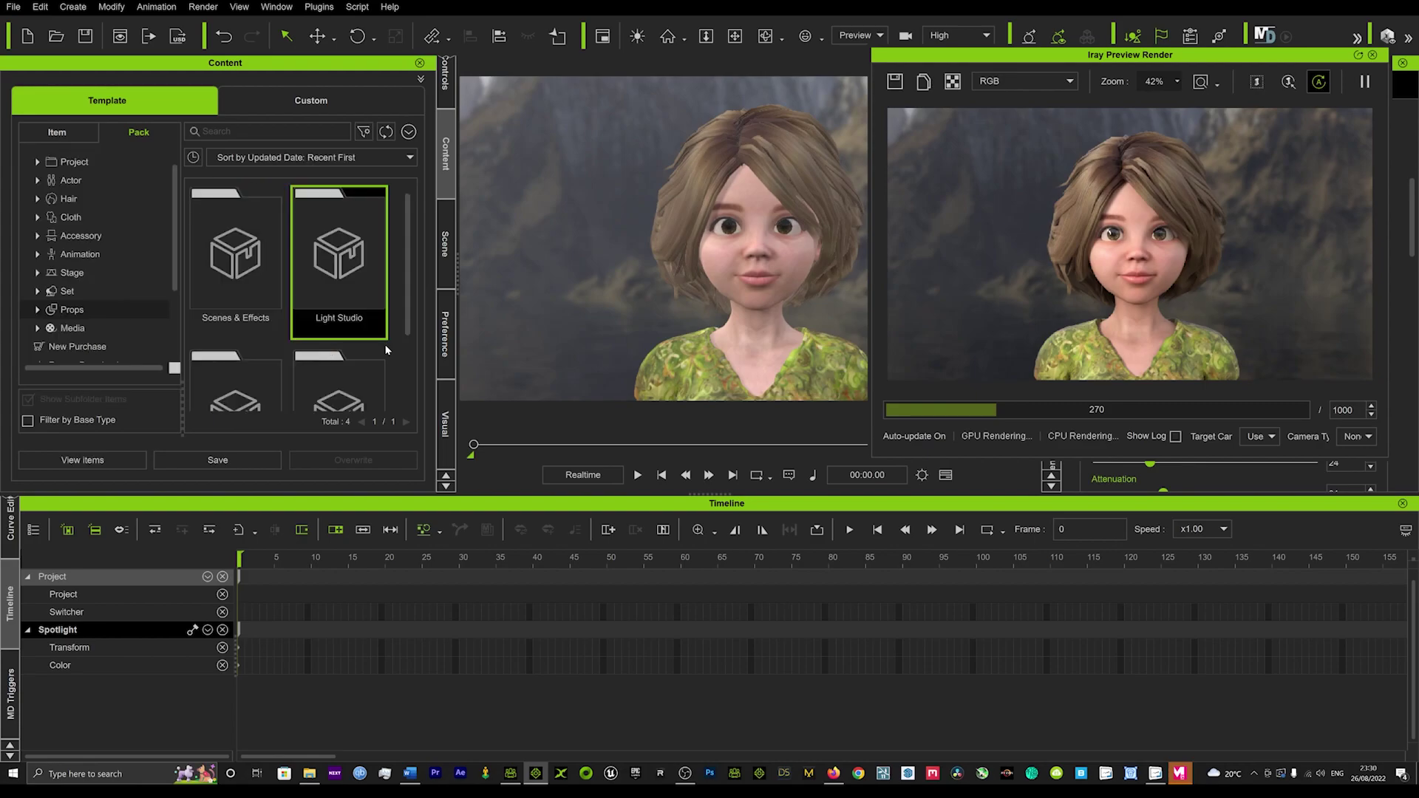
pyautogui.doubleClick(245, 278)
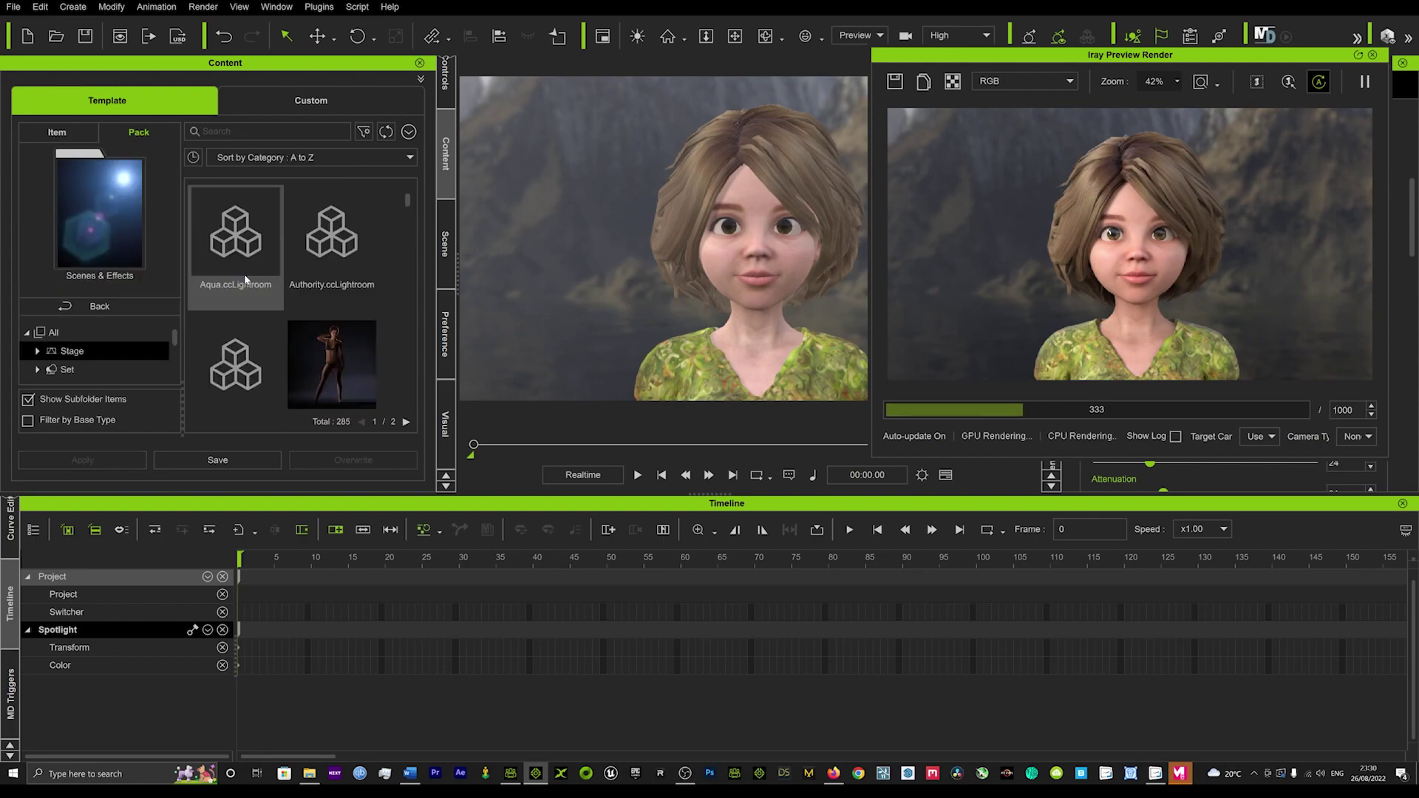
pyautogui.moveTo(264, 281); pyautogui.dragTo(268, 246)
pyautogui.scroll(-5, 309, 300)
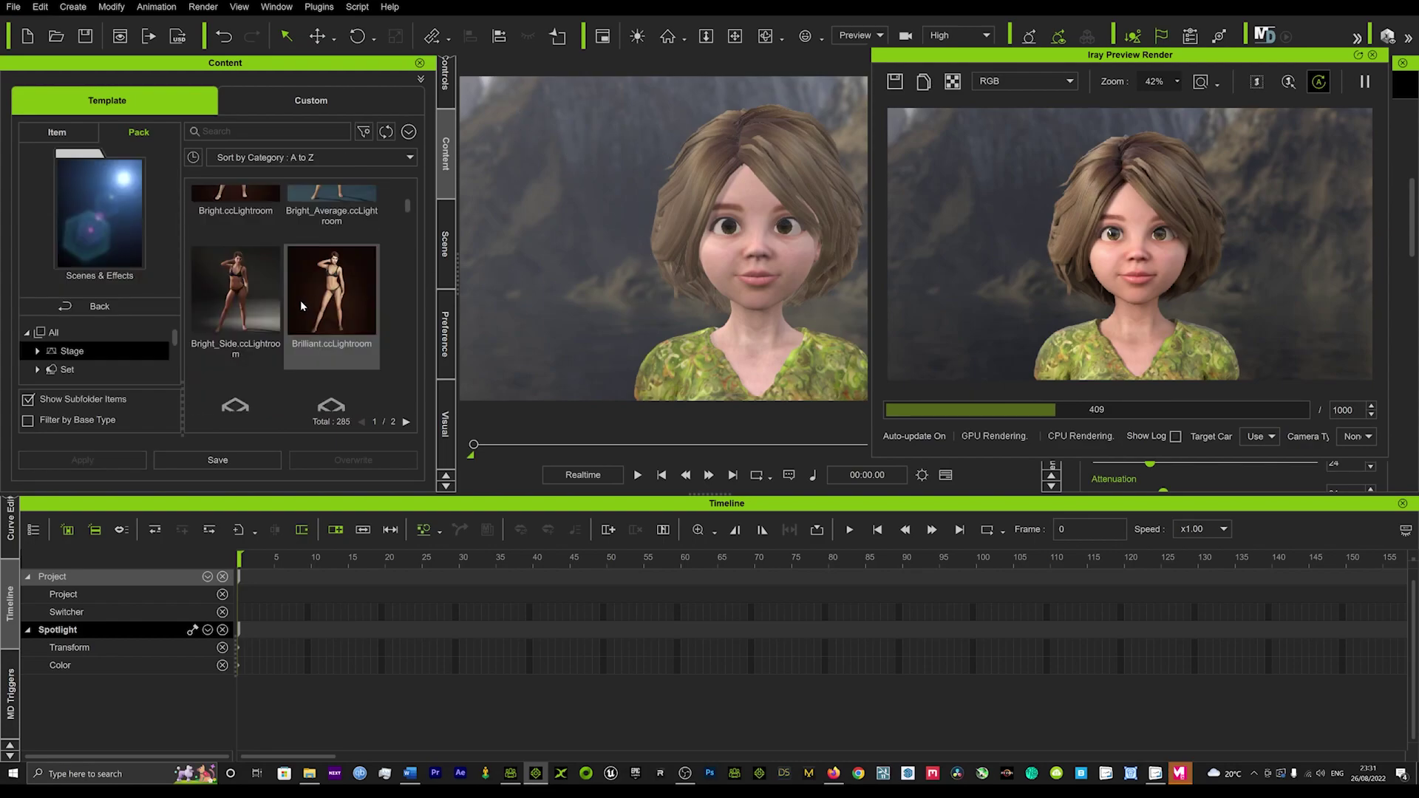
pyautogui.scroll(-5, 295, 303)
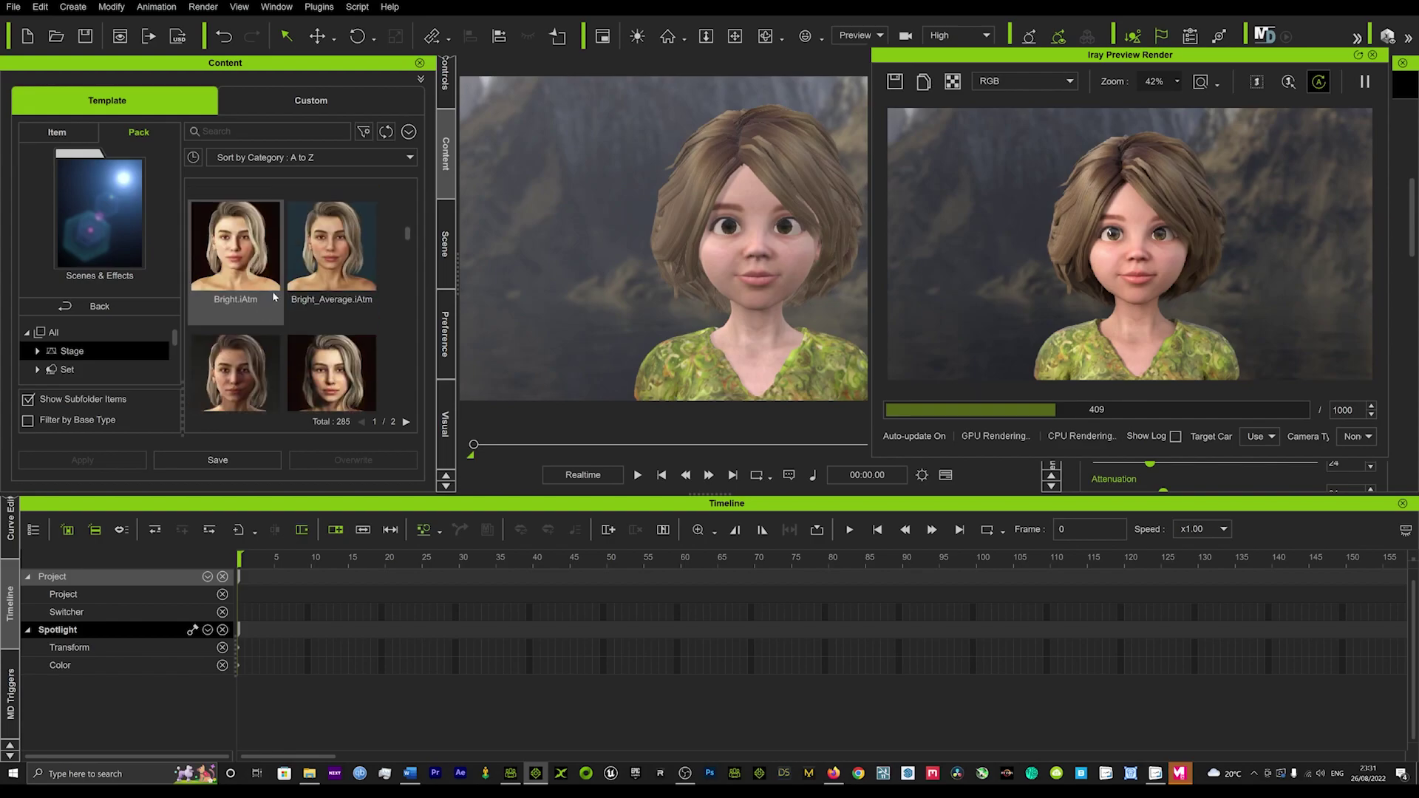
pyautogui.scroll(2, 332, 301)
pyautogui.scroll(-1, 328, 312)
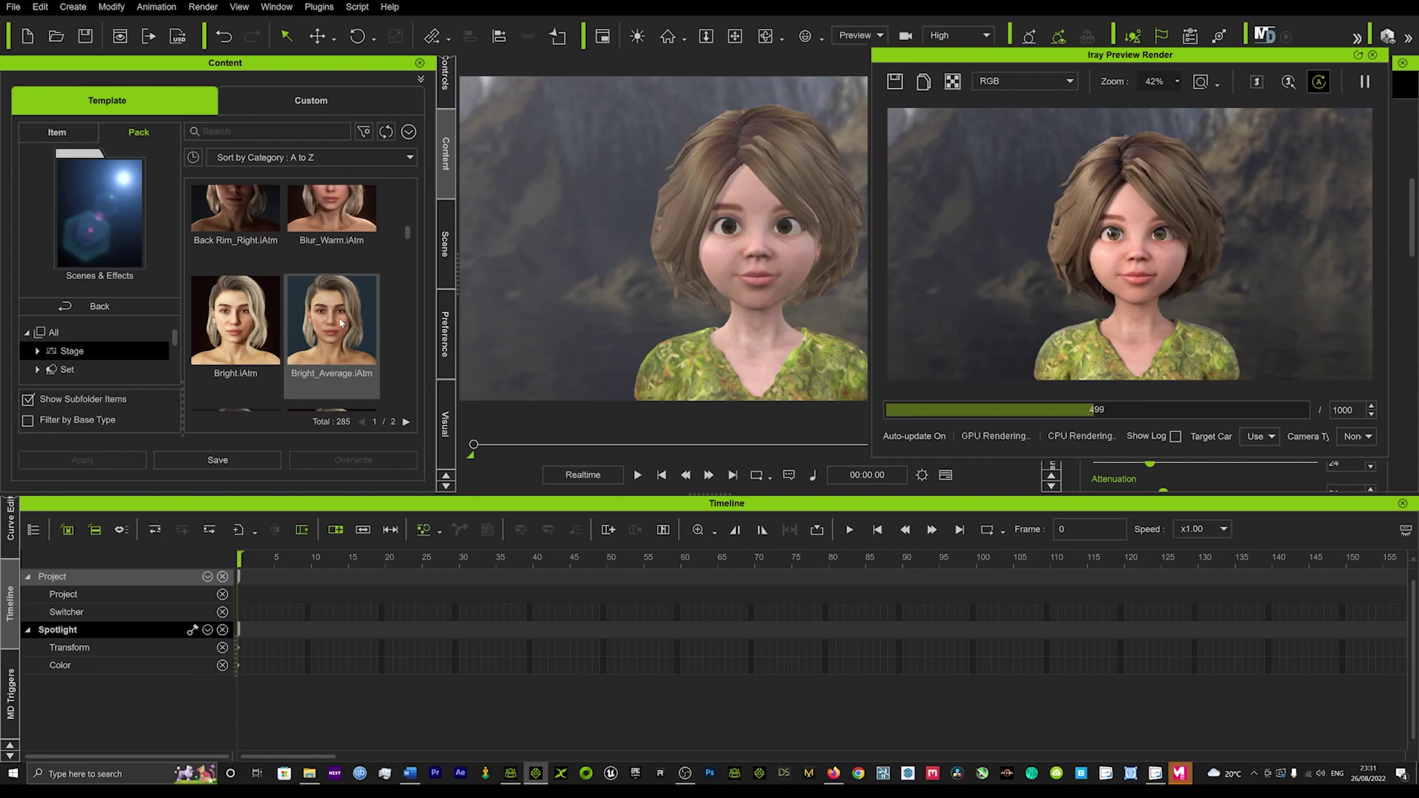
pyautogui.click(341, 323)
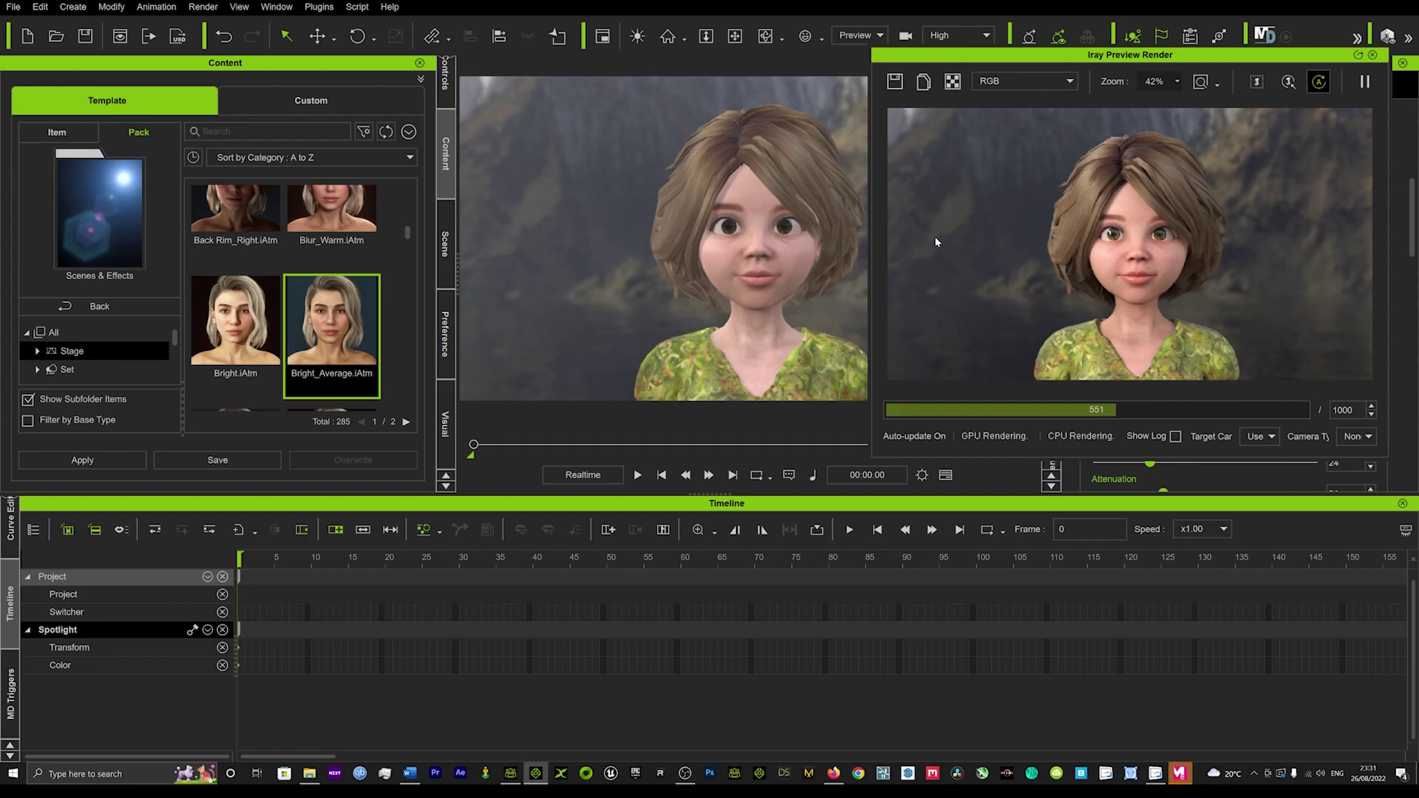
pyautogui.doubleClick(323, 345)
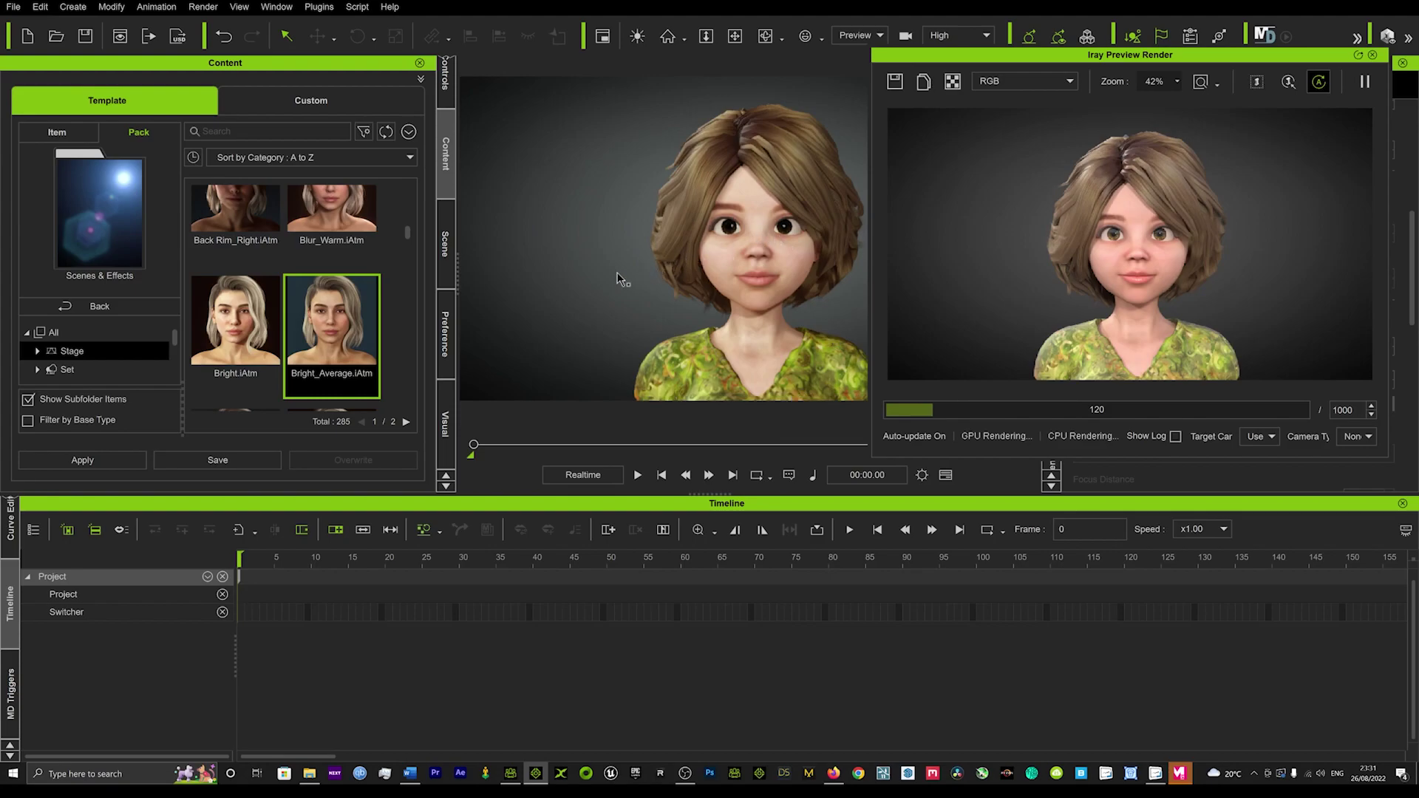
pyautogui.moveTo(620, 276); pyautogui.dragTo(624, 279)
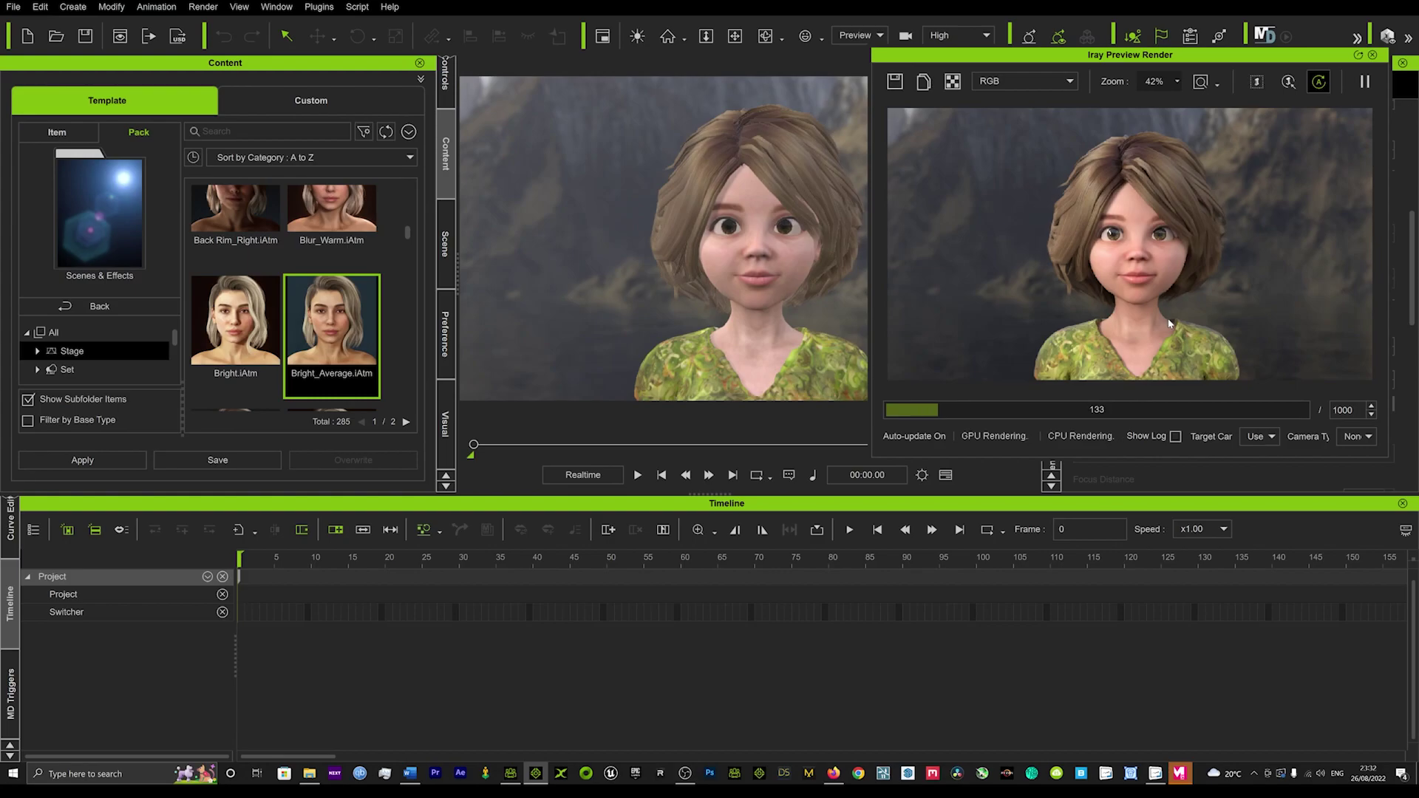
# Check the Image Based Lighting map and strength, and return to the Scenes & Effects presets.
pyautogui.click(442, 423)
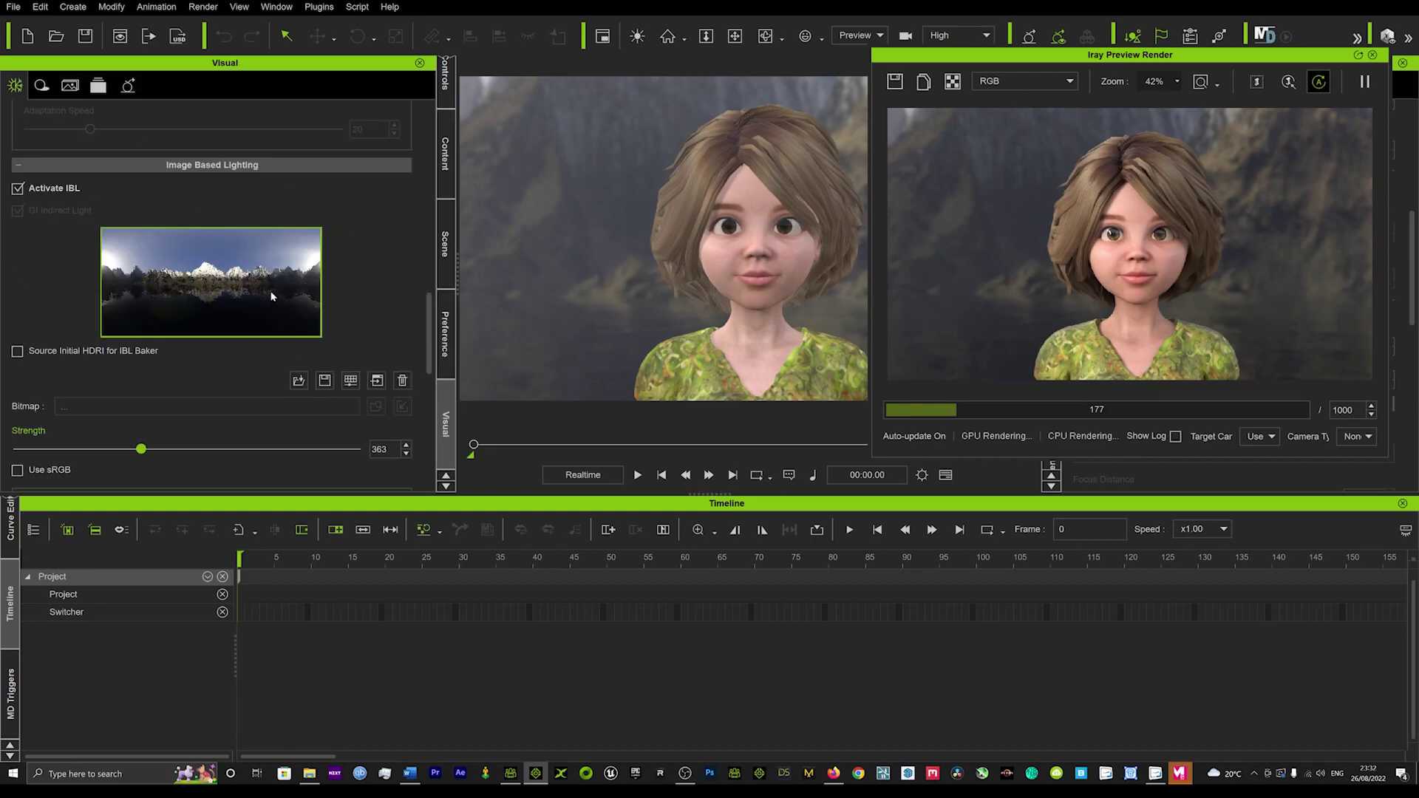
pyautogui.click(450, 176)
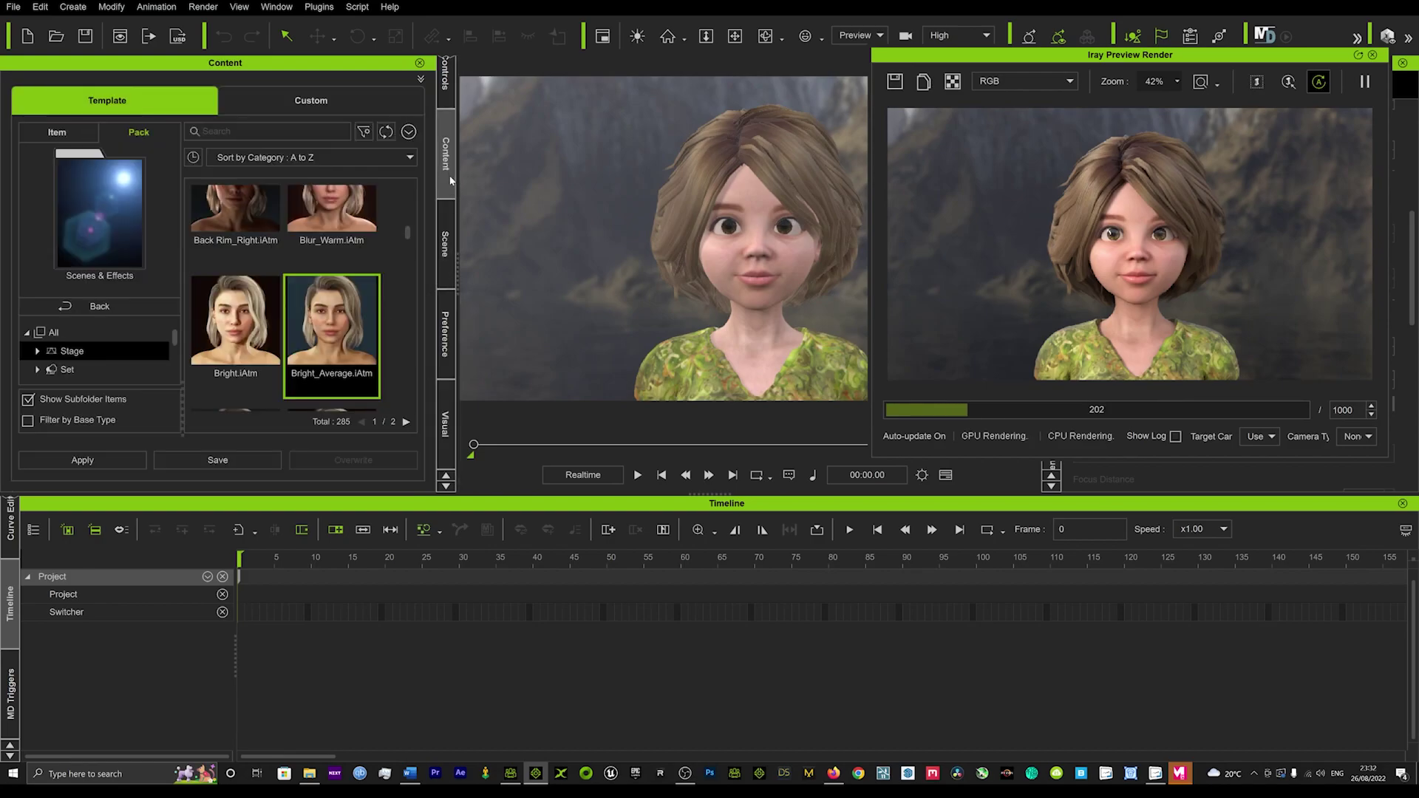
# Open the Light Studio pack and apply its Kiara_noon.iatm atmosphere preset to the scene.
pyautogui.click(100, 306)
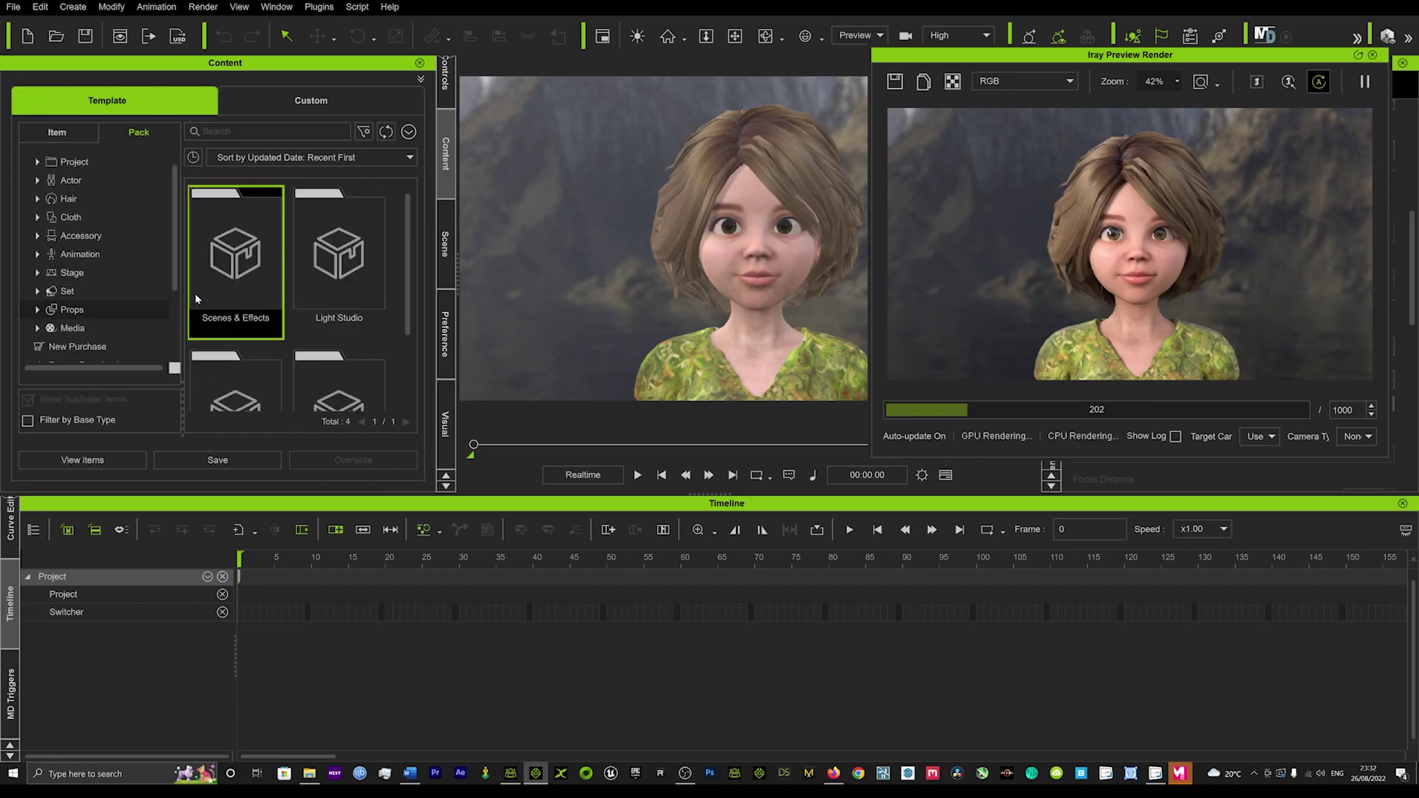
pyautogui.click(328, 268)
pyautogui.doubleClick(328, 269)
pyautogui.scroll(-1, 314, 306)
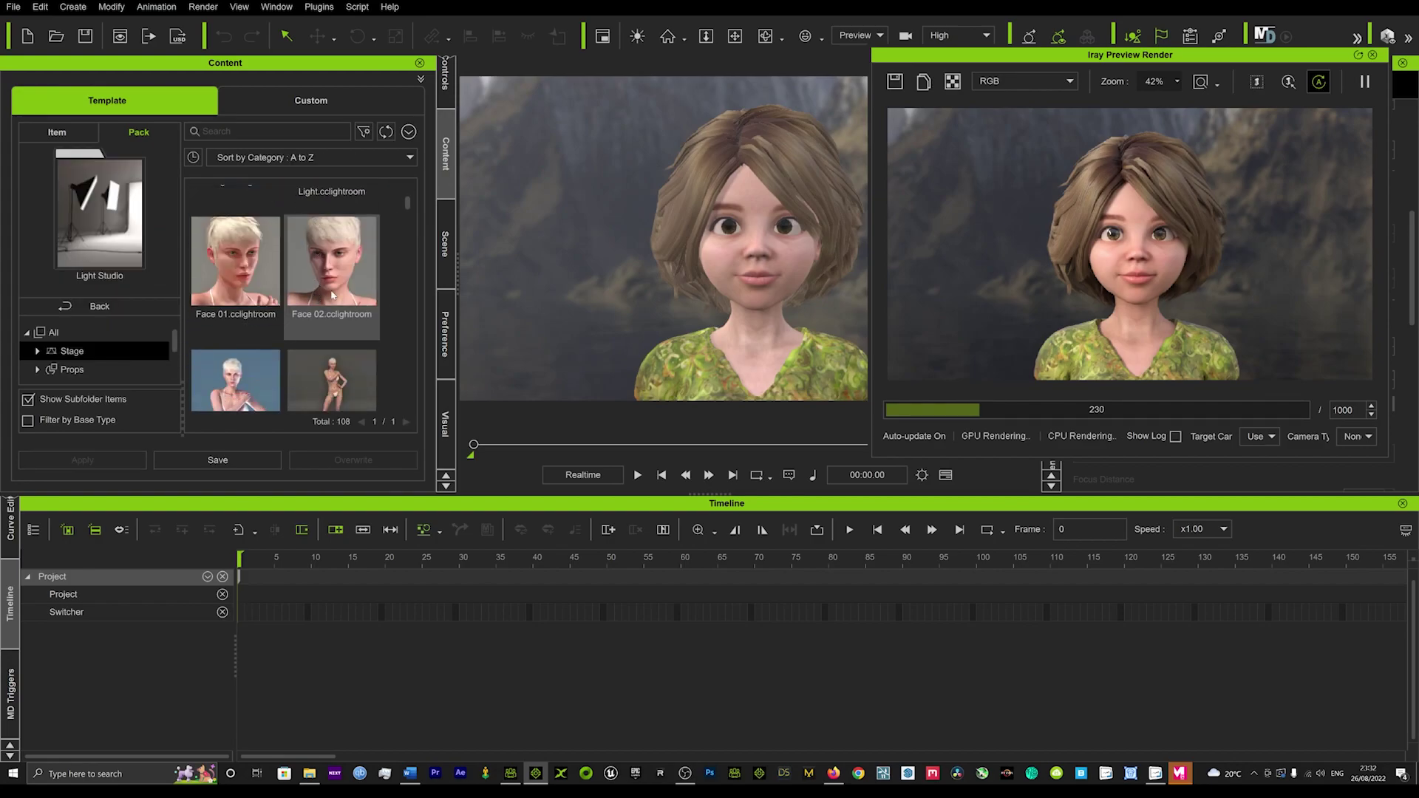
pyautogui.moveTo(406, 209); pyautogui.dragTo(433, 395)
pyautogui.scroll(-3, 273, 321)
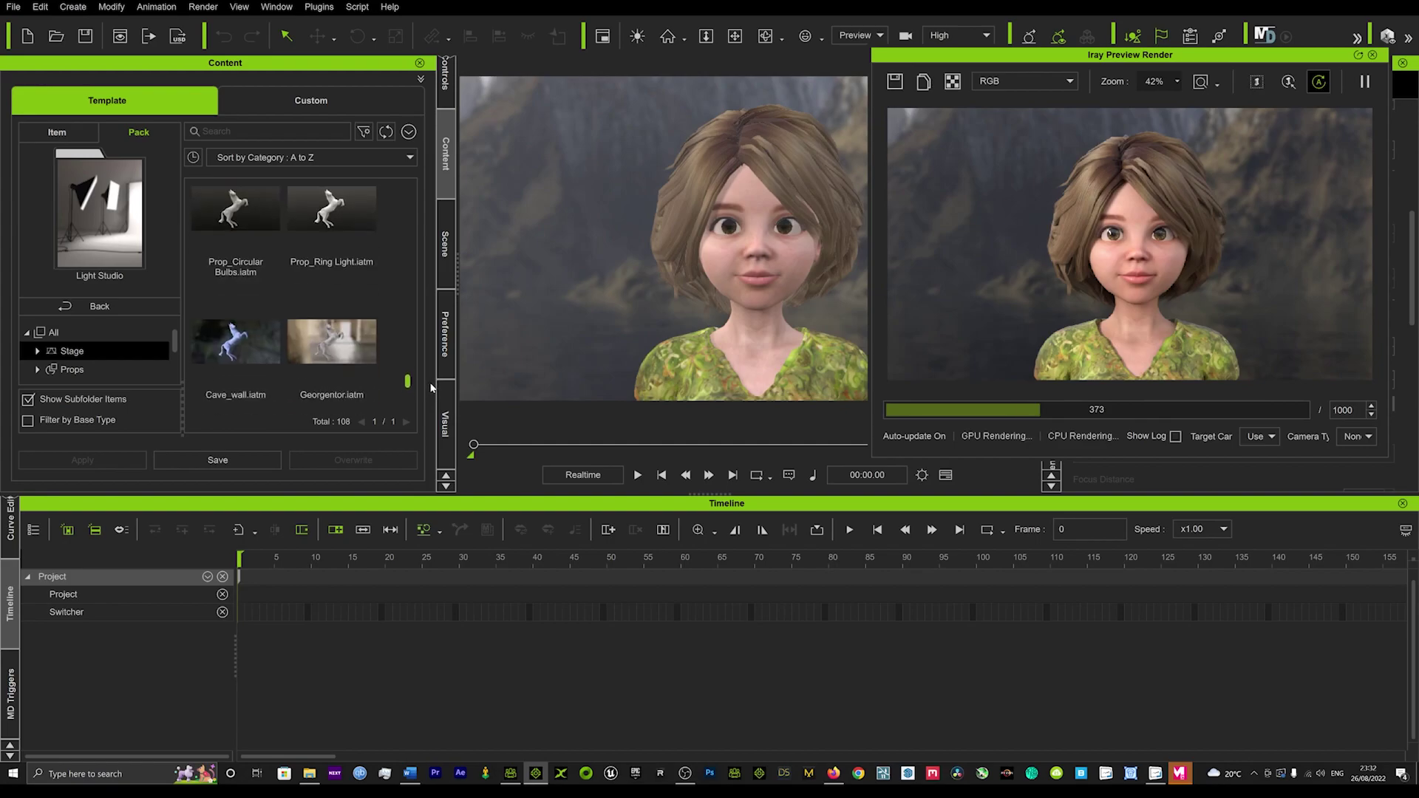
pyautogui.scroll(-2, 285, 318)
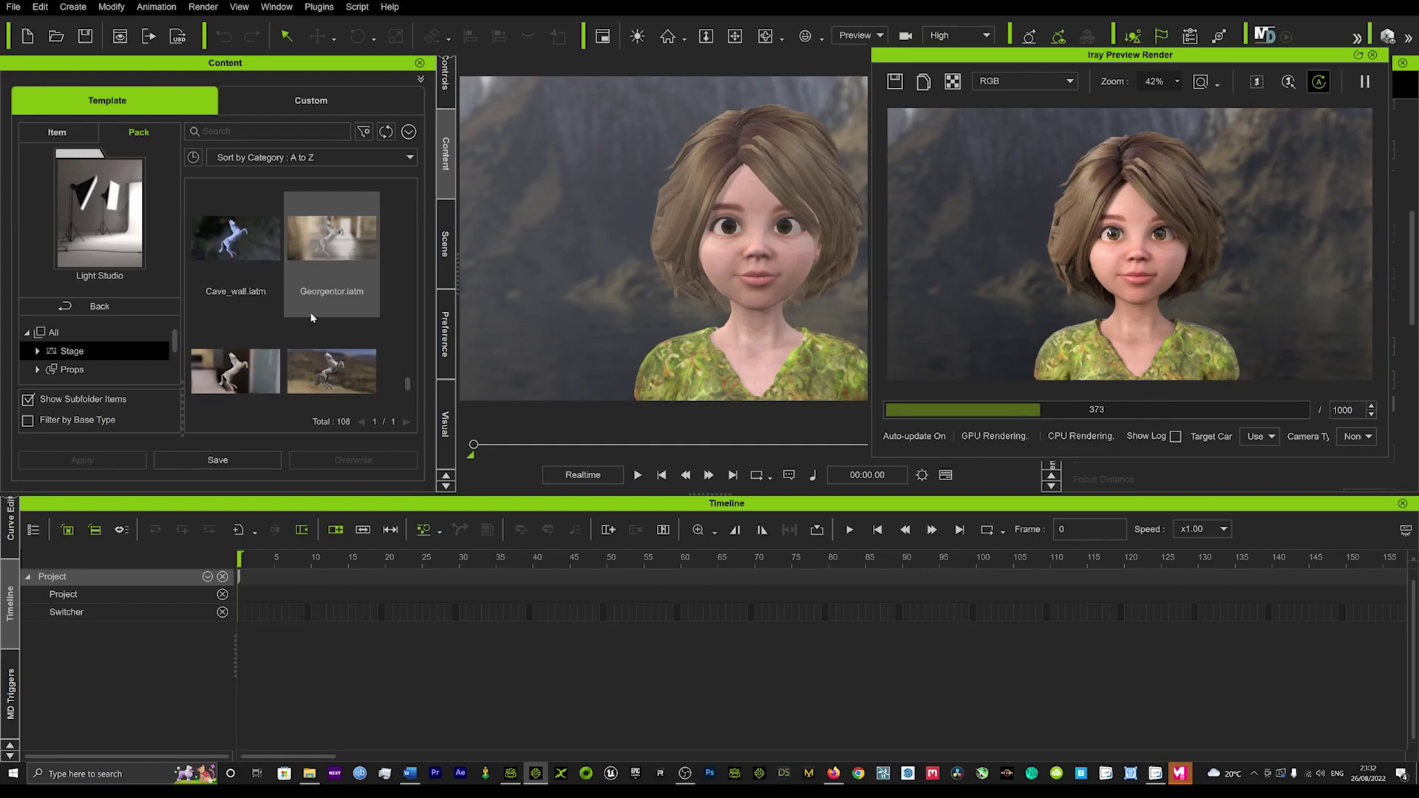
pyautogui.scroll(-1, 310, 315)
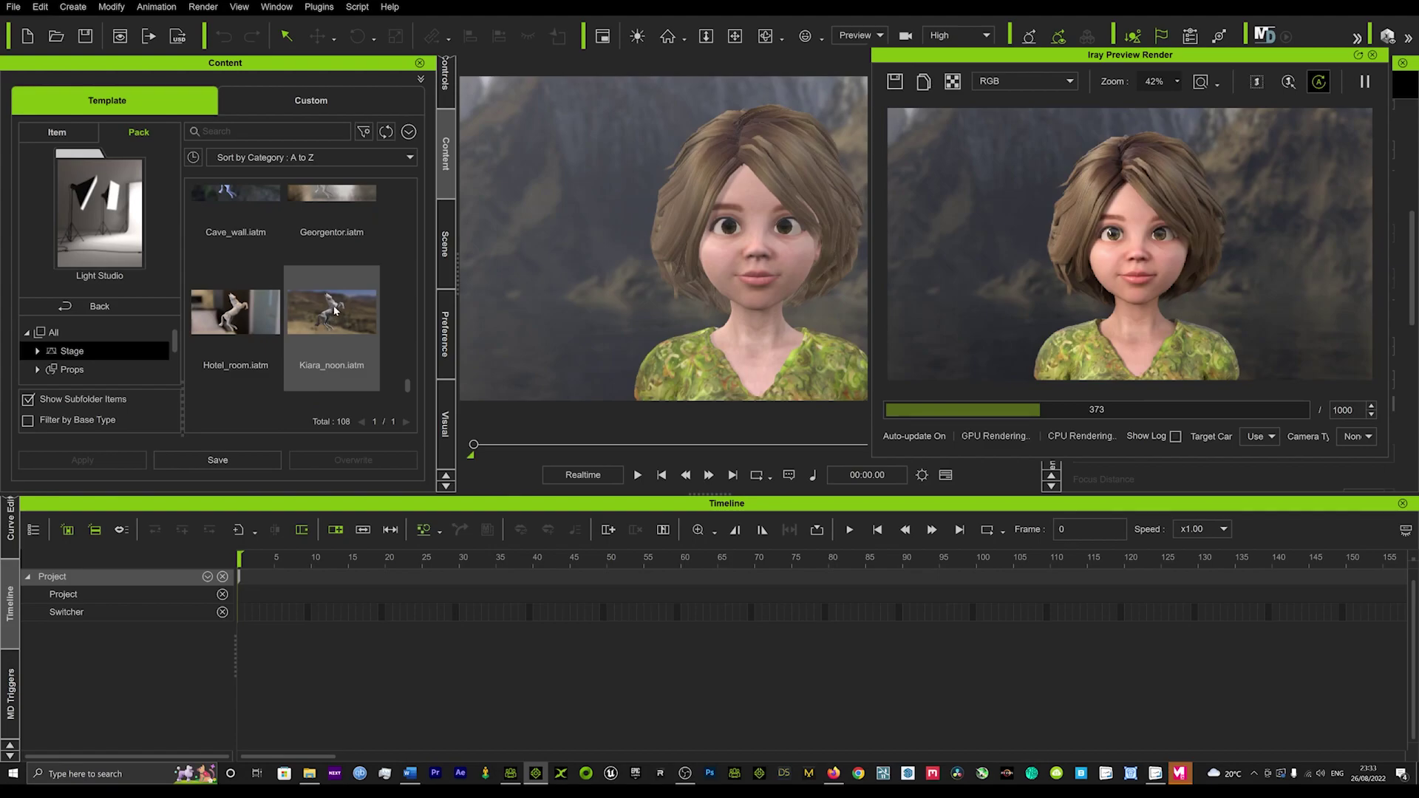
pyautogui.doubleClick(331, 312)
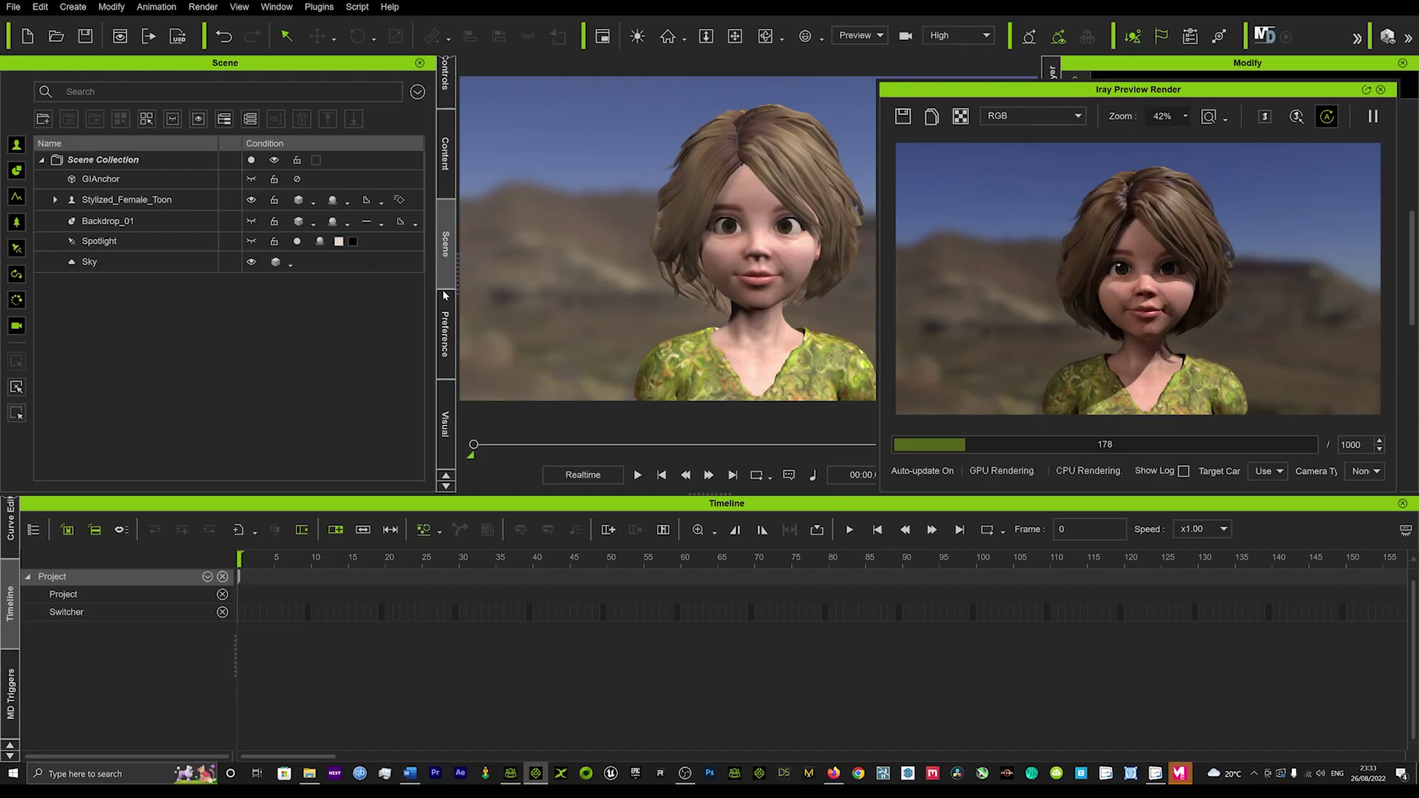
# Raise the Image Based Lighting strength to 97 and further to 174 to brighten the character.
pyautogui.click(136, 224)
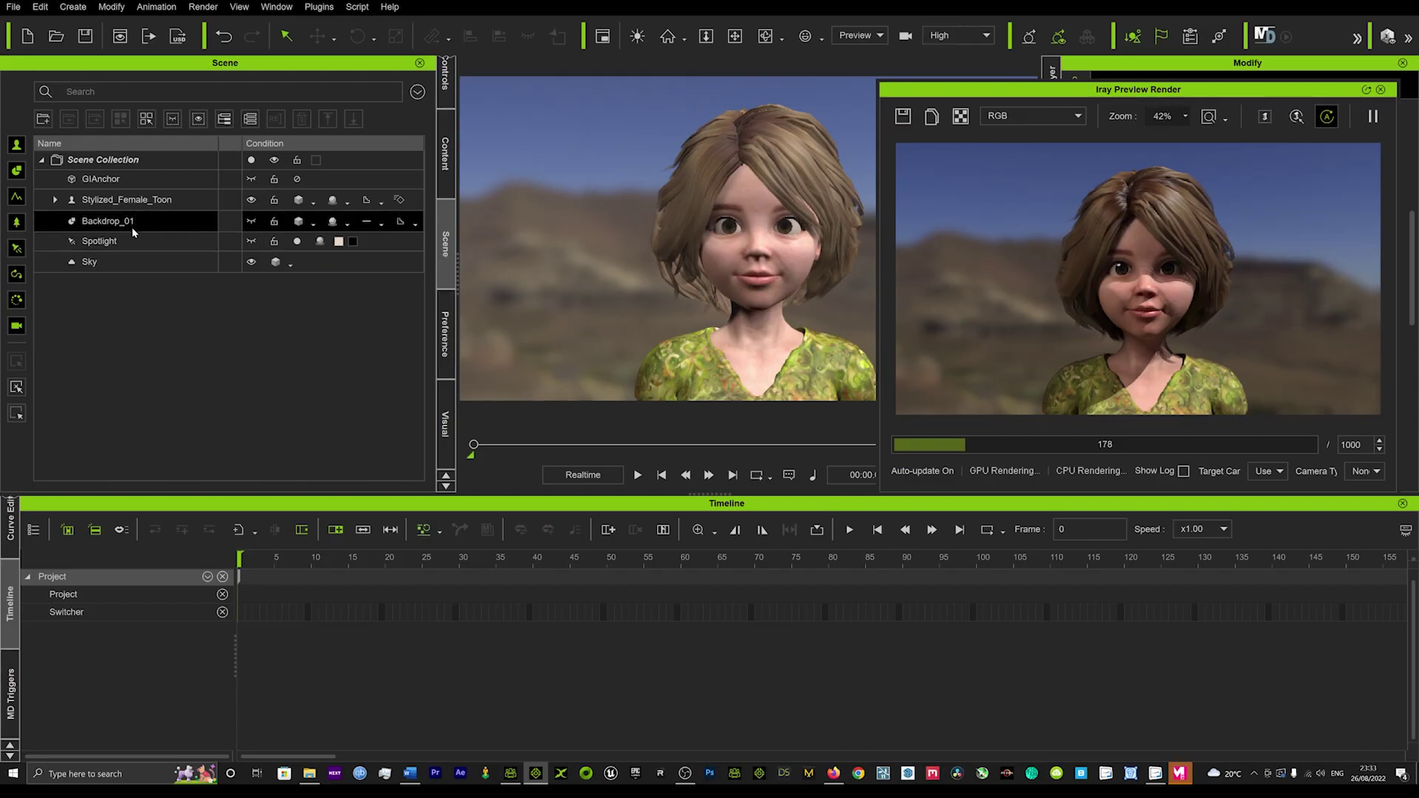
pyautogui.click(132, 235)
pyautogui.click(405, 329)
pyautogui.click(444, 424)
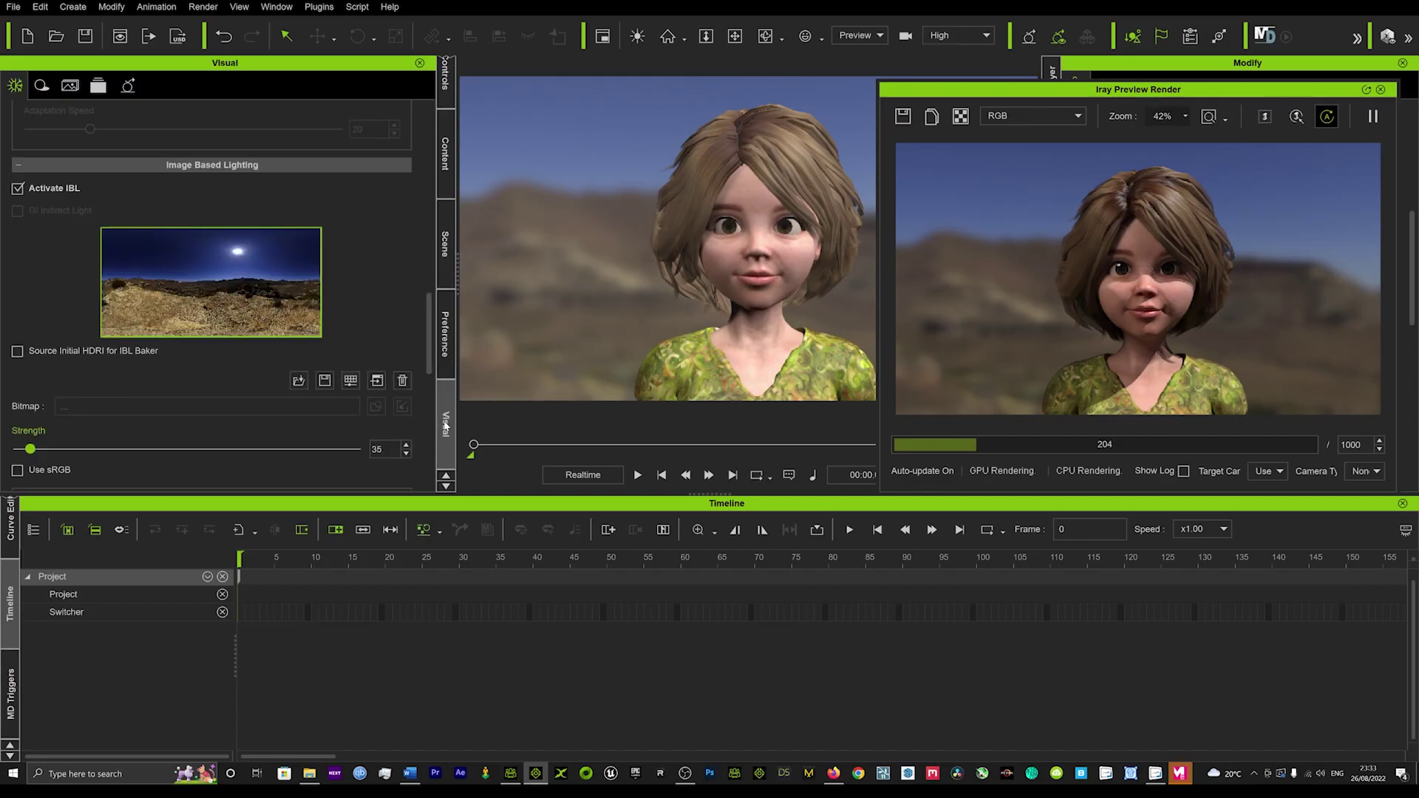
pyautogui.moveTo(32, 452); pyautogui.dragTo(53, 452)
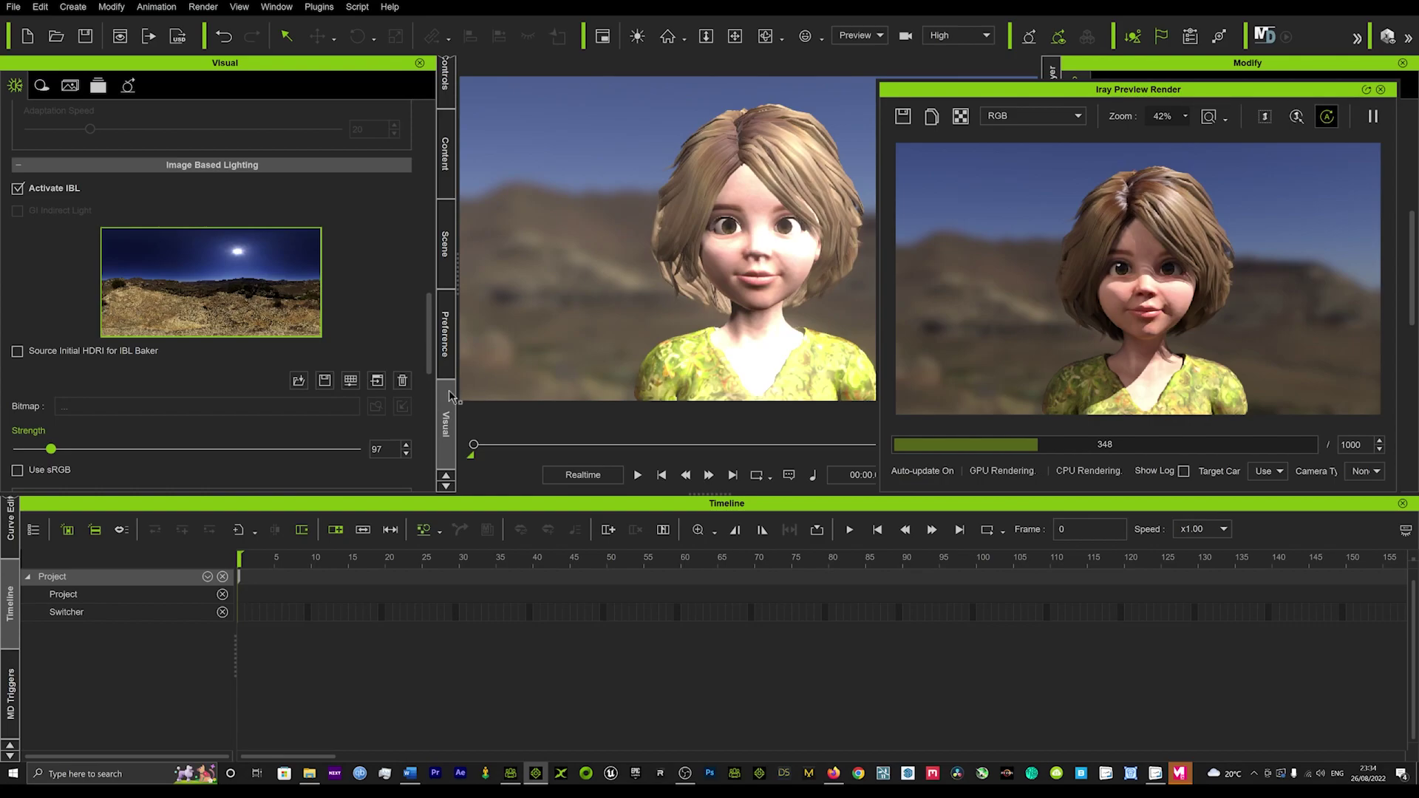
pyautogui.moveTo(57, 451); pyautogui.dragTo(86, 452)
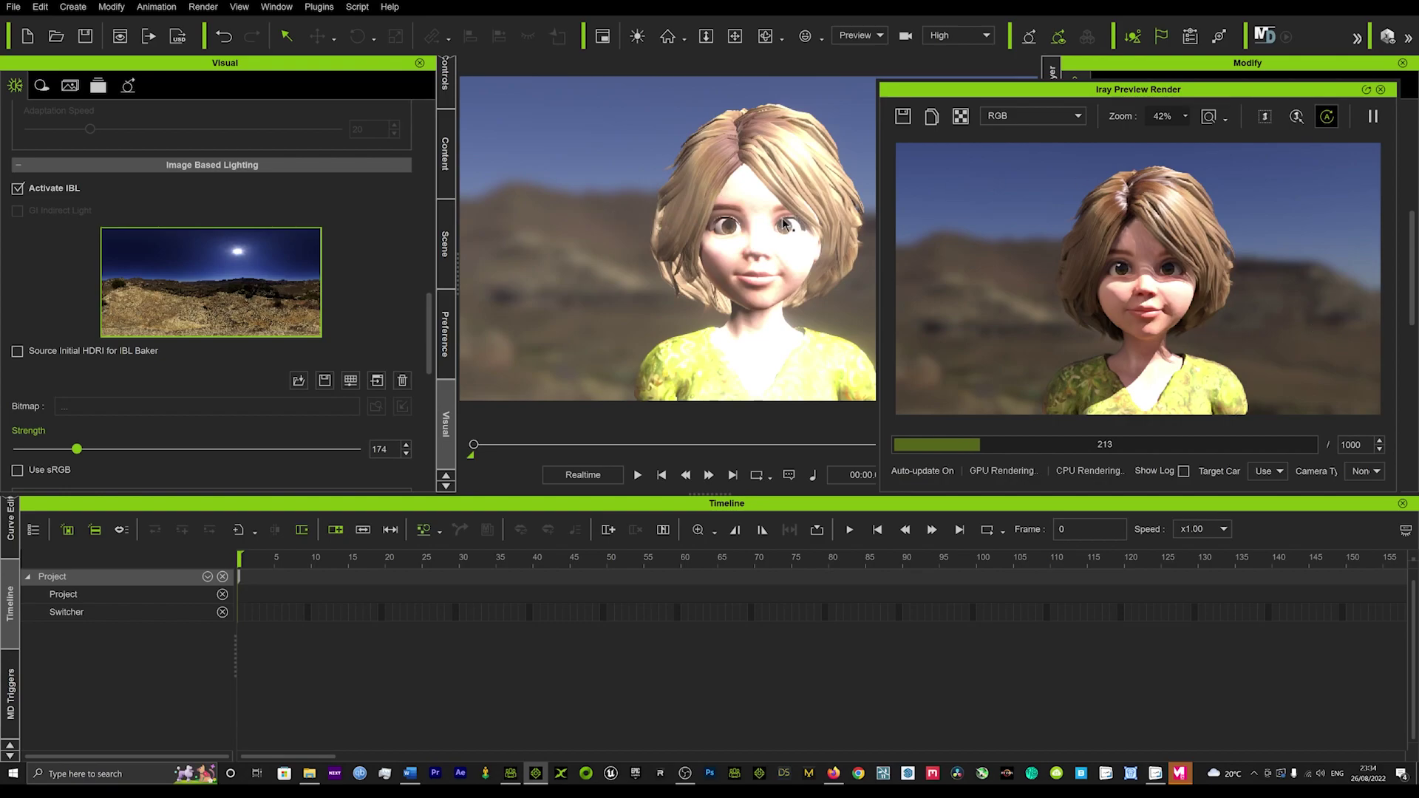
# Apply the Hotel_room.iatm atmosphere preset from the Light Studio pack and reposition the Iray preview beside the viewport character.
pyautogui.moveTo(1166, 93); pyautogui.dragTo(1167, 87)
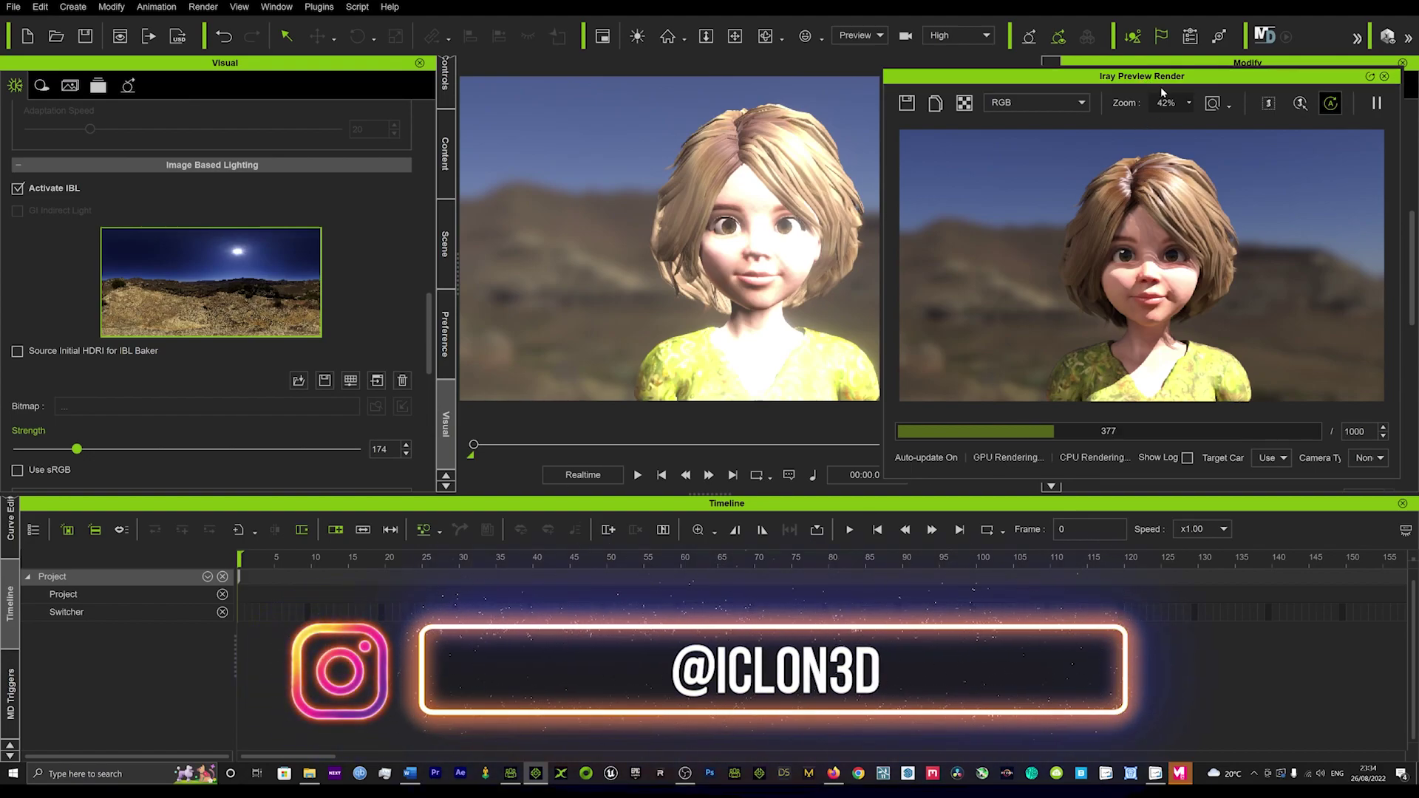
pyautogui.moveTo(1164, 81); pyautogui.dragTo(1122, 102)
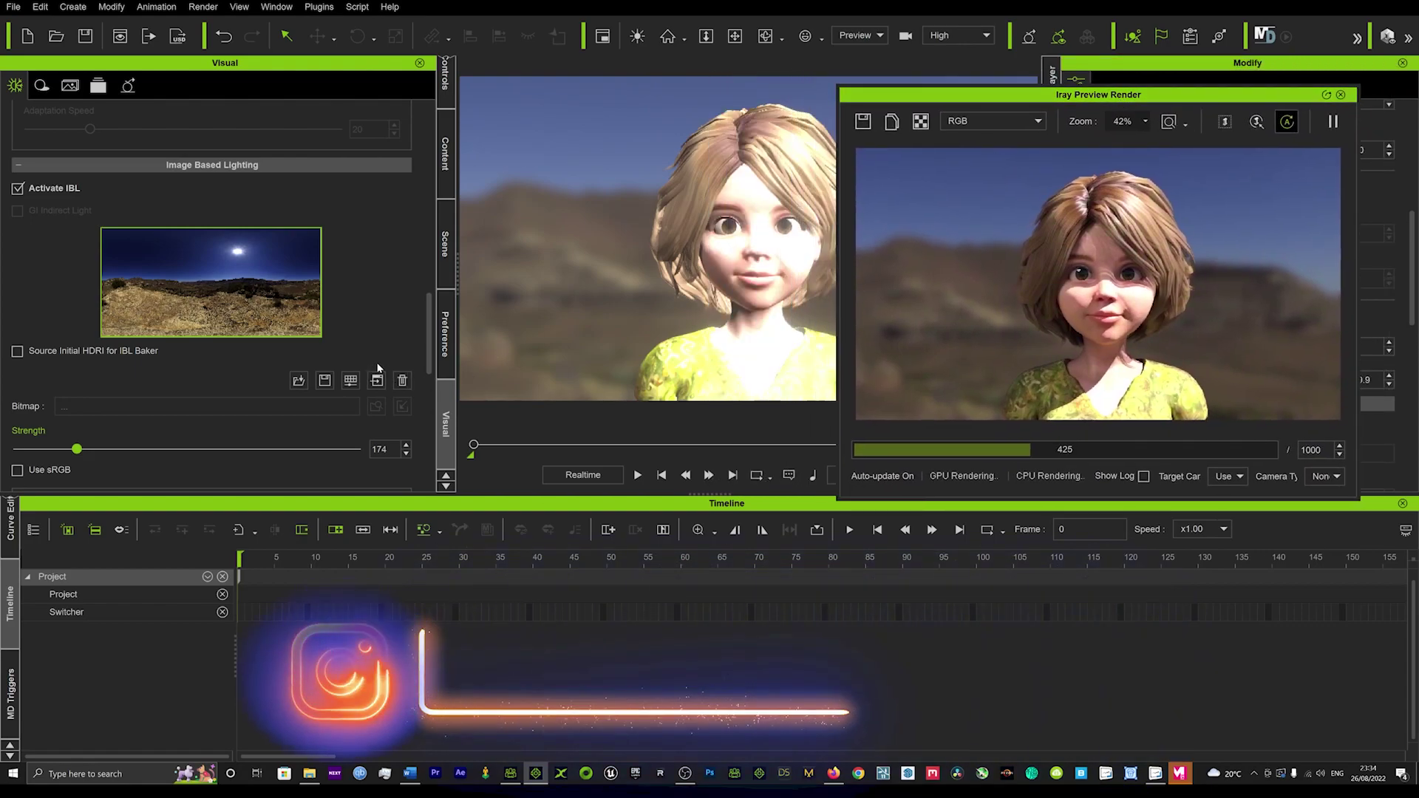
pyautogui.click(445, 244)
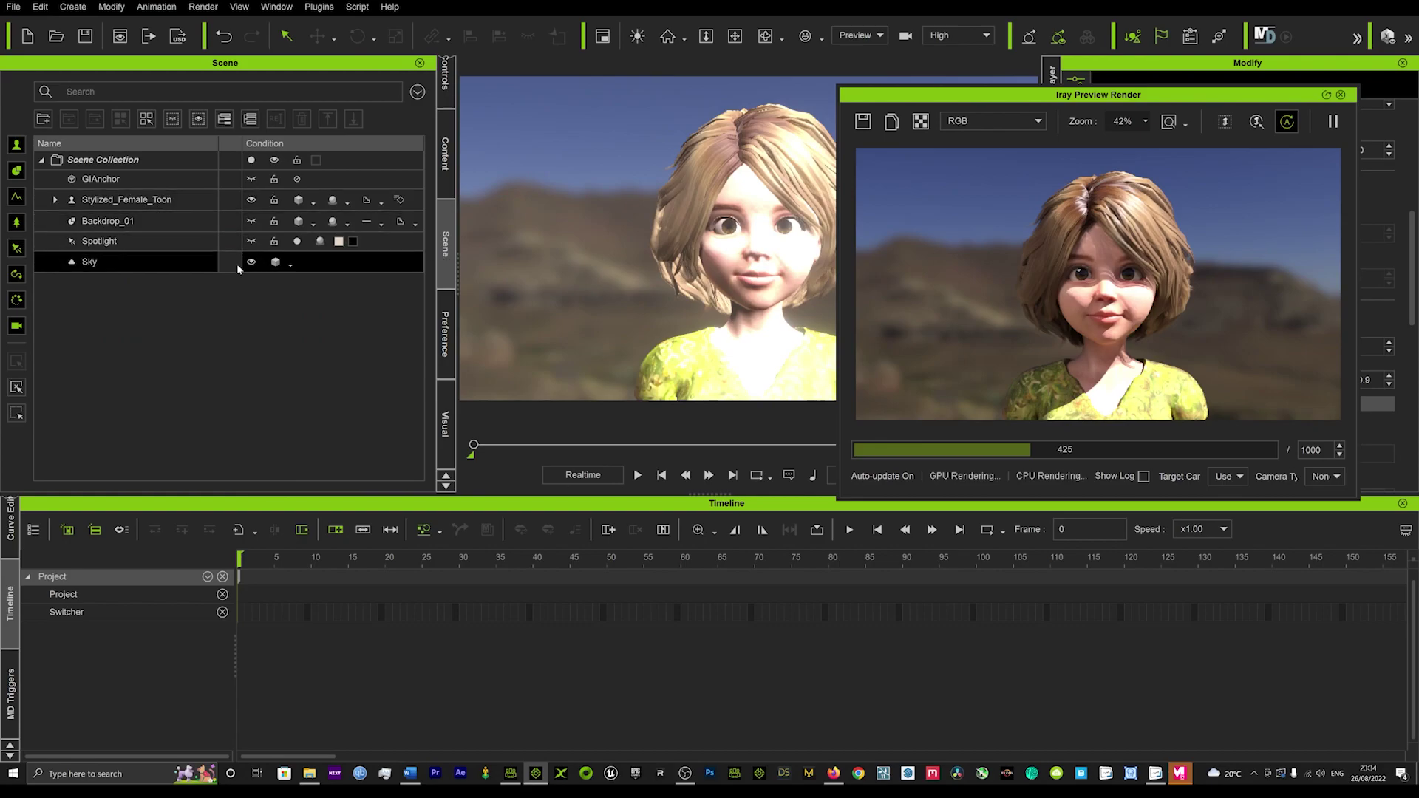
pyautogui.click(441, 168)
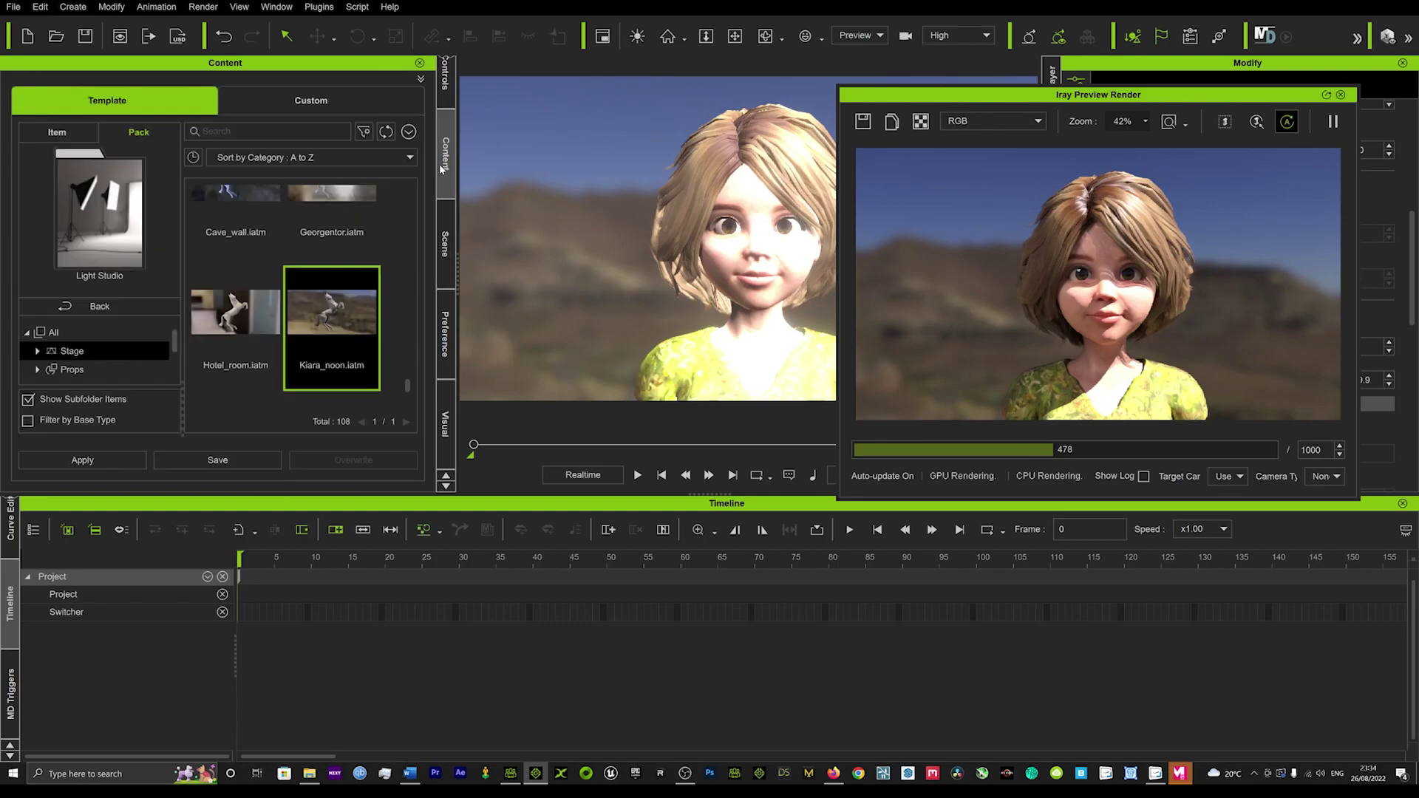
pyautogui.scroll(-1, 252, 347)
pyautogui.scroll(-1, 254, 352)
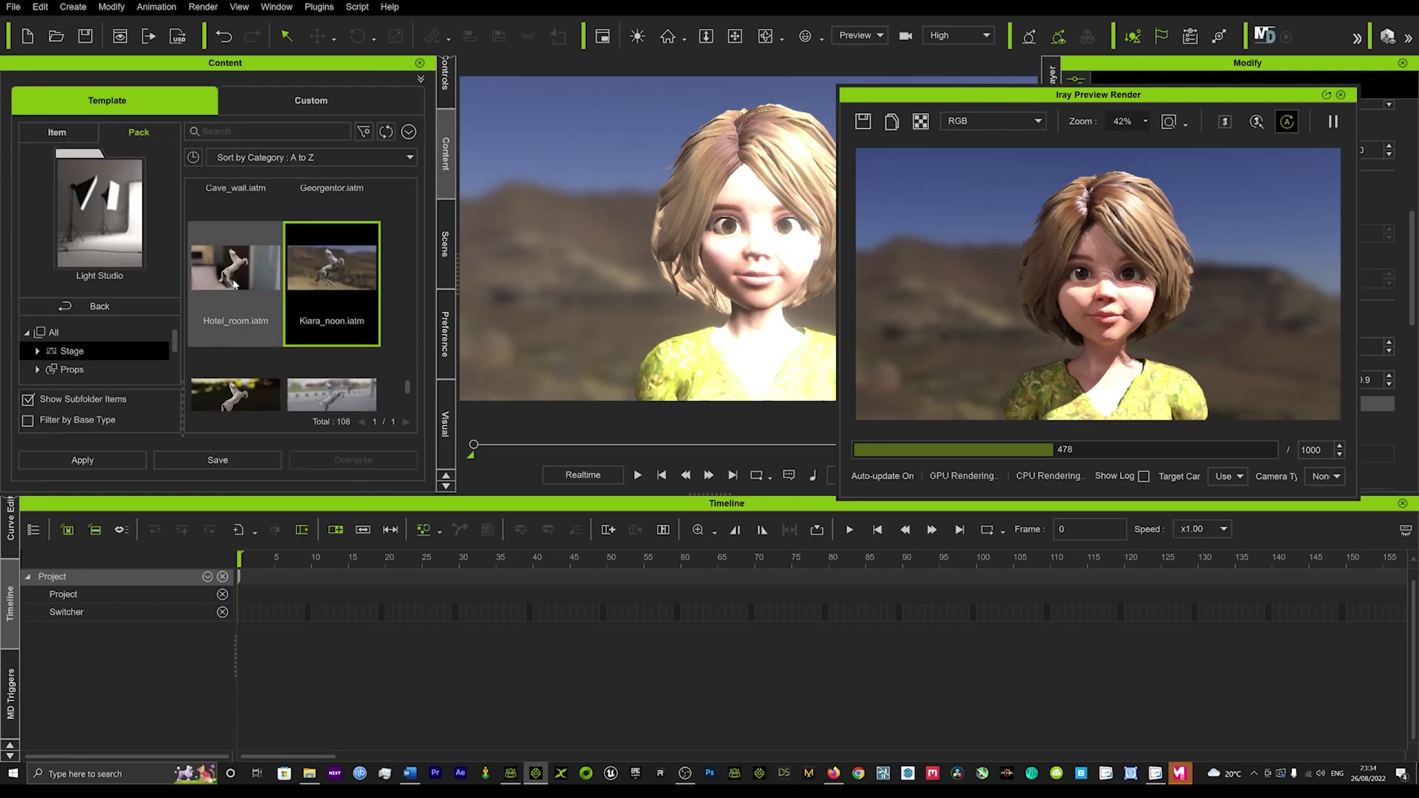
pyautogui.doubleClick(235, 268)
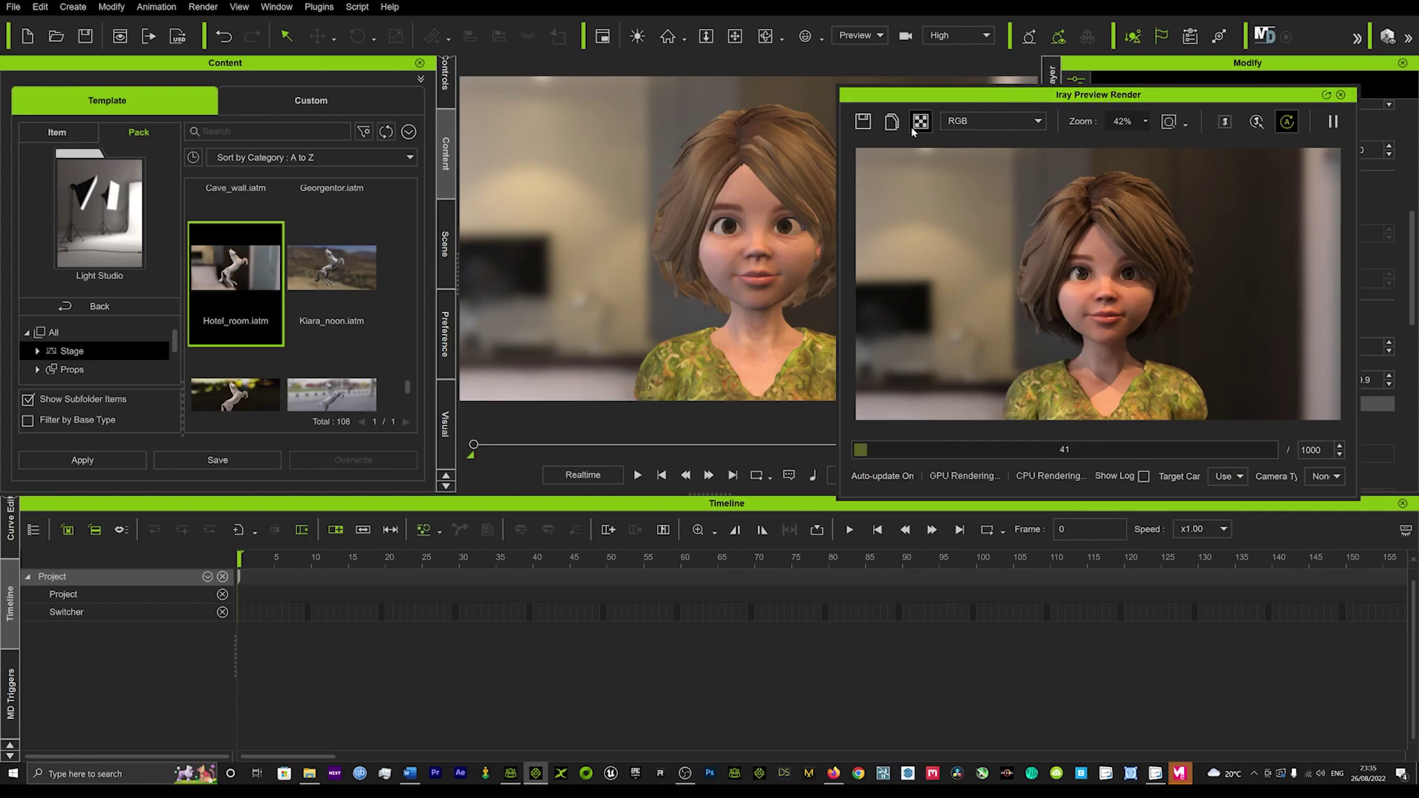
pyautogui.click(1058, 100)
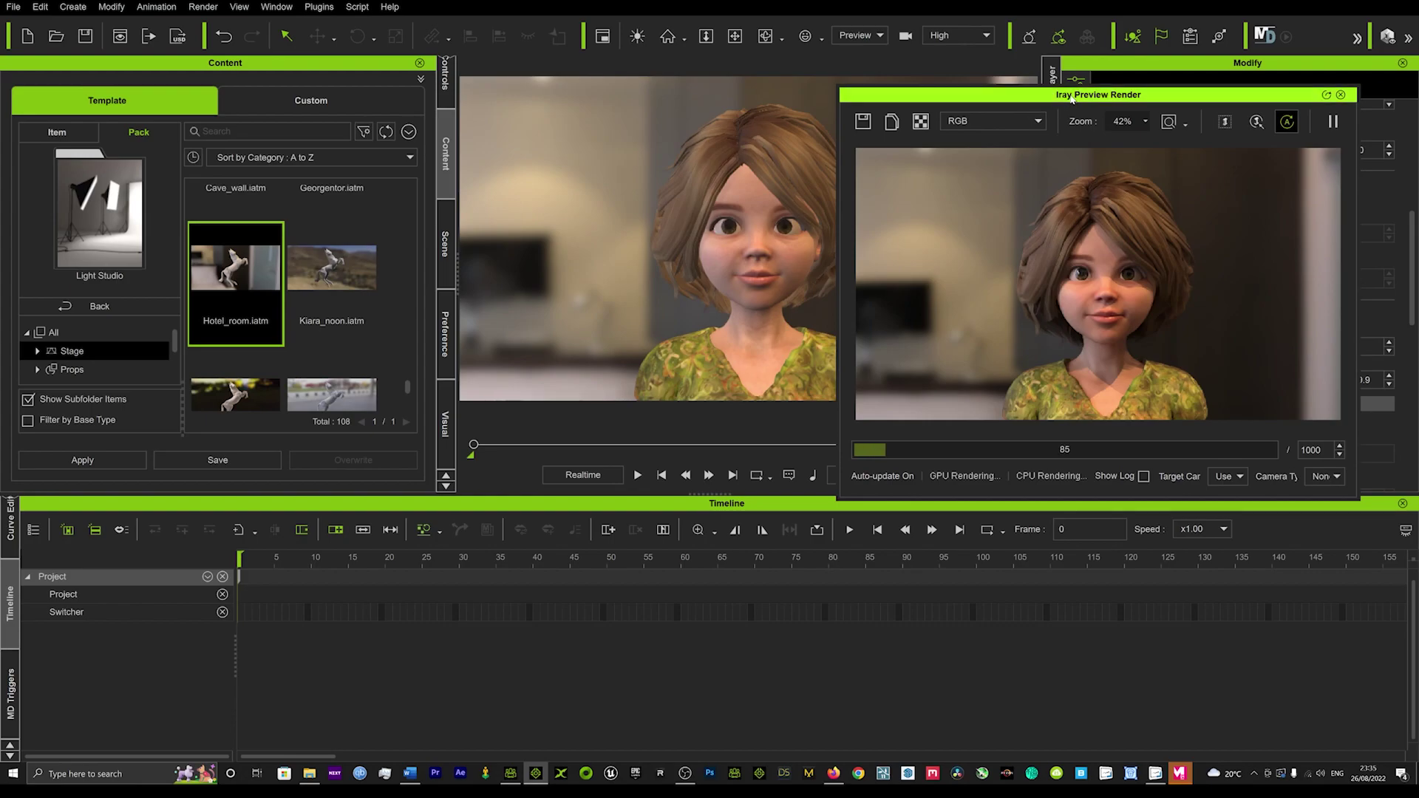
pyautogui.moveTo(1072, 97); pyautogui.dragTo(1065, 87)
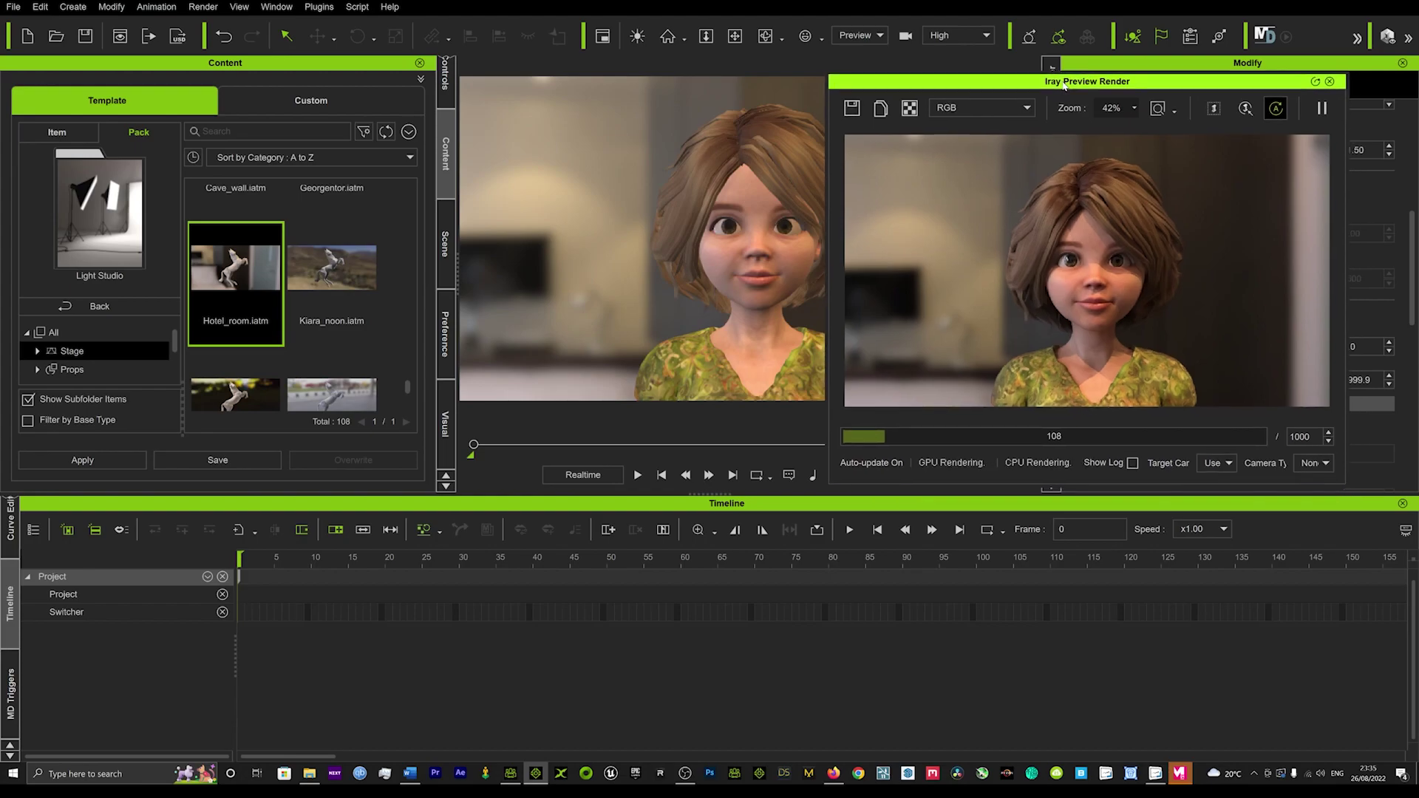